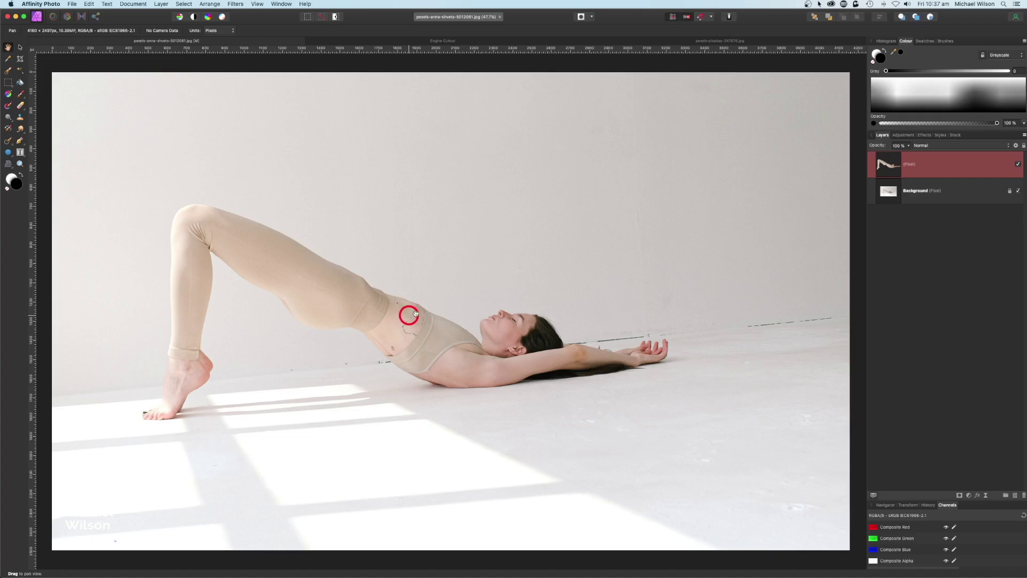
- Hide the Background layer and rename the cut-out figure's layer to Model
left_click(1017, 191)
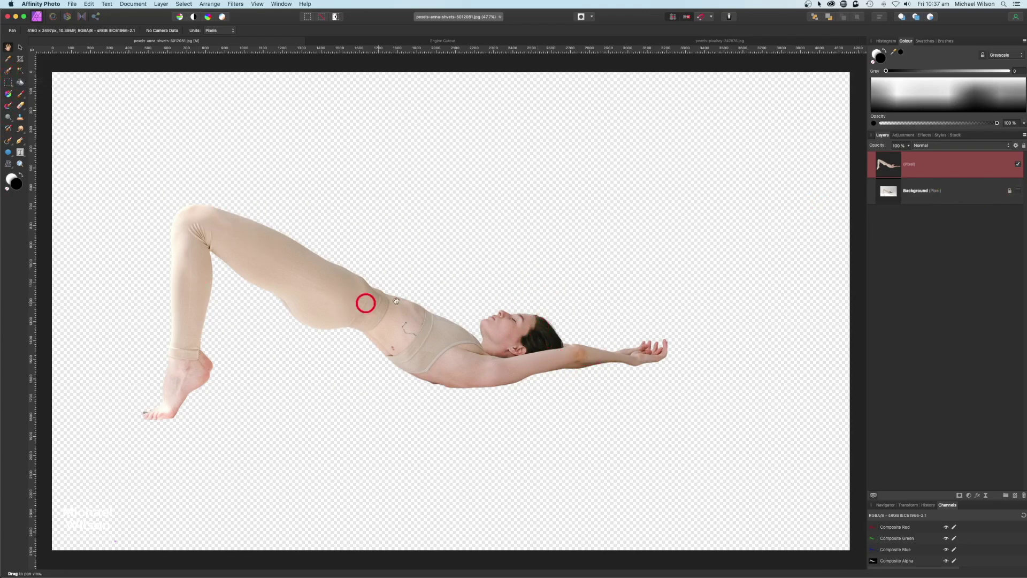
double_click(912, 166)
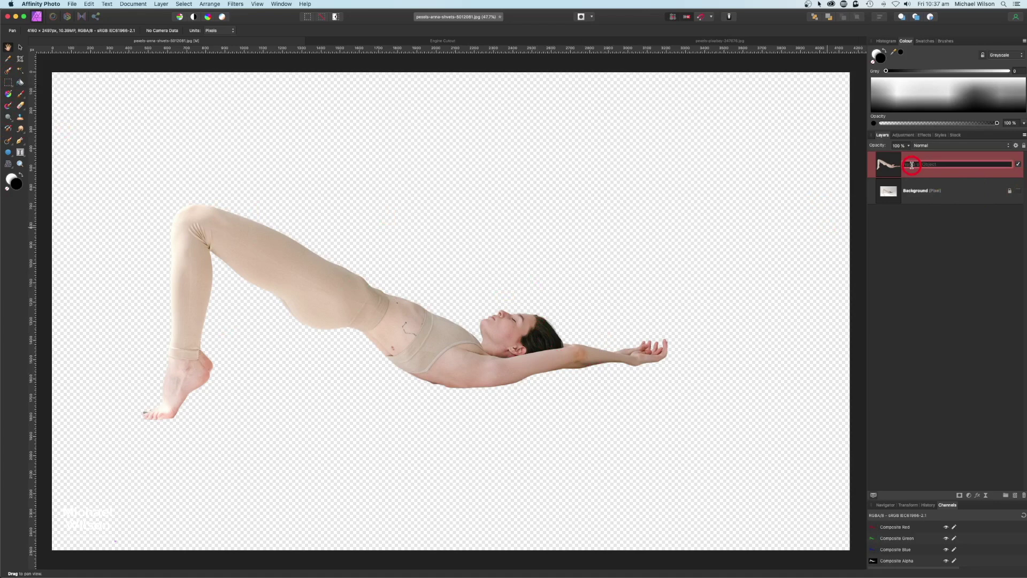
type("Model")
key("Return")
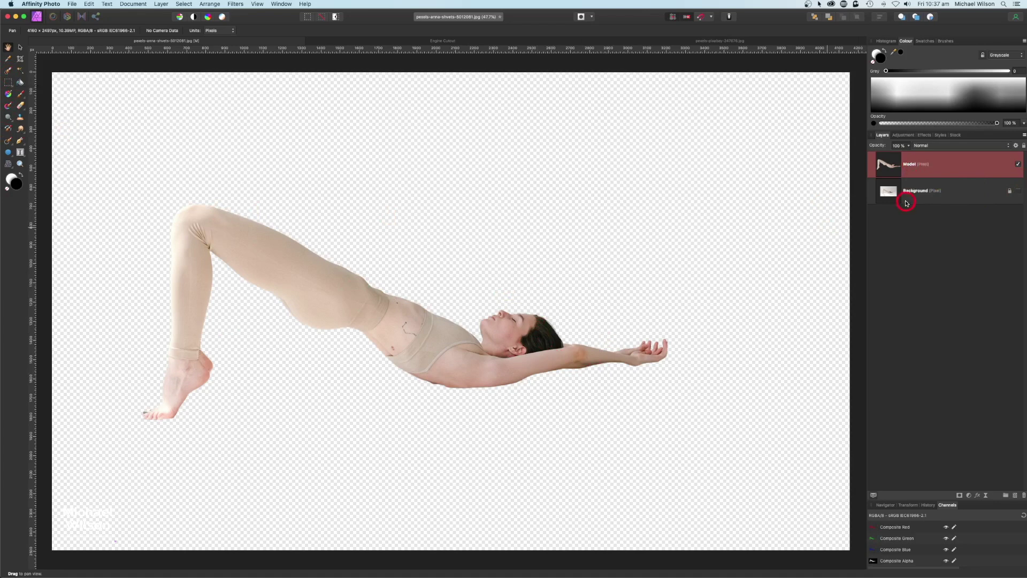
- Start a Pen path at the lower end of the leggings' waistband and trace its edge up to the upper side of the waist
left_click(19, 142)
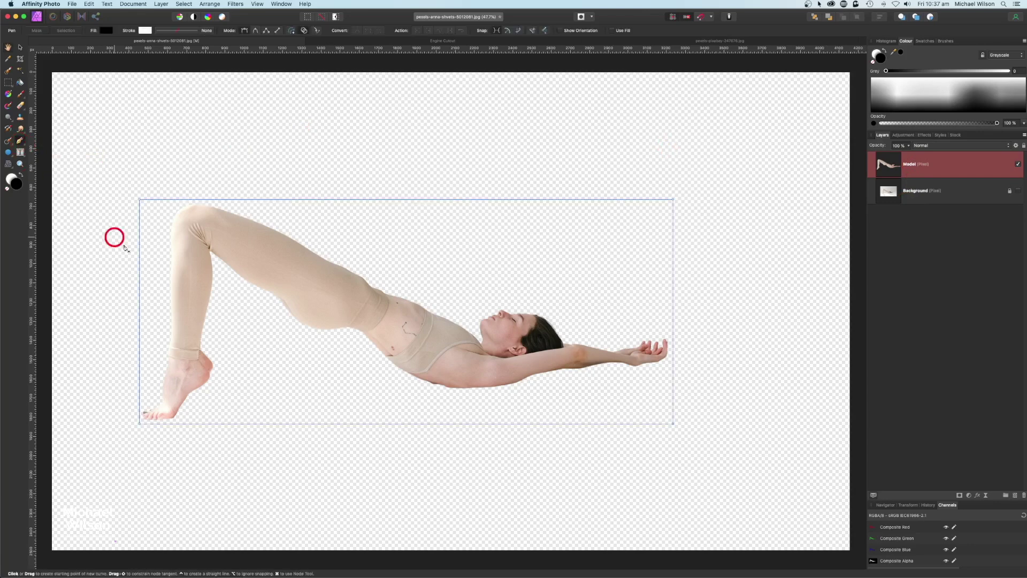
left_click(391, 306)
key("super")
scroll(402, 318, "up", 10)
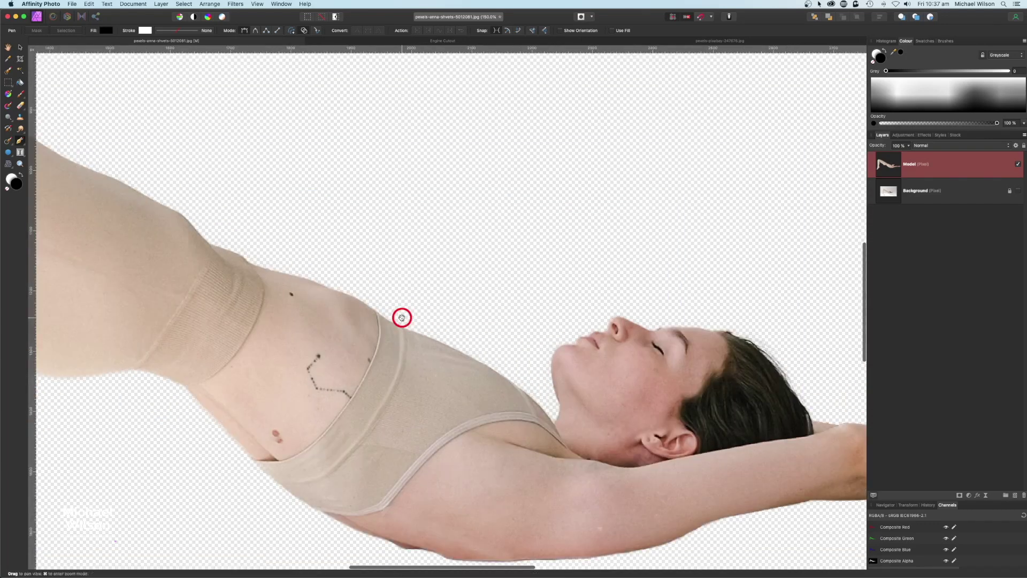
left_click_drag(291, 305, 426, 259)
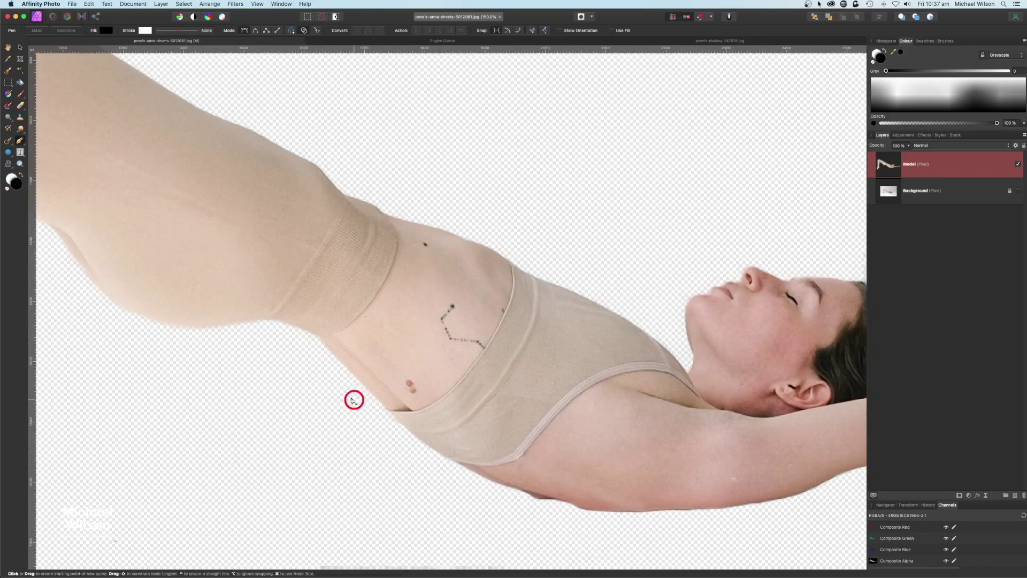
left_click(322, 338)
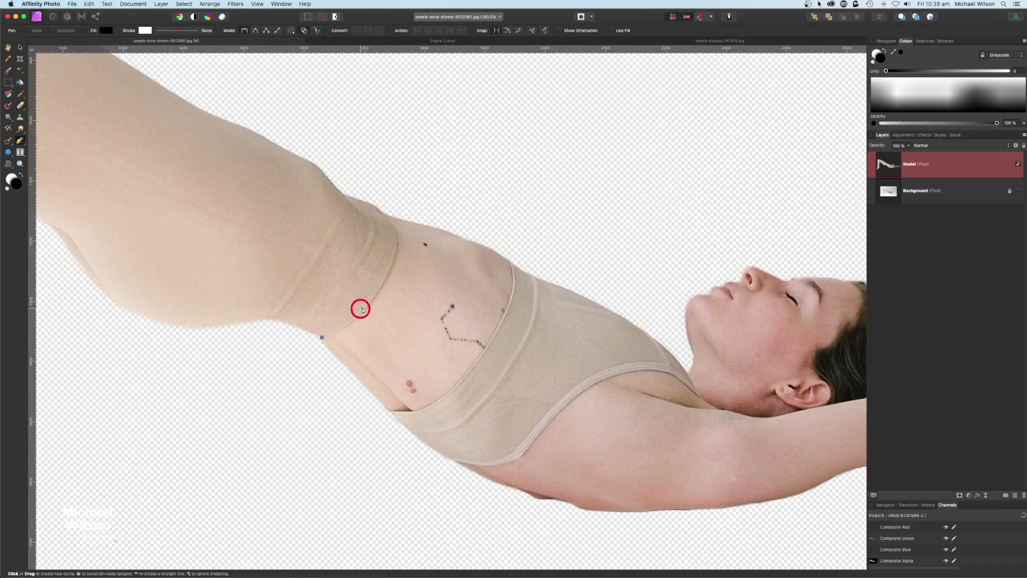
left_click(371, 304)
left_click_drag(379, 285, 379, 286)
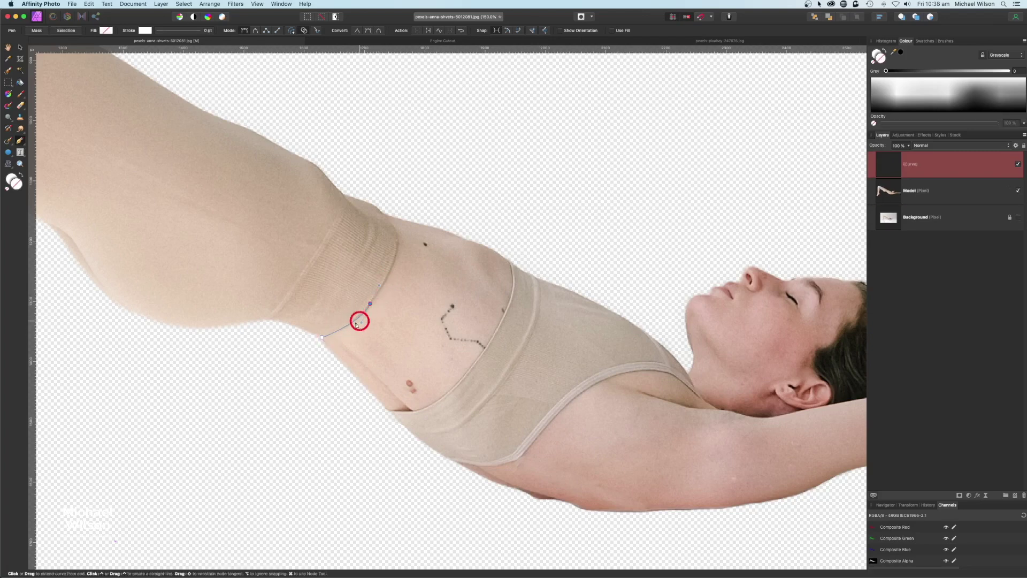
left_click(370, 305)
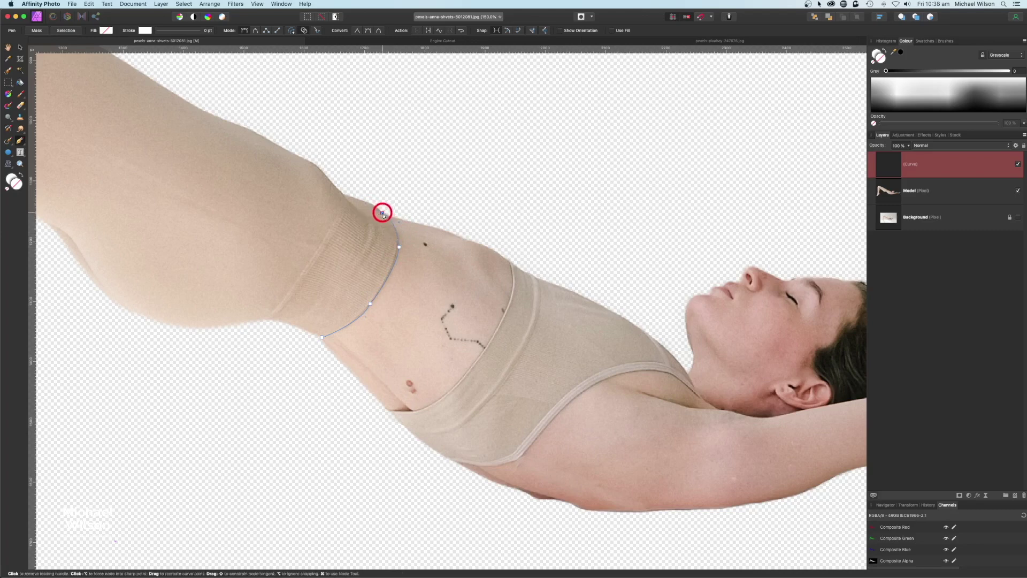
left_click(382, 213)
- Continue the path along the upper belly contour and the crop top's hem, closing it at the start point around the bare midriff
left_click(443, 230)
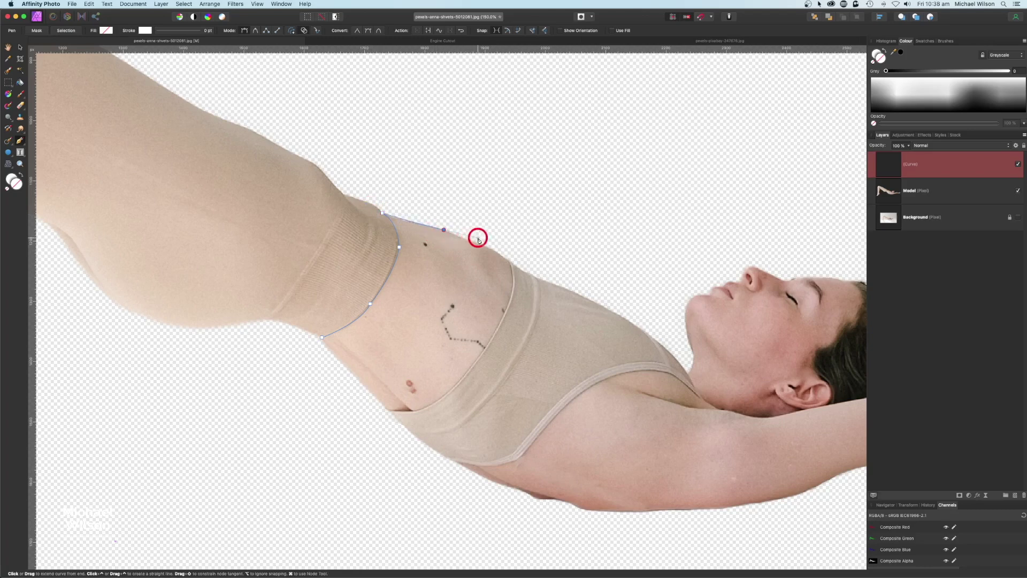
left_click(444, 231)
left_click(486, 246)
left_click(510, 261)
left_click_drag(469, 369, 453, 377)
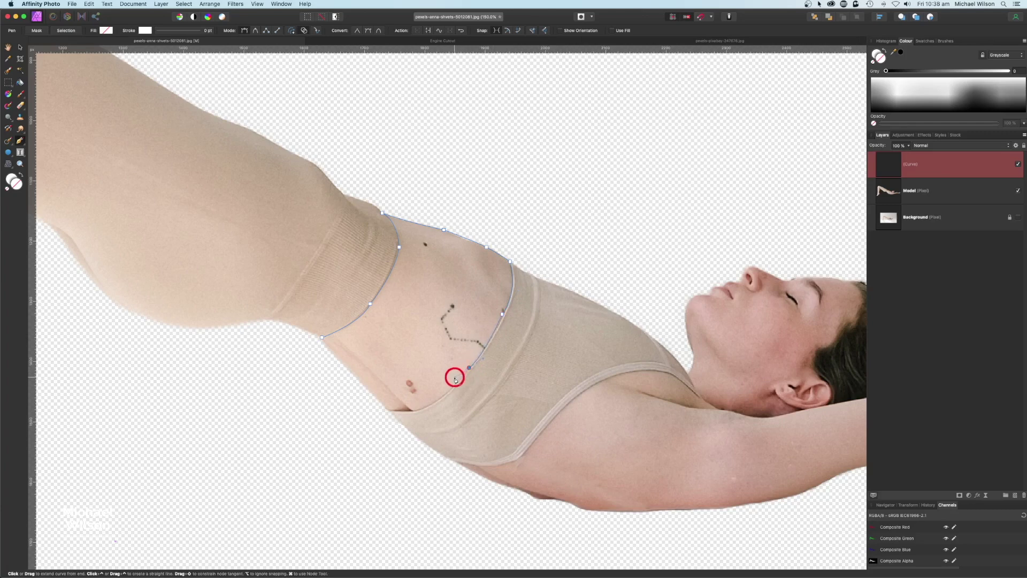
left_click(469, 368)
left_click_drag(413, 411, 385, 412)
left_click(412, 410)
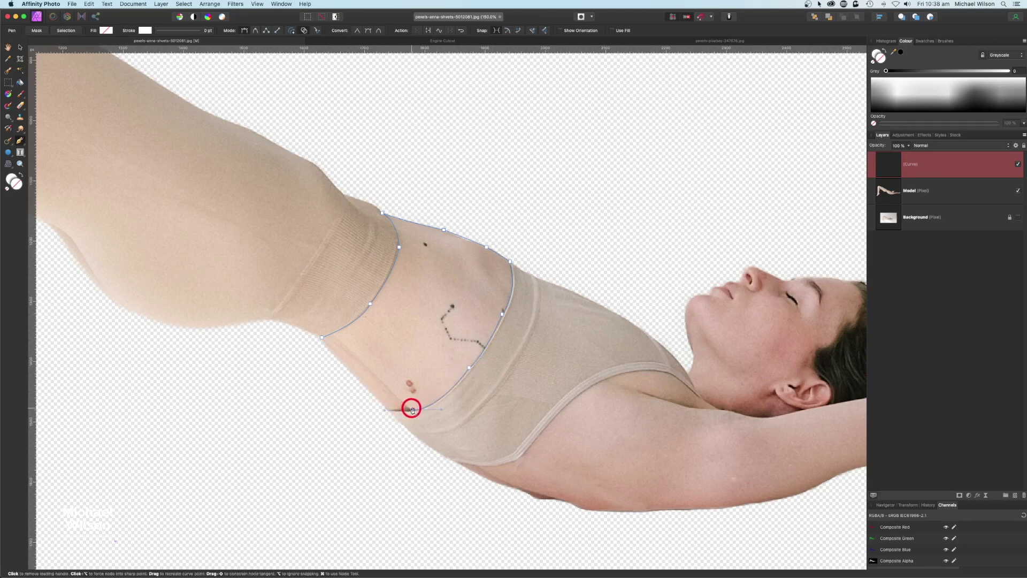
left_click(389, 410)
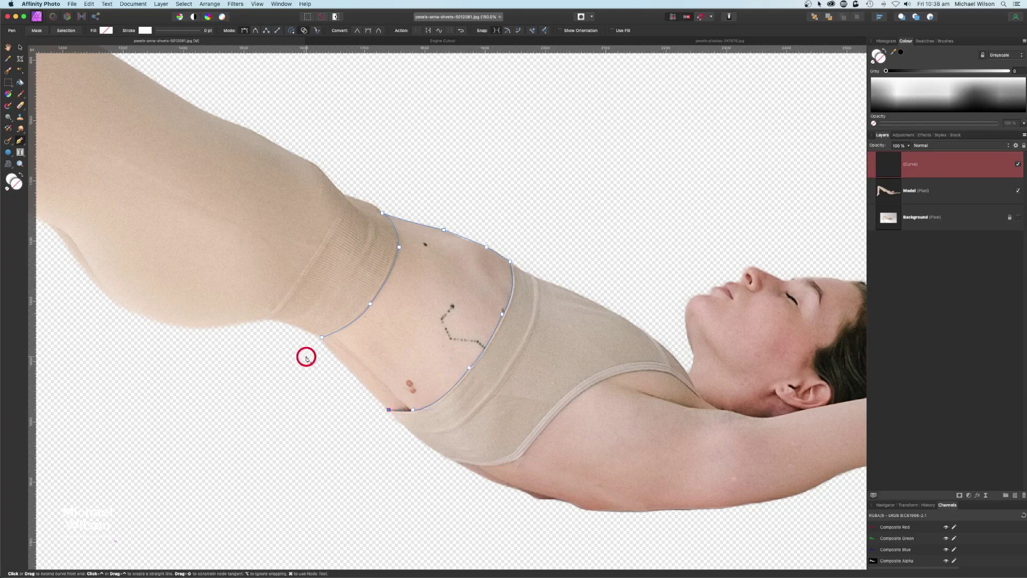
left_click(322, 338)
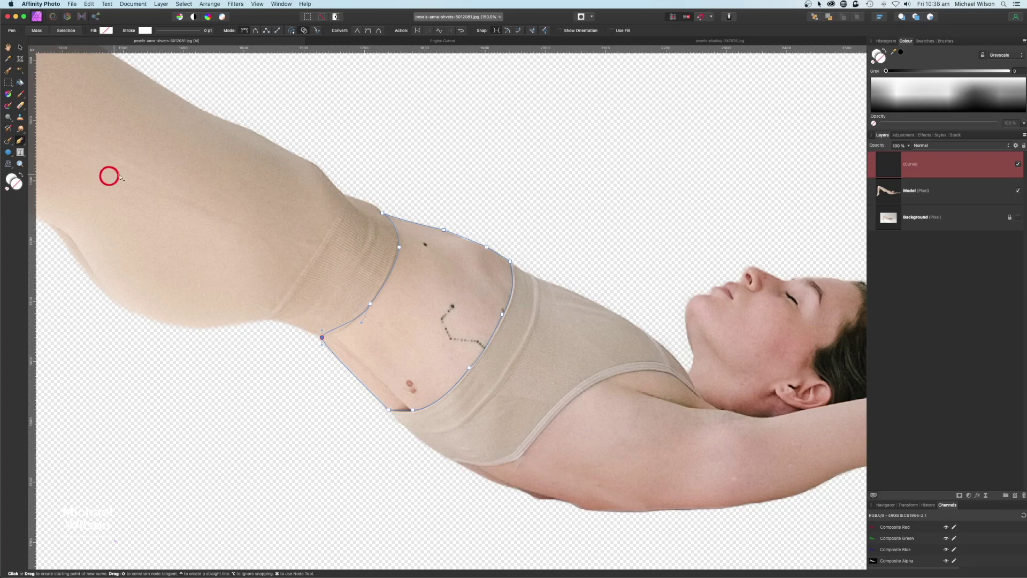
- Adjust the lower waistband segment of the midriff path with the Node tool so it follows the fabric edge
left_click(23, 144)
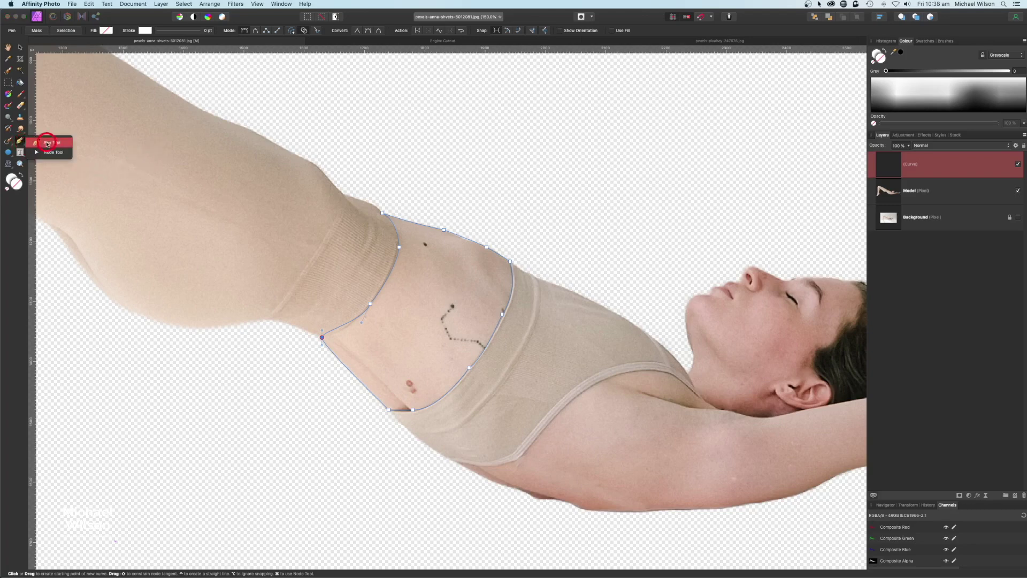
left_click(50, 152)
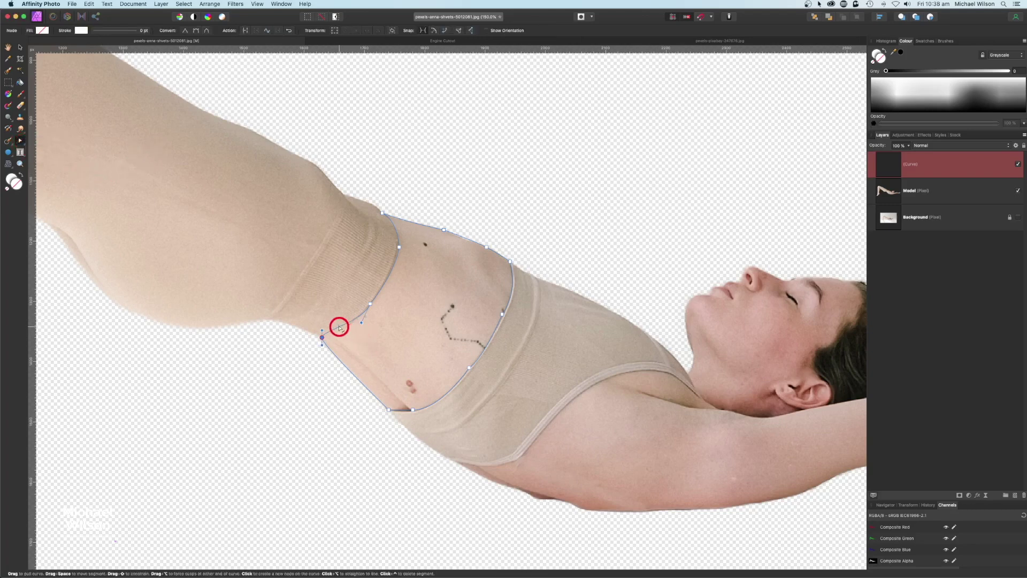
left_click_drag(340, 330, 366, 322)
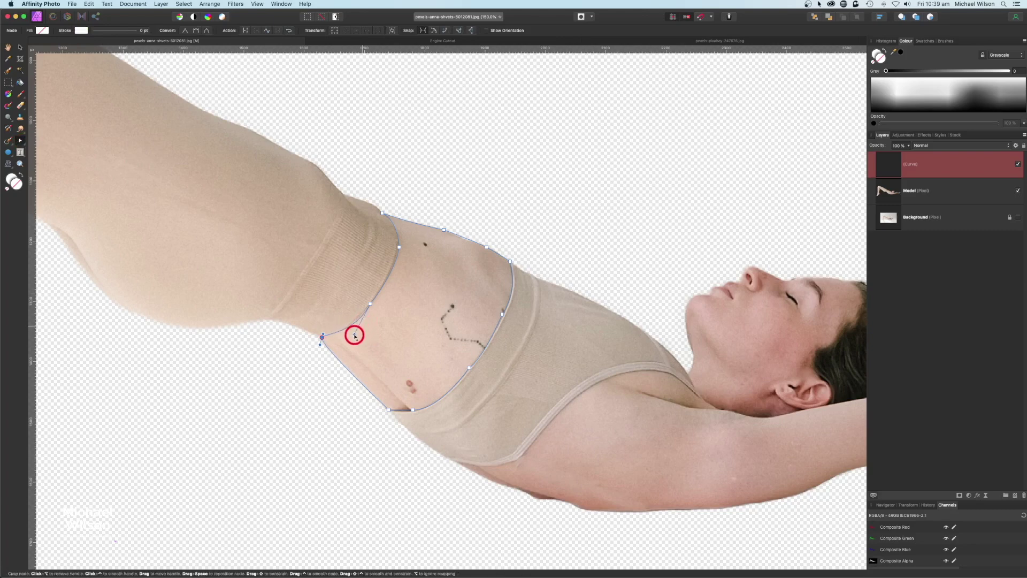
left_click_drag(353, 336, 347, 334)
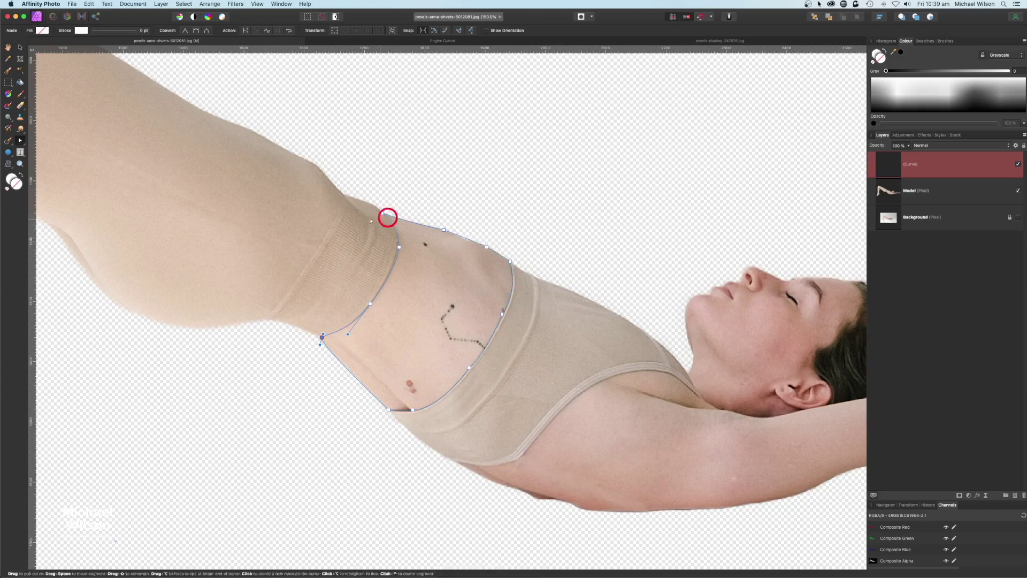
- Convert the midriff path to a selection and delete those pixels from the Model layer
left_click(26, 144)
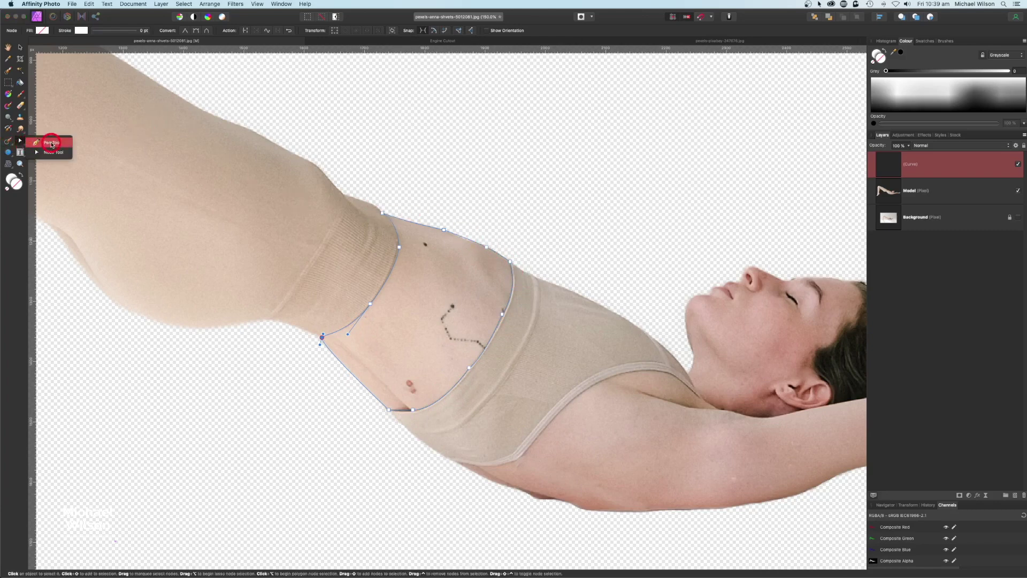
left_click(52, 141)
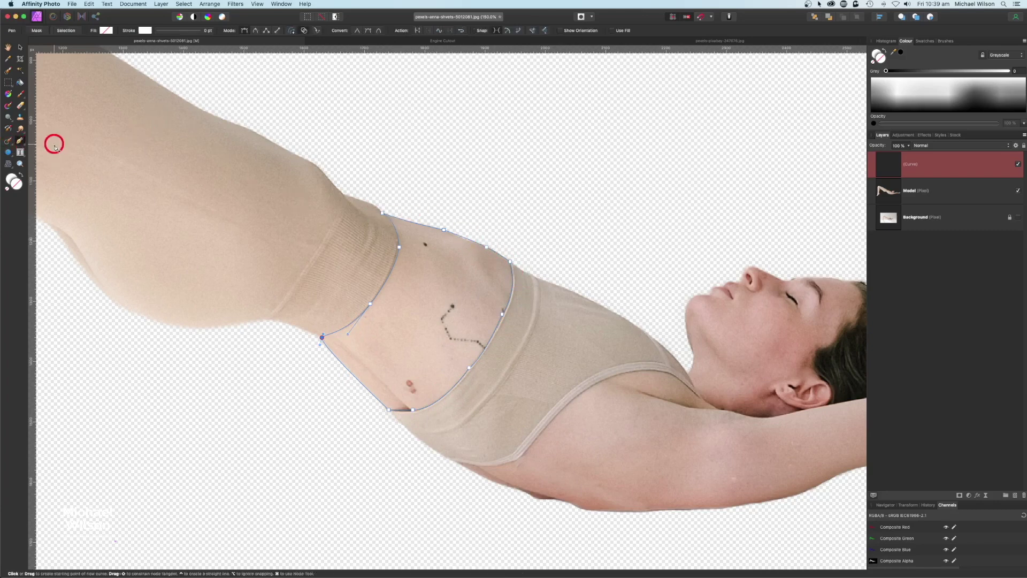
left_click(66, 31)
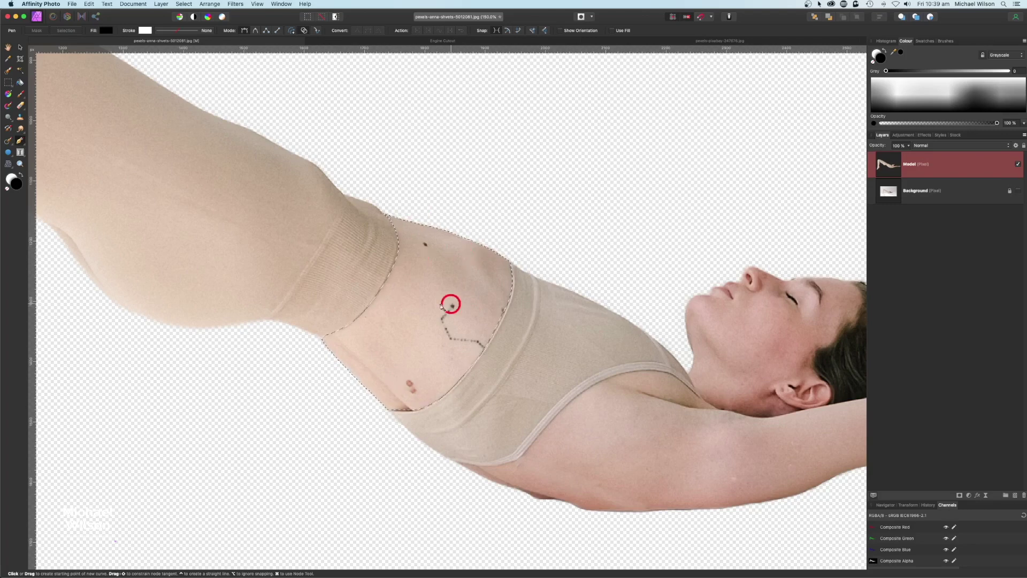
key("BackSpace")
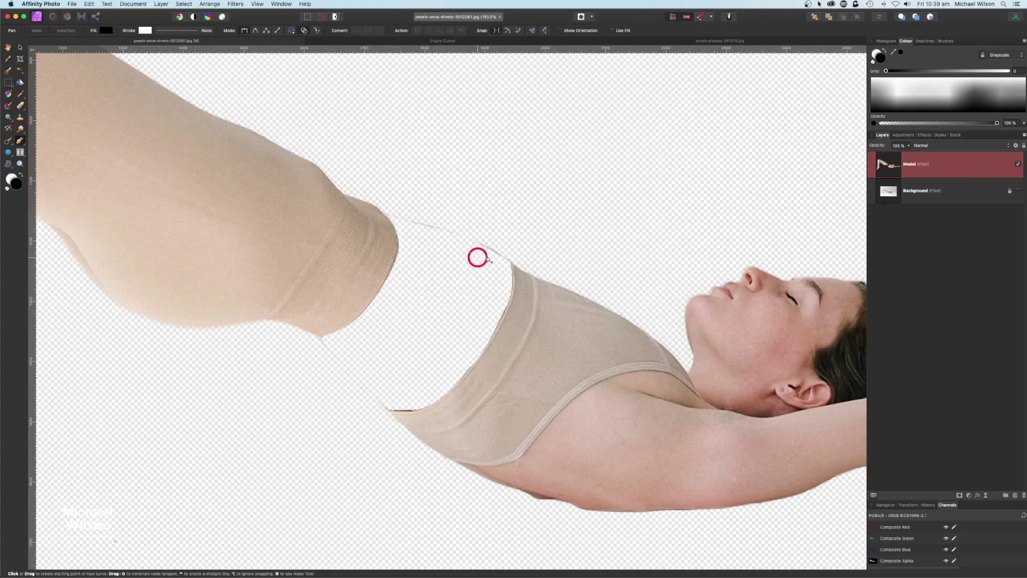
- Erase the thin leftover skin outlines along the upper and lower edges of the removed midriff
left_click(22, 107)
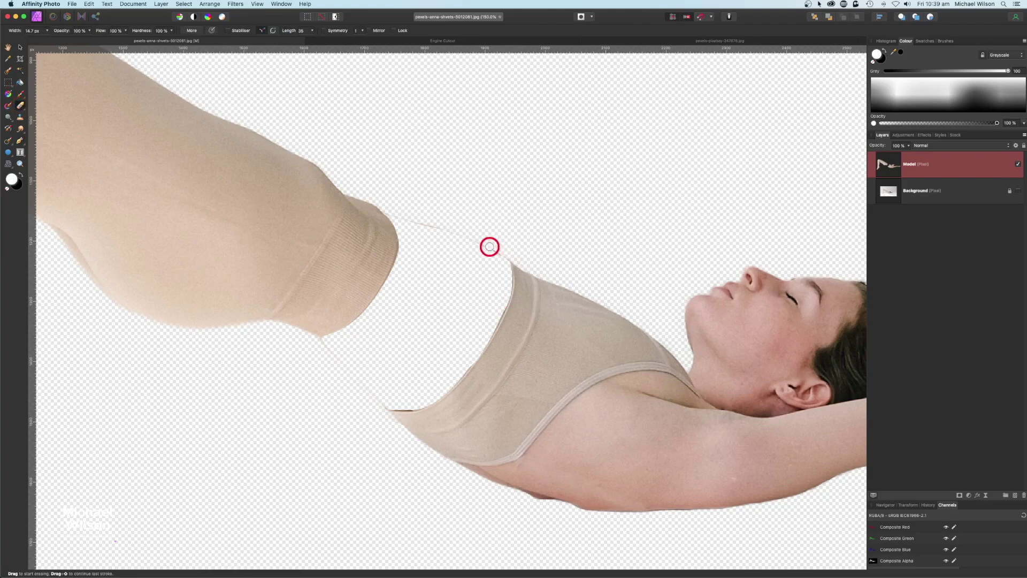
mouse_move(439, 231)
left_mouse_down()
mouse_move(393, 215)
mouse_move(502, 251)
left_mouse_up()
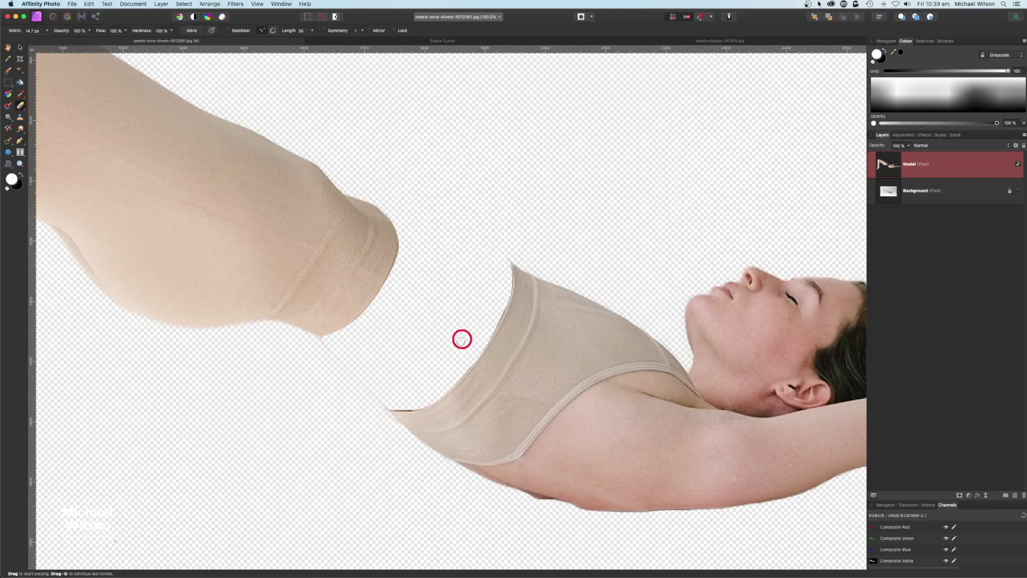
left_click_drag(324, 339, 384, 406)
- Trace a closed Pen path around the crop top's main fabric, keeping the hem band and the armhole trim outside it
left_click(21, 141)
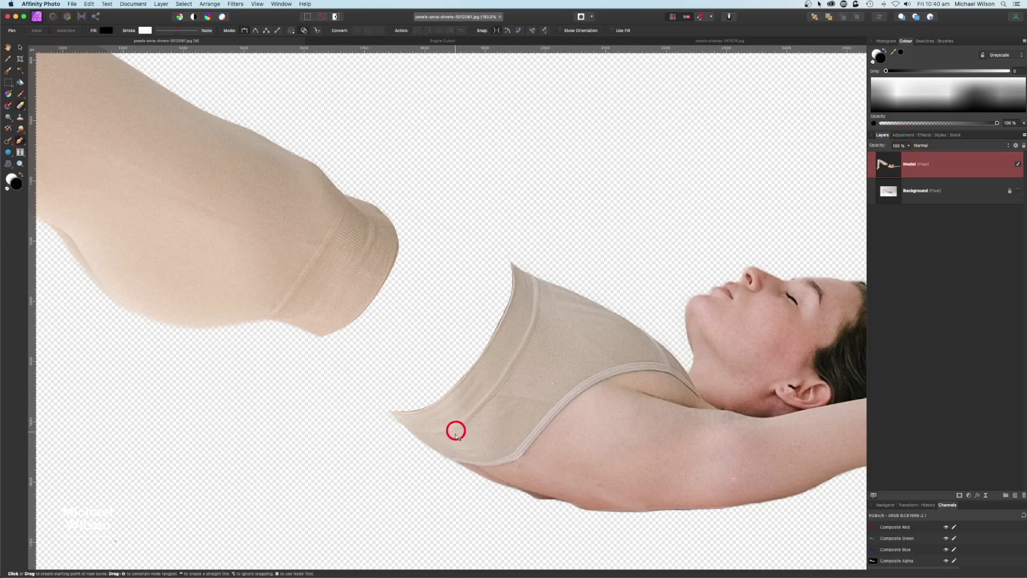
left_click(415, 434)
left_click_drag(465, 424, 480, 407)
left_click_drag(525, 351, 540, 322)
left_click_drag(539, 277, 528, 263)
left_click(648, 334)
left_click(665, 362)
left_click_drag(577, 385, 567, 396)
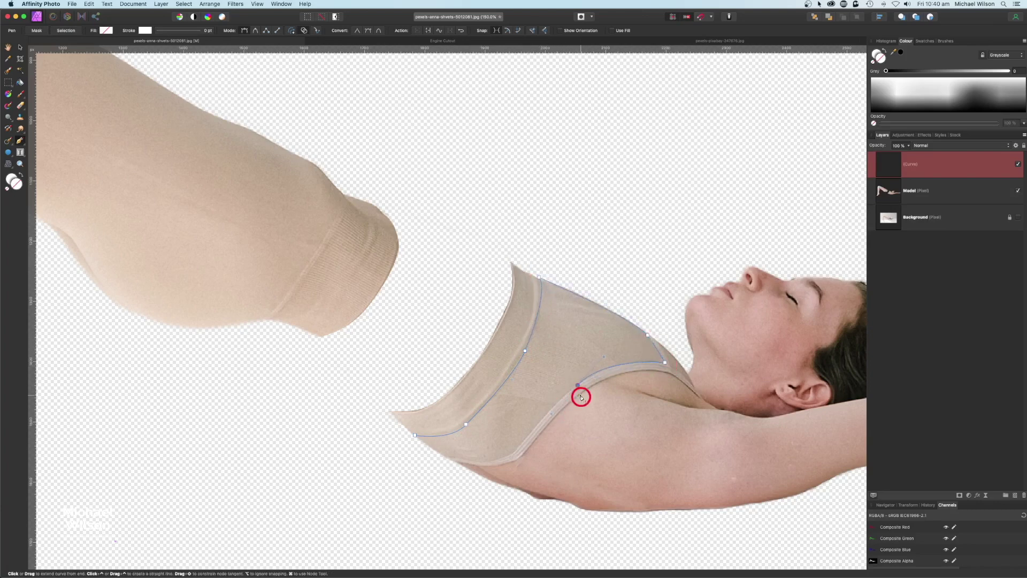
left_click(519, 446)
left_click_drag(486, 462, 471, 462)
left_click(449, 458)
left_click(415, 435)
- Convert the crop top path to a selection, delete the fabric inside it and deselect
scroll(116, 77, "right", 1)
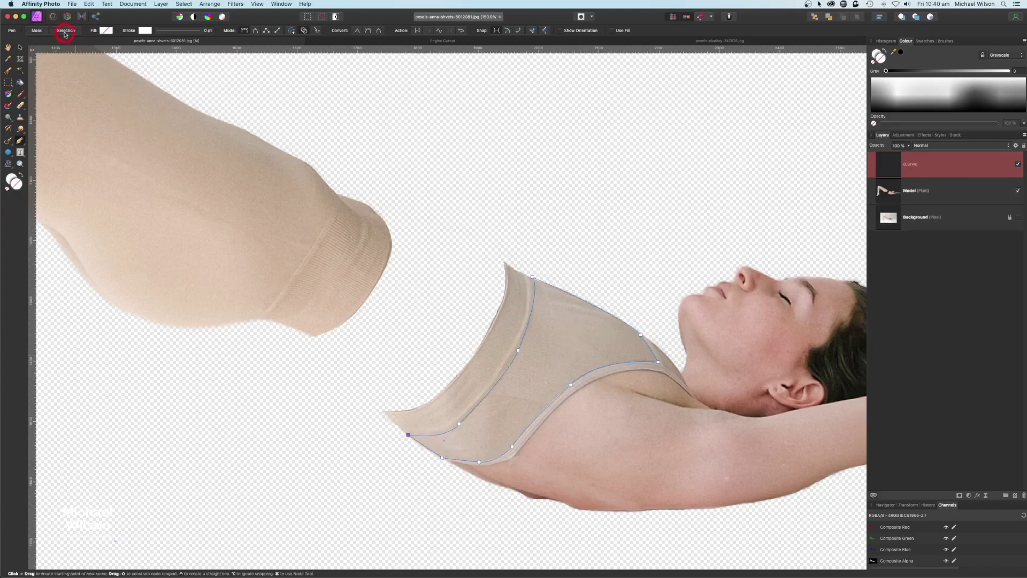
left_click(65, 30)
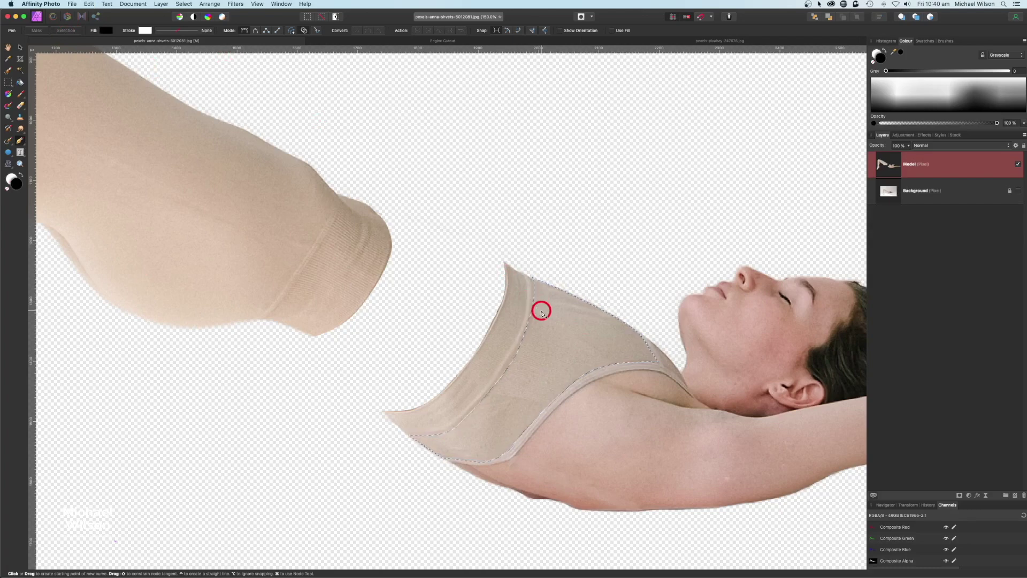
key("Delete")
key("super+d")
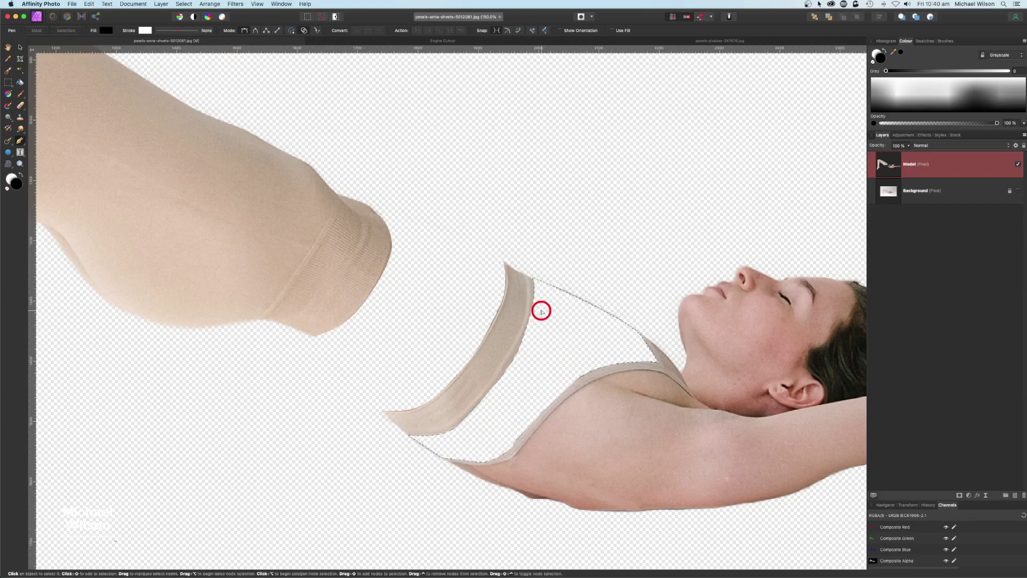
- Erase the thin leftover outlines along the upper and lower edges of the removed crop top area
left_click(20, 106)
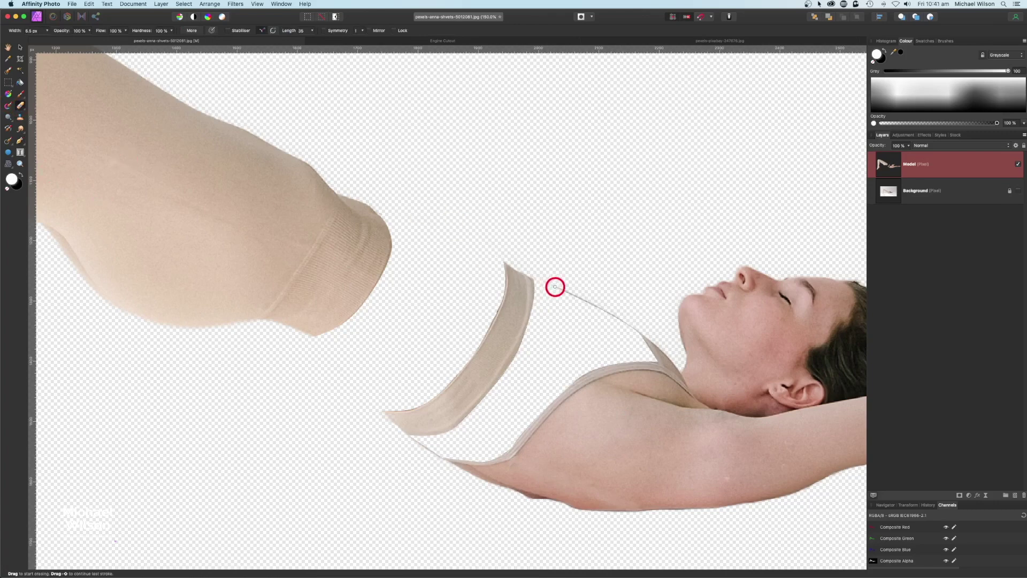
left_click_drag(551, 284, 628, 325)
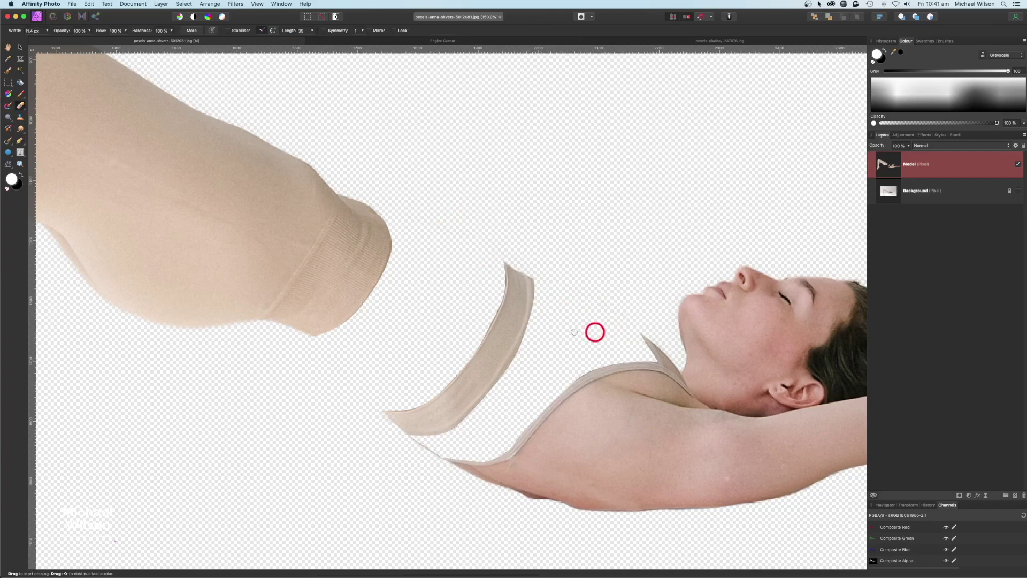
left_click_drag(408, 435, 440, 455)
left_click(333, 314)
- Trace a closed Pen path around the face along the chin, jaw, cheek and hairline, looping outside above the nose and forehead
left_click_drag(648, 303, 407, 310)
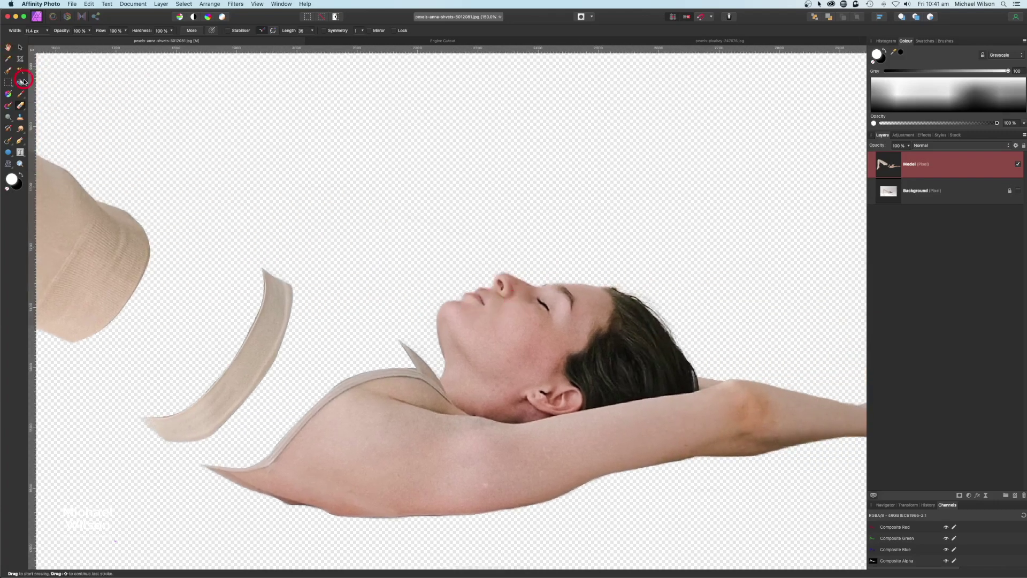
left_click(20, 142)
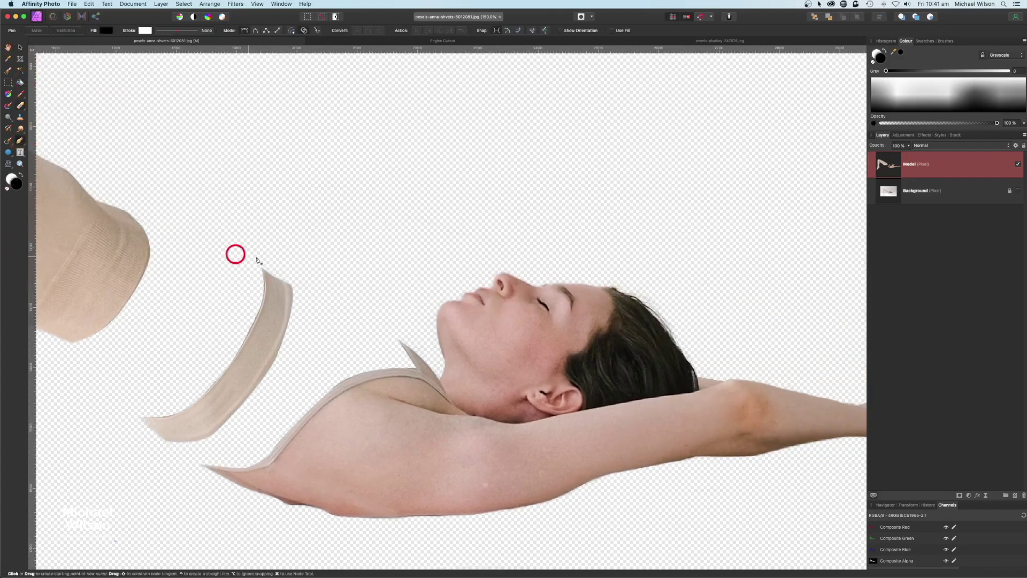
left_click(462, 300)
left_click_drag(437, 326, 440, 340)
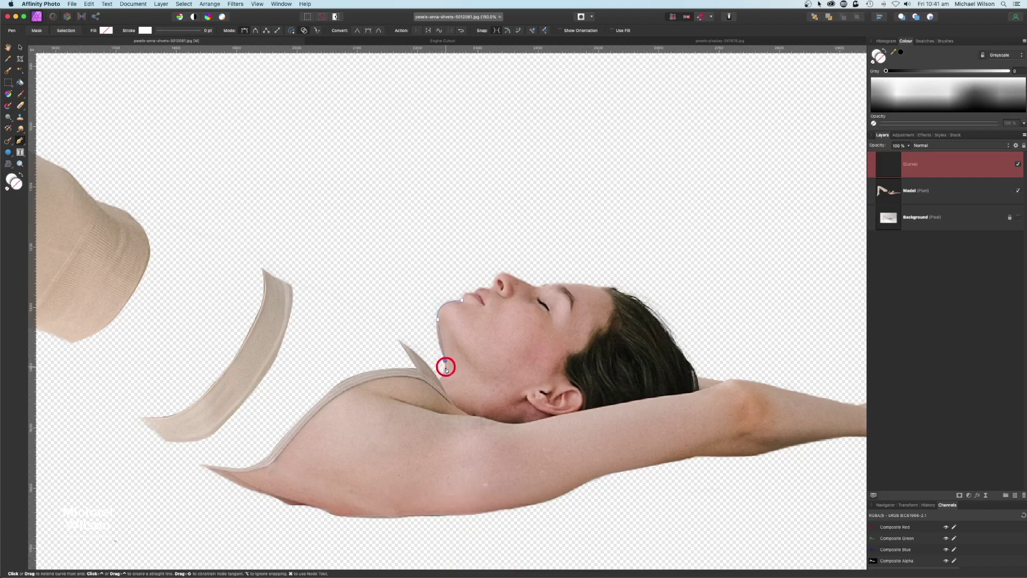
left_click(445, 360, "alt")
left_click_drag(513, 383, 541, 360)
left_click(513, 382)
left_click(570, 339)
left_click_drag(604, 287, 554, 257)
left_click(498, 252)
left_click(461, 275)
left_click(462, 299)
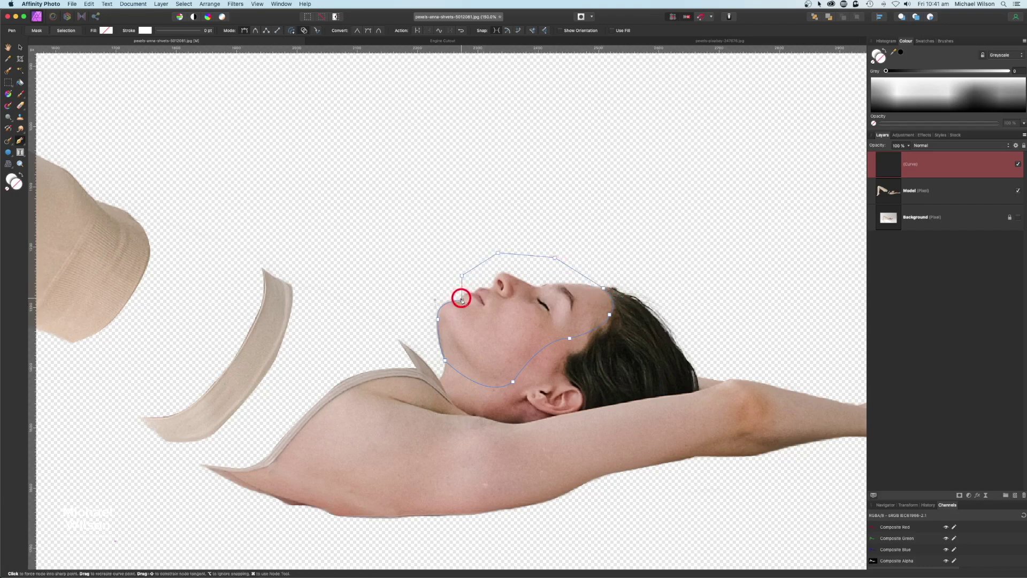
- Cut the face inside the path out of the Model layer onto its own layer and offset it slightly up and away from the head
left_click(66, 31)
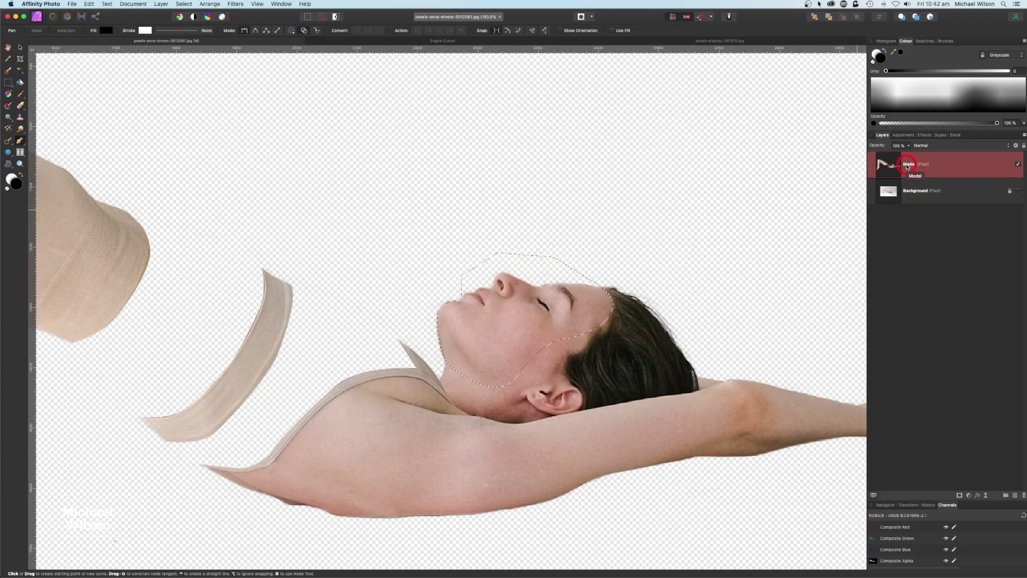
key("Delete")
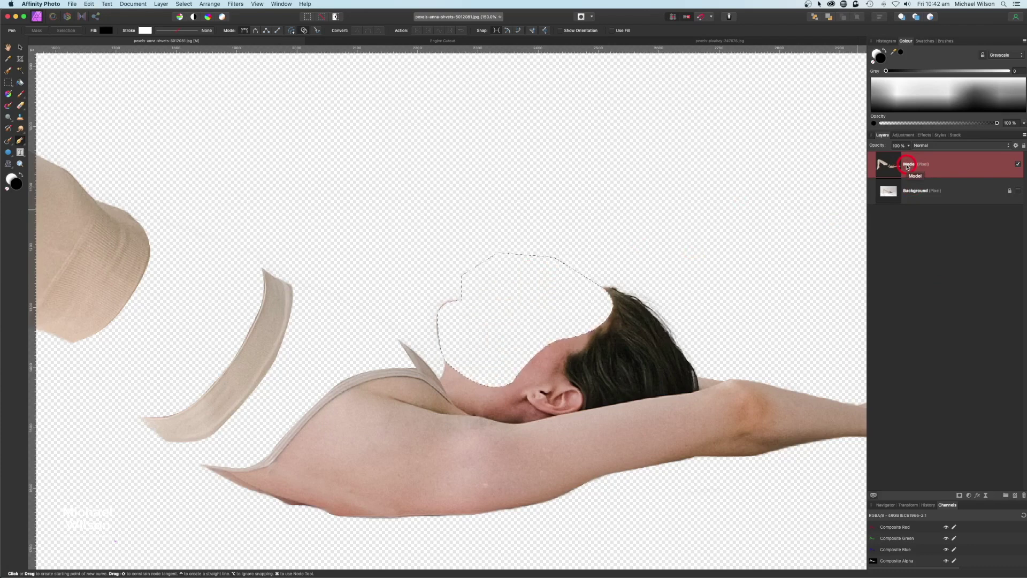
key("super+v")
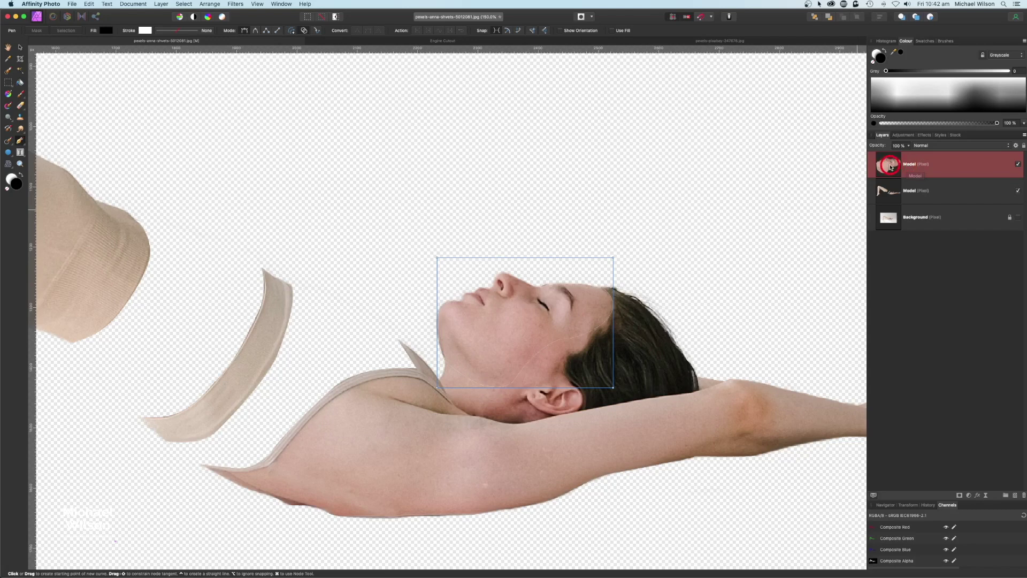
left_click(20, 48)
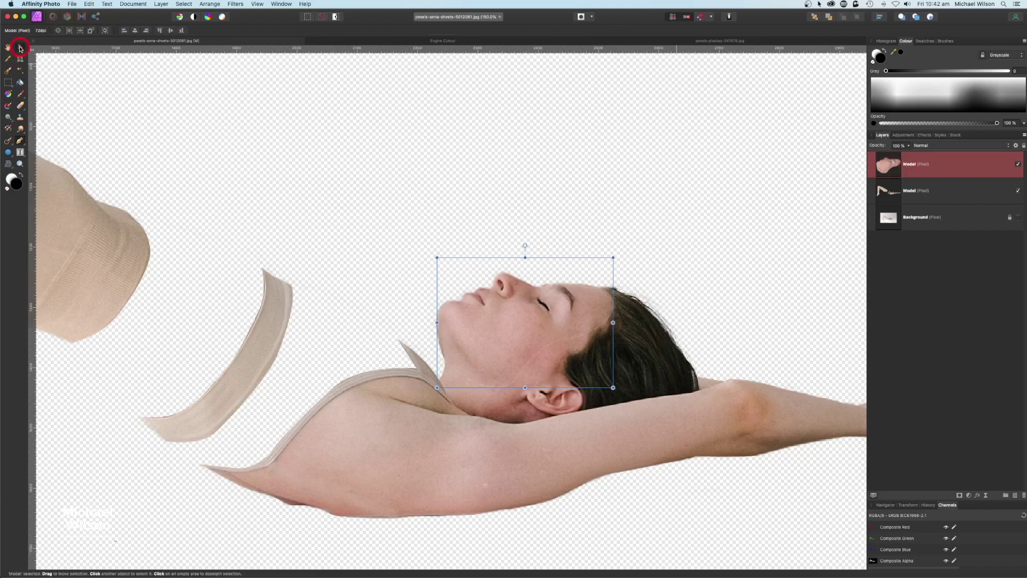
left_click_drag(523, 311, 513, 291)
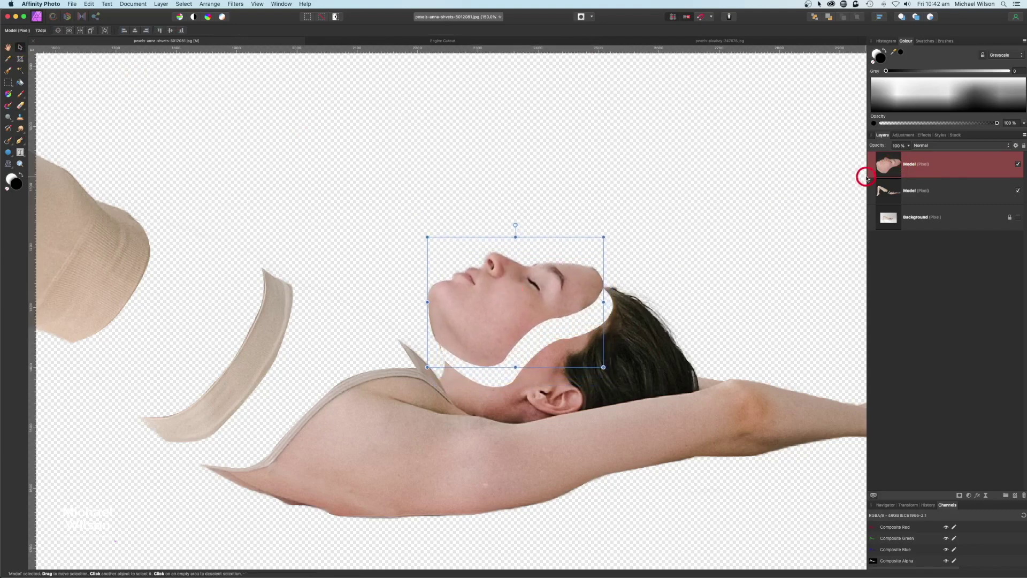
- Rename the layer holding the separated face as Face
left_click(22, 105)
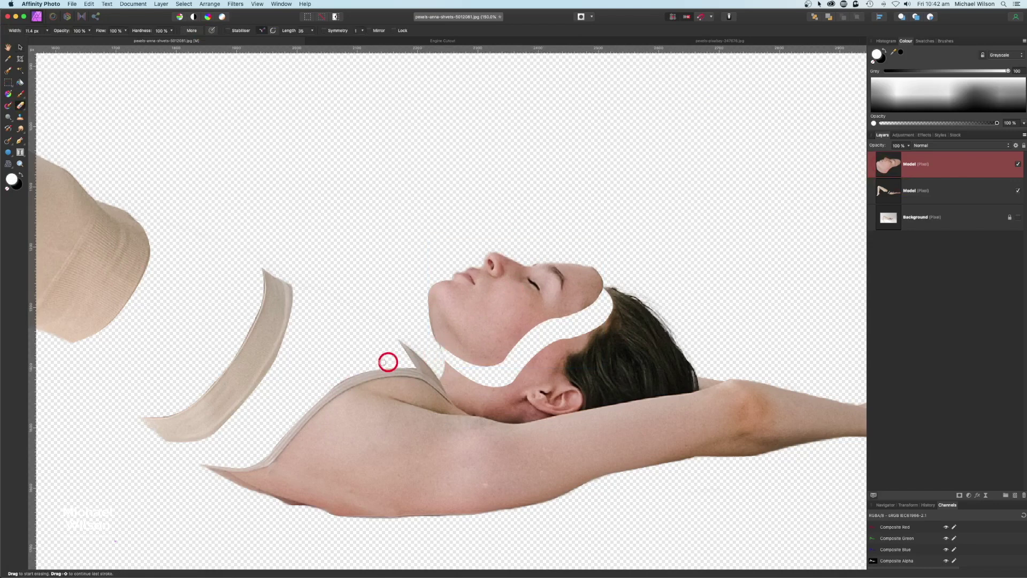
left_click(932, 192)
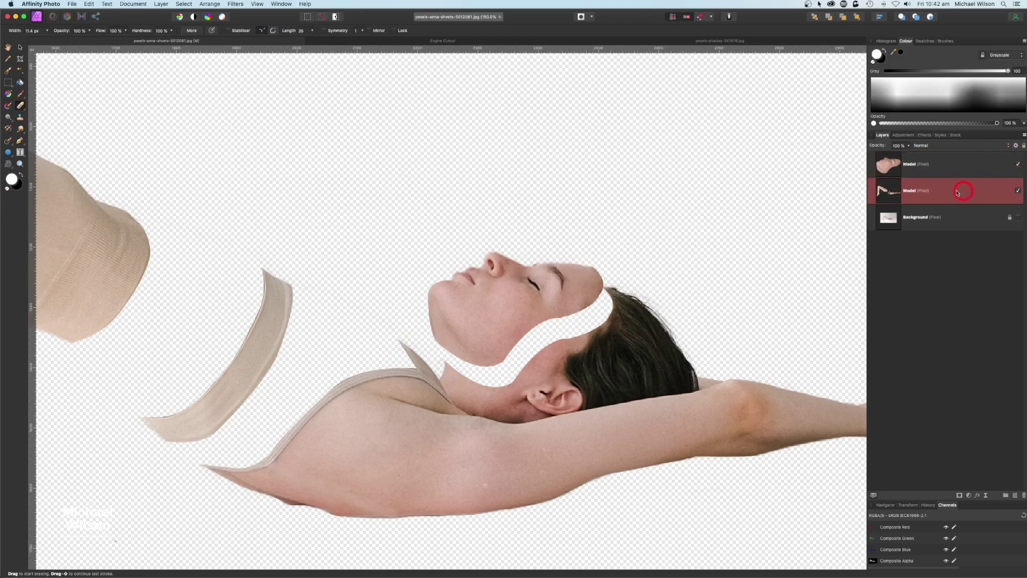
left_click(915, 166)
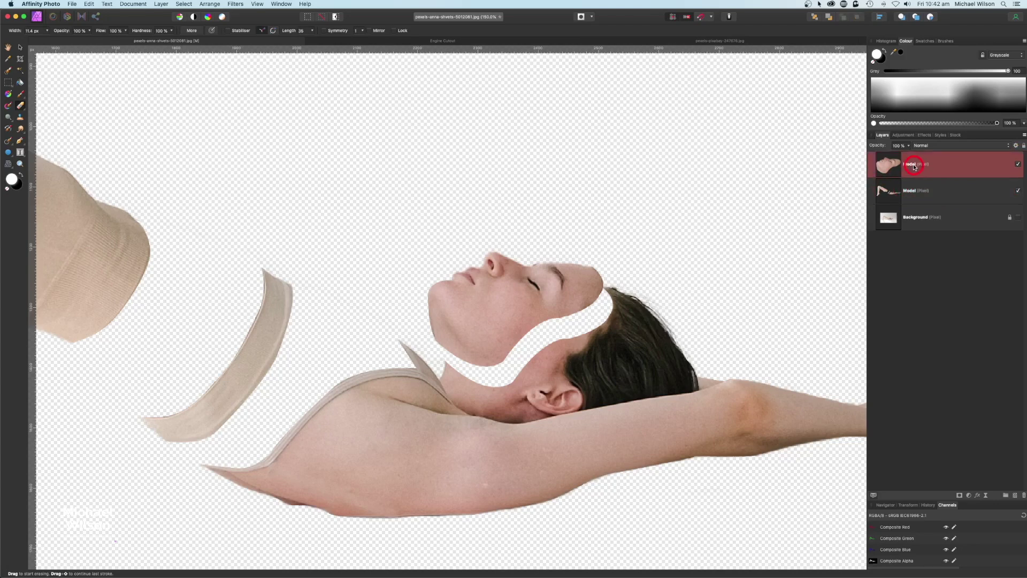
double_click(914, 165)
type("Face")
key("Return")
- With the Model layer active, trace a closed Pen path around the lower leg from above the ankle cuff up over the knee
left_click(915, 192)
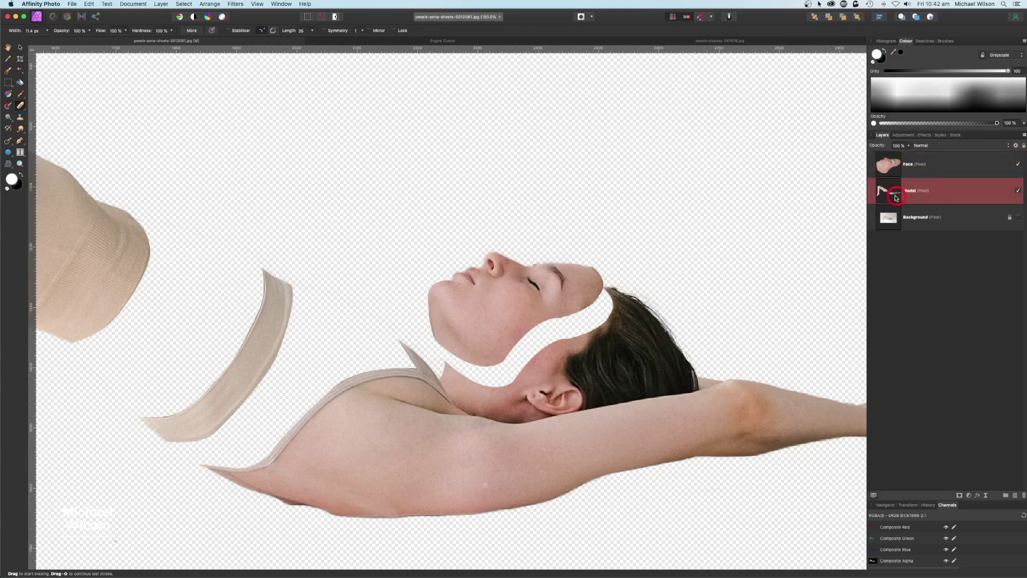
left_click_drag(360, 267, 635, 285)
mouse_move(195, 261)
left_mouse_down()
mouse_move(422, 349)
mouse_move(528, 367)
mouse_move(372, 231)
mouse_move(399, 231)
left_mouse_up()
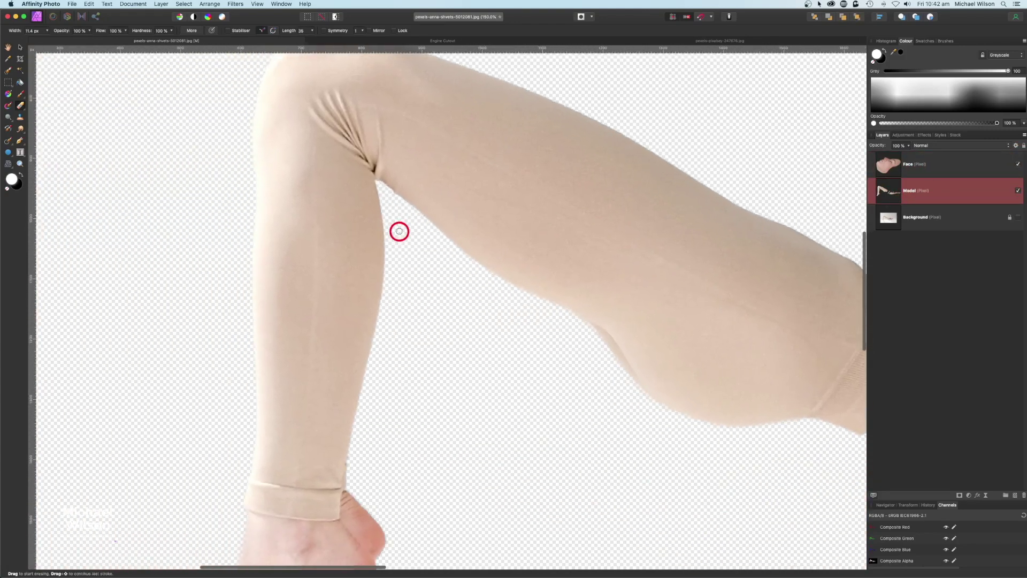
key("super+minus")
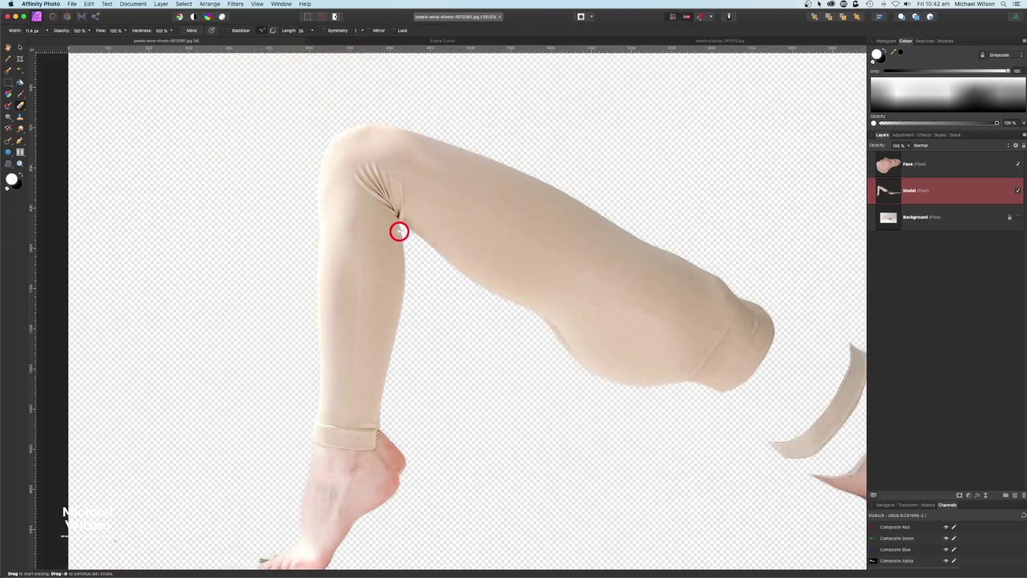
scroll(388, 238, "down", 3)
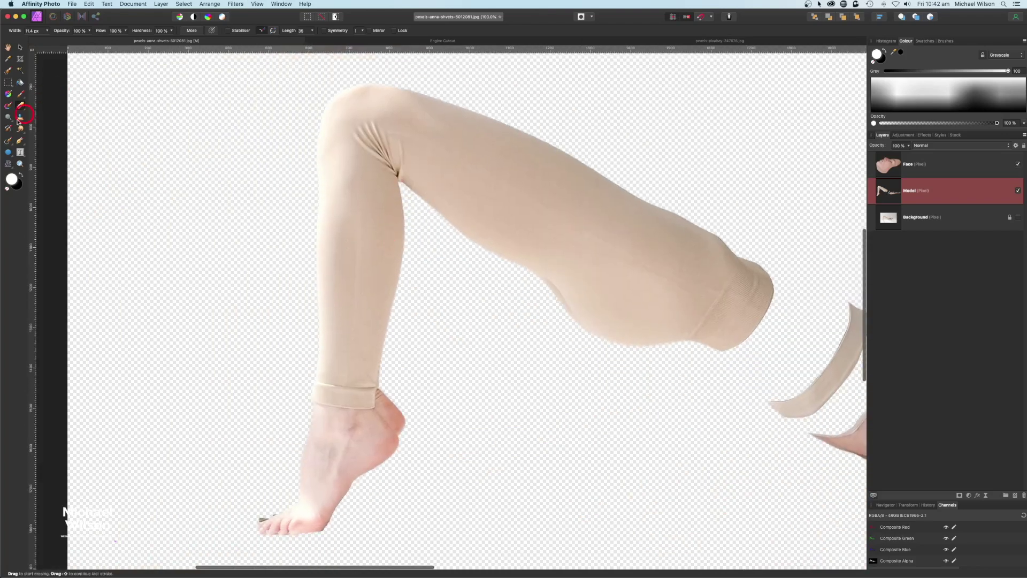
left_click(19, 142)
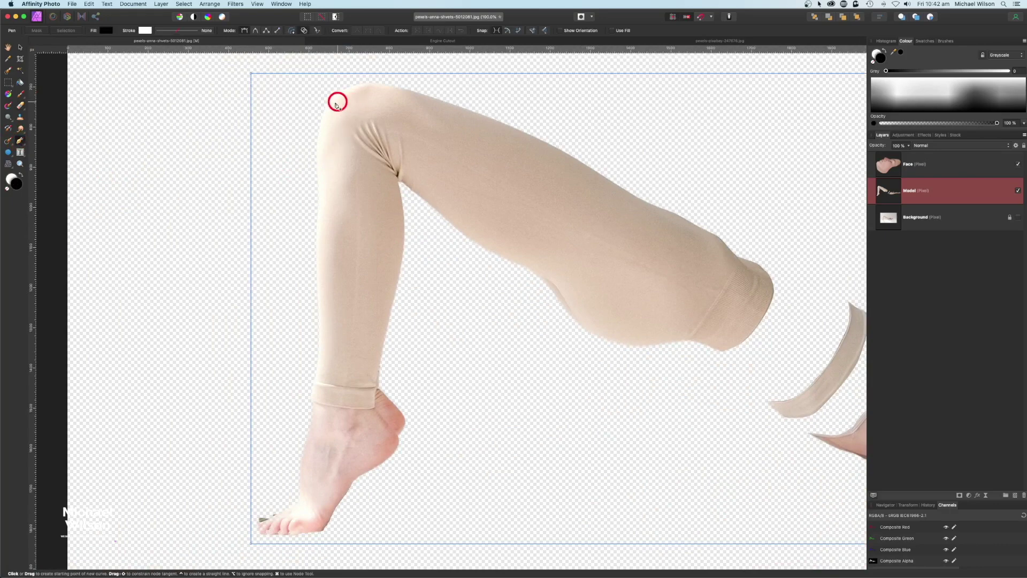
left_click(312, 379)
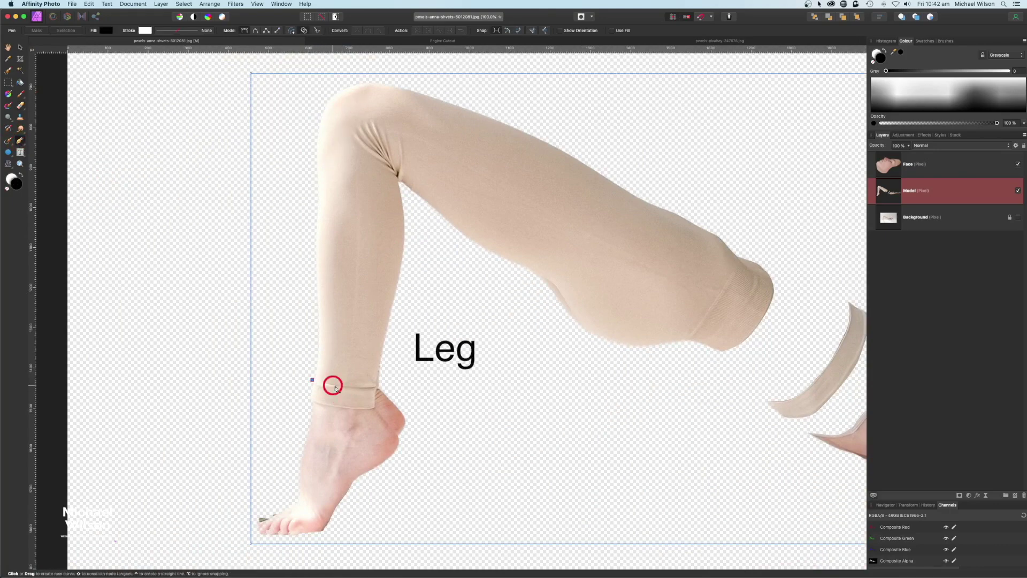
left_click(376, 386)
left_click_drag(397, 382, 397, 381)
left_click(376, 386, "alt")
left_click_drag(395, 297, 405, 282)
mouse_move(396, 182)
left_mouse_down()
mouse_move(374, 166)
mouse_move(395, 179)
left_mouse_up()
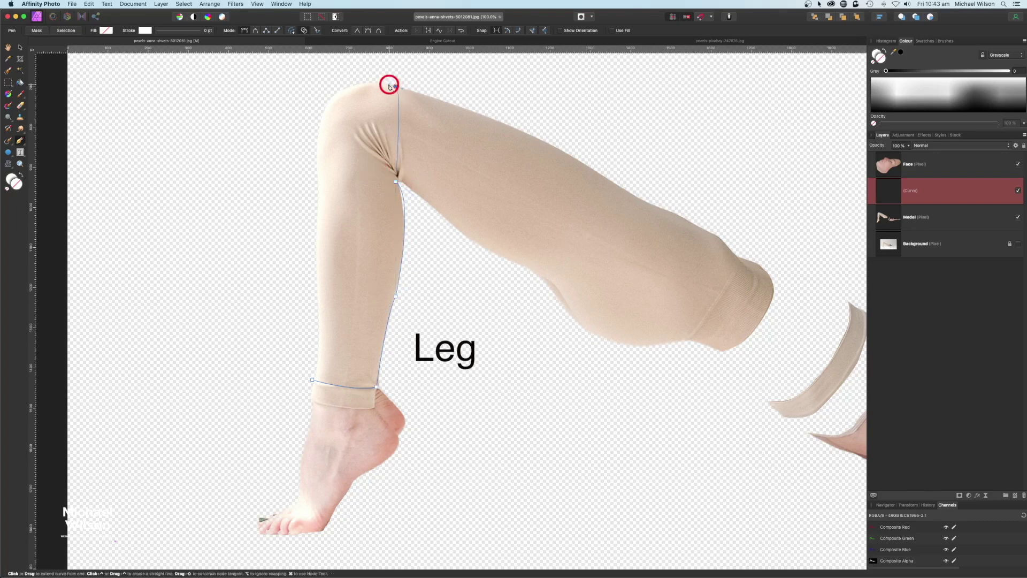
left_click_drag(396, 86, 318, 223)
left_click(317, 221)
left_click_drag(317, 290, 319, 307)
left_click_drag(312, 380, 300, 385)
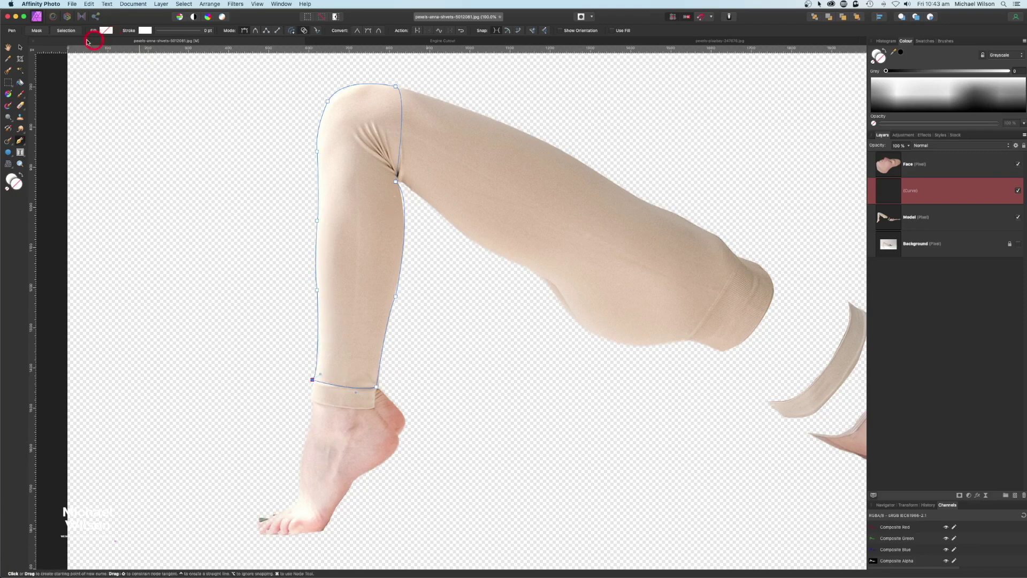
- Convert the lower leg path to a selection, delete the leg inside it and deselect
left_click(62, 31)
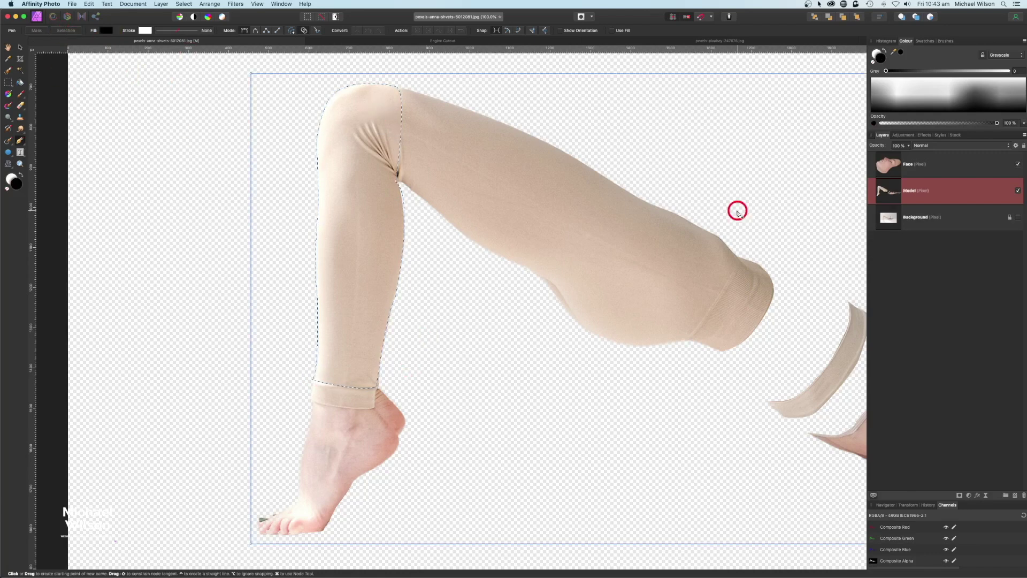
key("Delete")
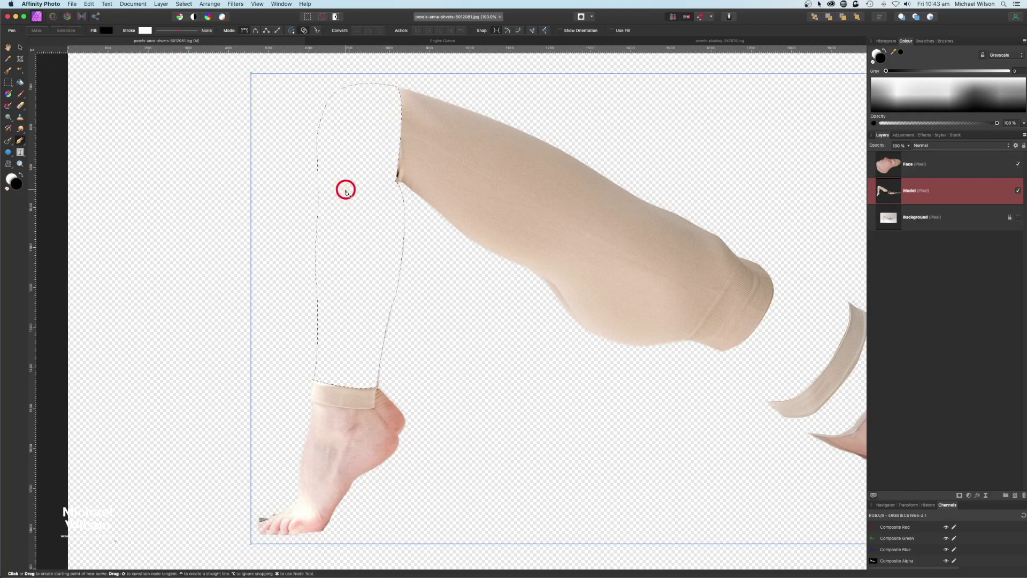
key("super+d")
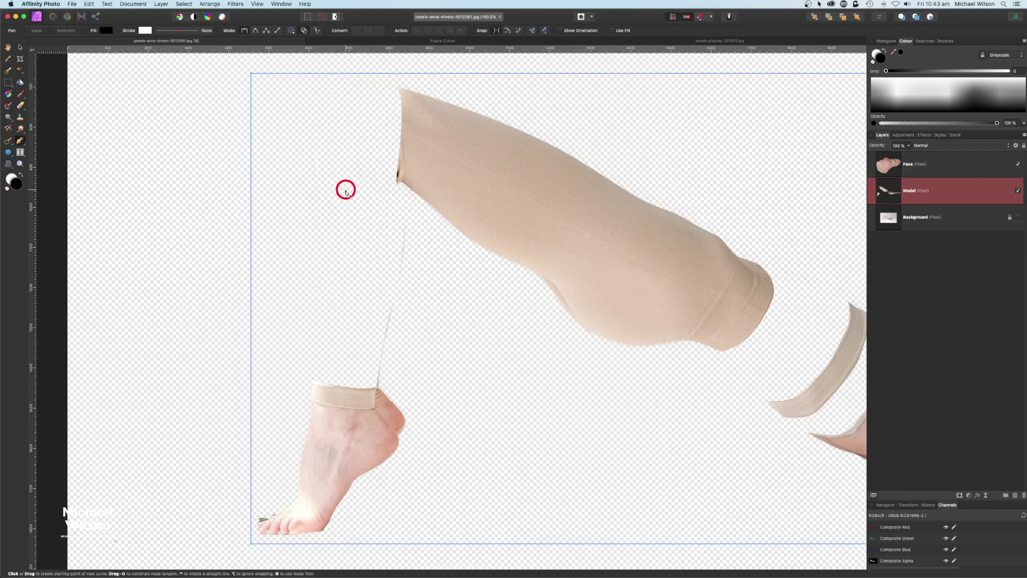
- Erase the thin leftover outline along the back of the removed calf and the dark remnant at the knee cut
left_click(21, 107)
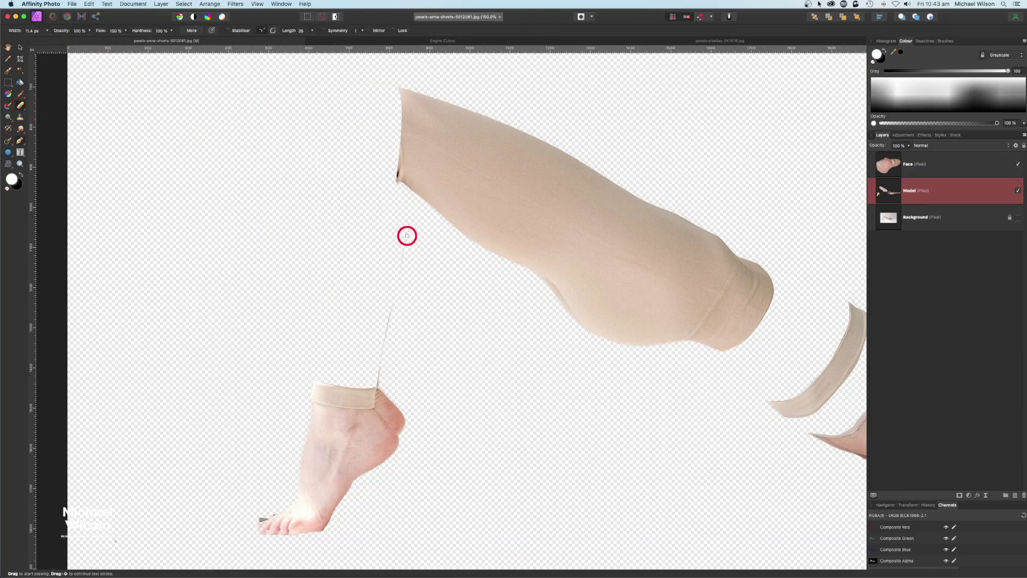
mouse_move(406, 236)
left_mouse_down()
mouse_move(385, 318)
mouse_move(386, 371)
left_mouse_up()
key("super+0")
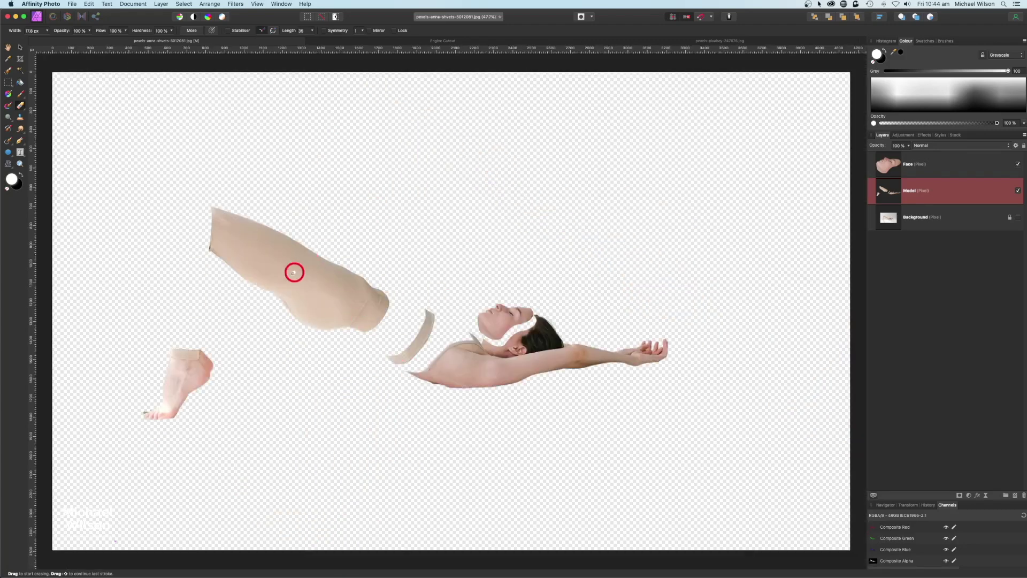
key("super+1")
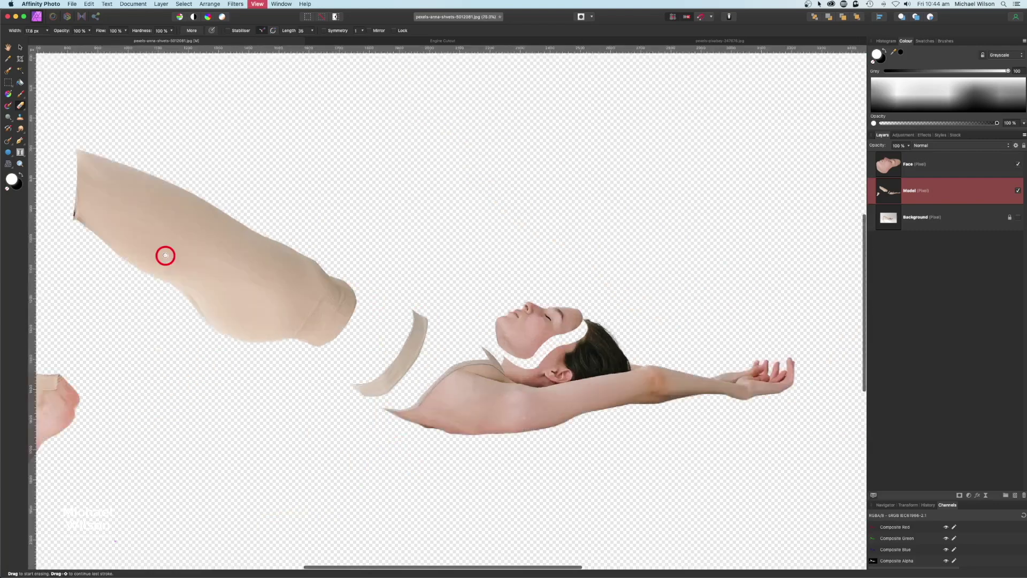
left_click_drag(139, 227, 618, 351)
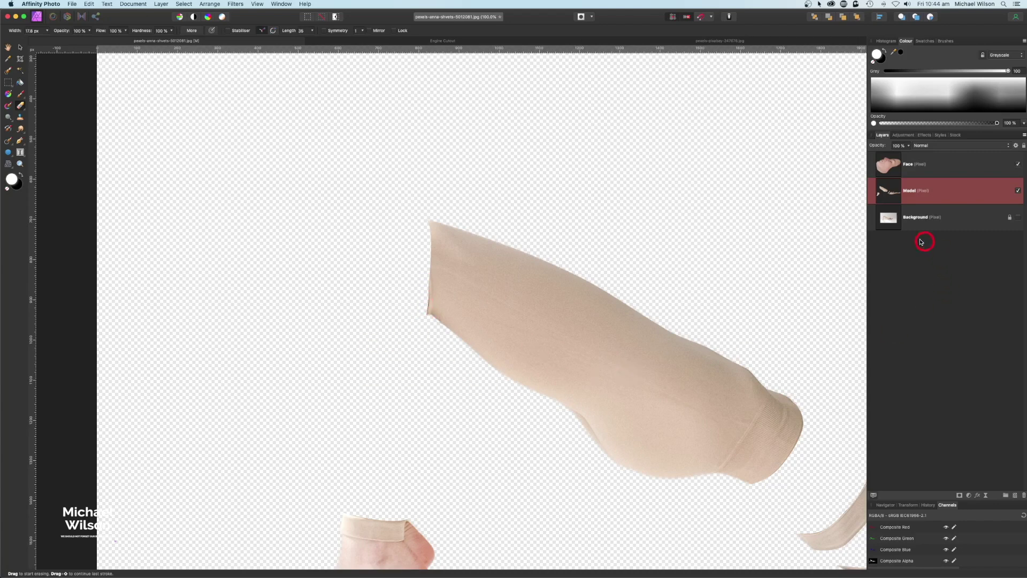
key("super+0")
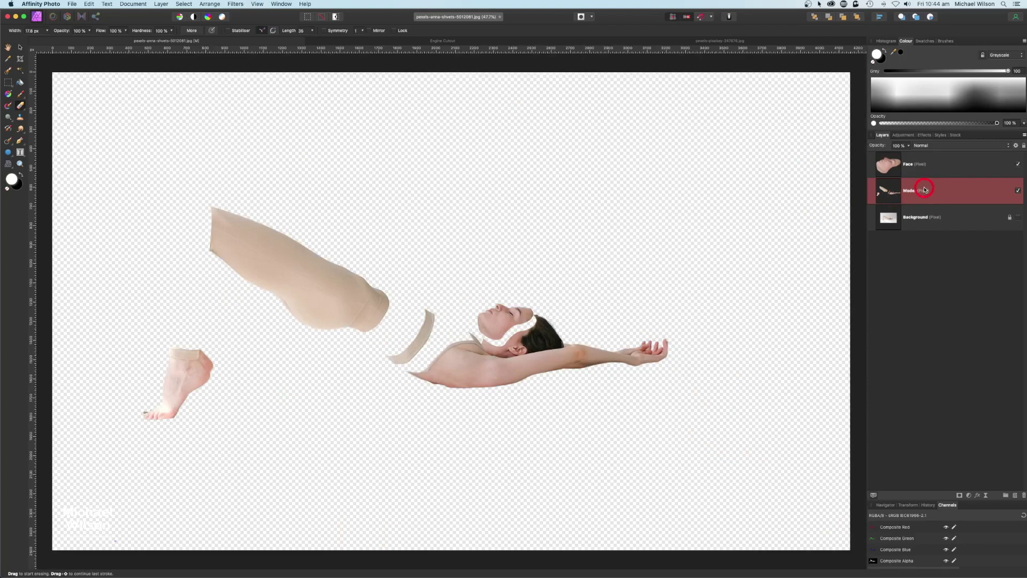
- Draw an upright black-filled ellipse above the torso and rasterise it
left_click(9, 153)
left_click_drag(403, 159, 462, 248)
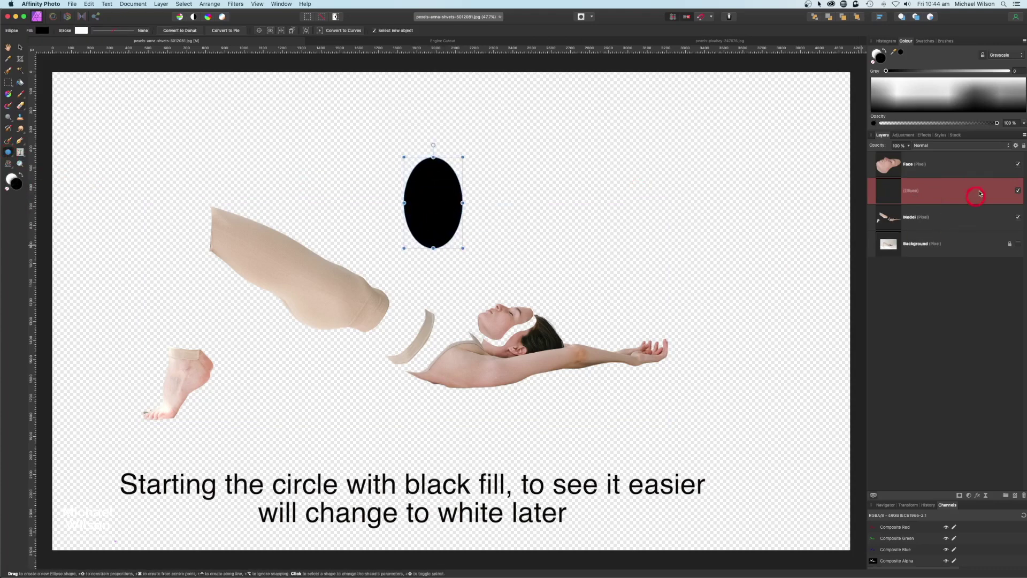
right_click(922, 192)
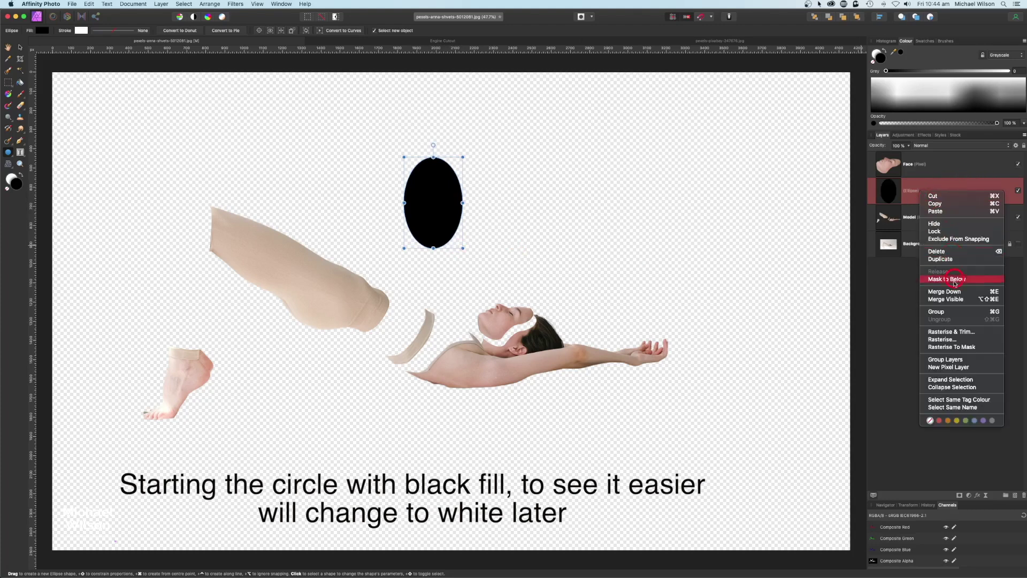
left_click(947, 339)
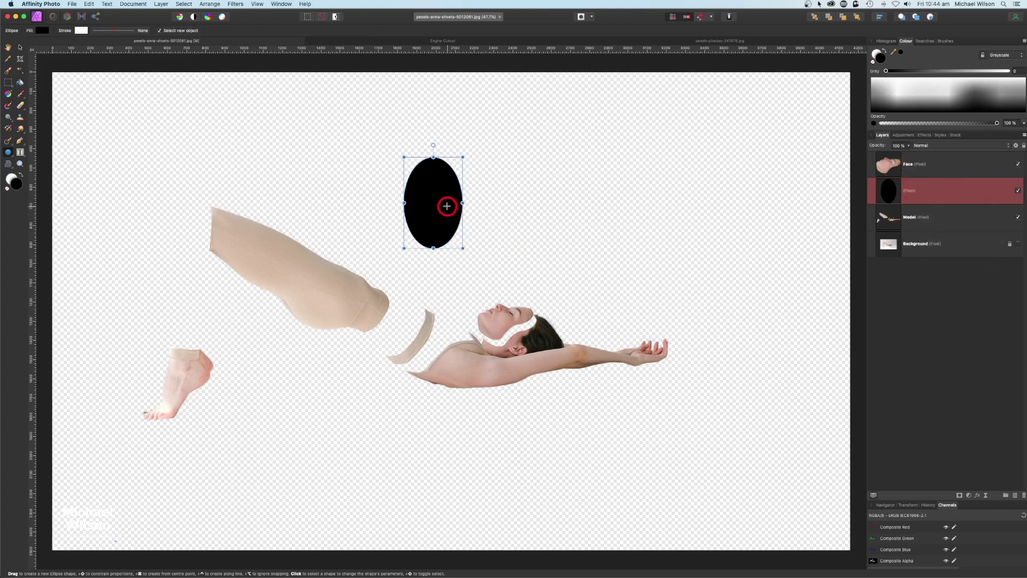
- Shrink and tilt the black ellipse over the crop top's hem band, and distort it in Perspective to fit the band's inner opening
left_click_drag(452, 157, 413, 301)
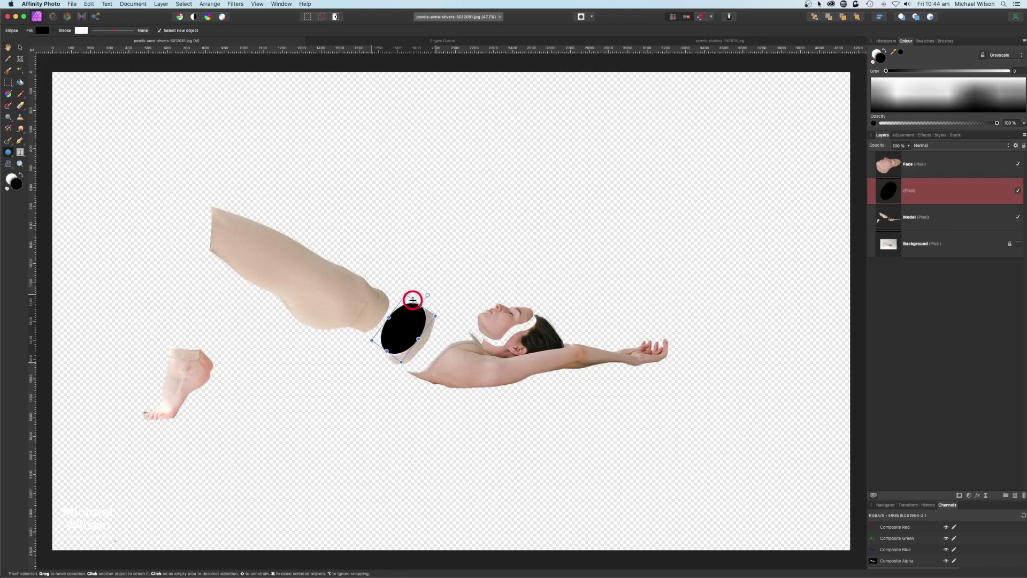
left_click_drag(14, 167, 42, 176)
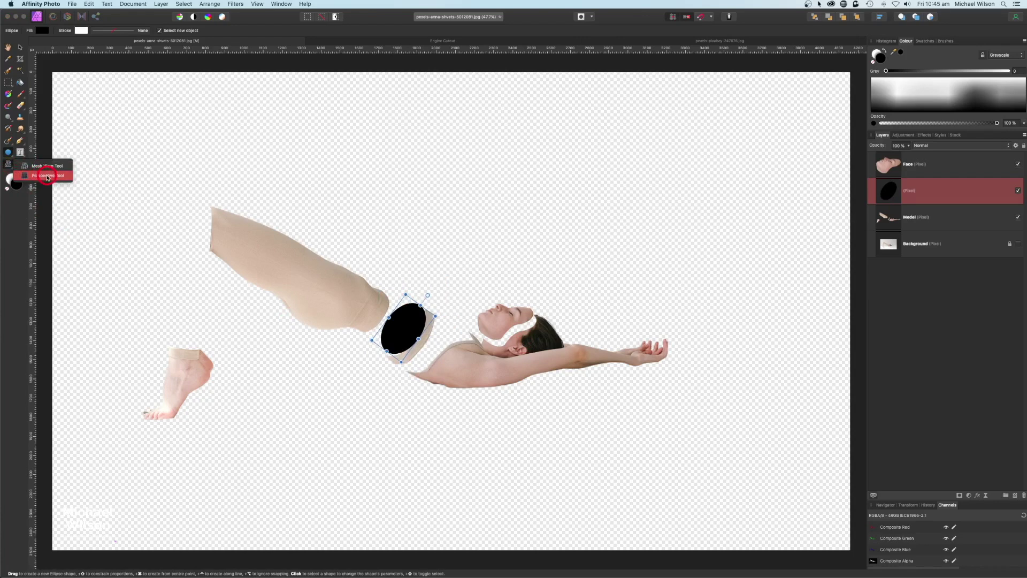
left_click(48, 175)
scroll(424, 219, "up", 10)
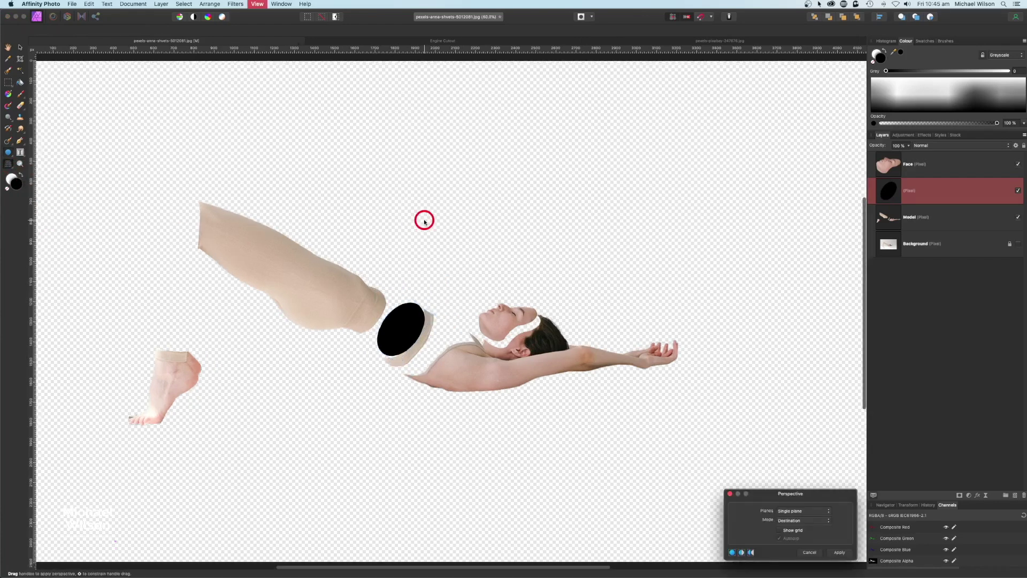
left_click_drag(392, 219, 567, 154)
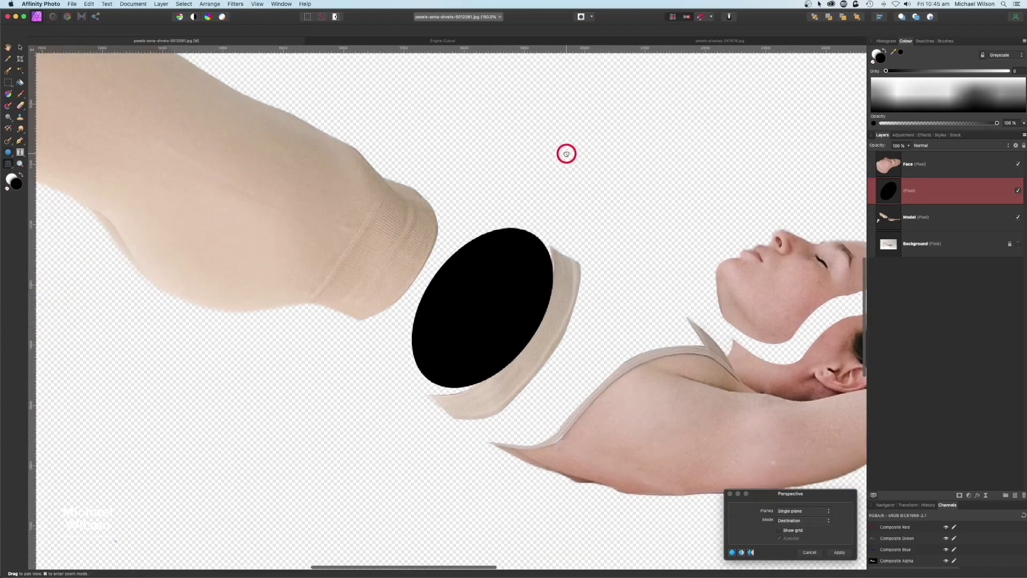
left_click_drag(490, 202, 516, 239)
left_click_drag(381, 347, 410, 393)
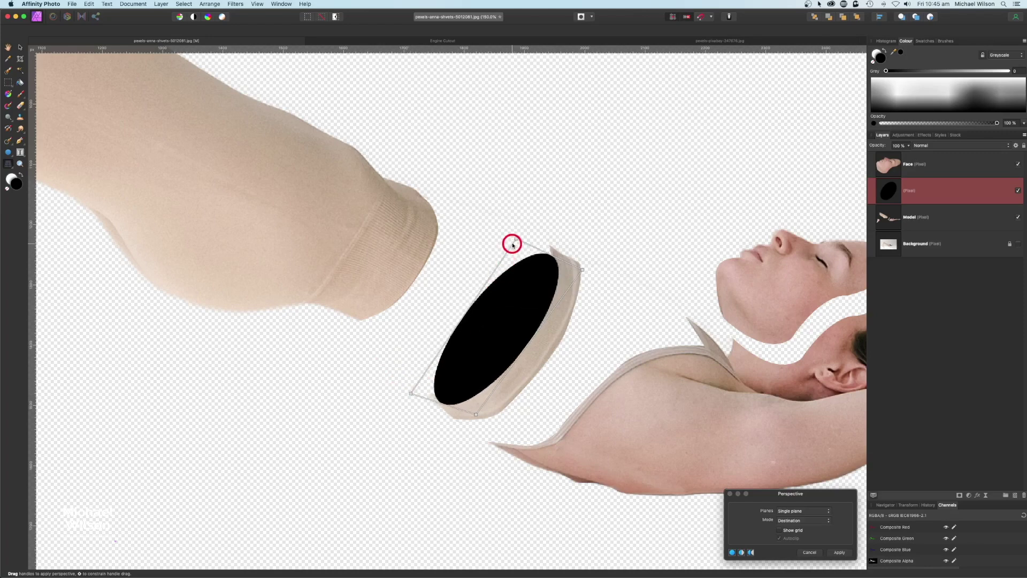
left_click_drag(515, 239, 524, 248)
left_click_drag(583, 268, 575, 244)
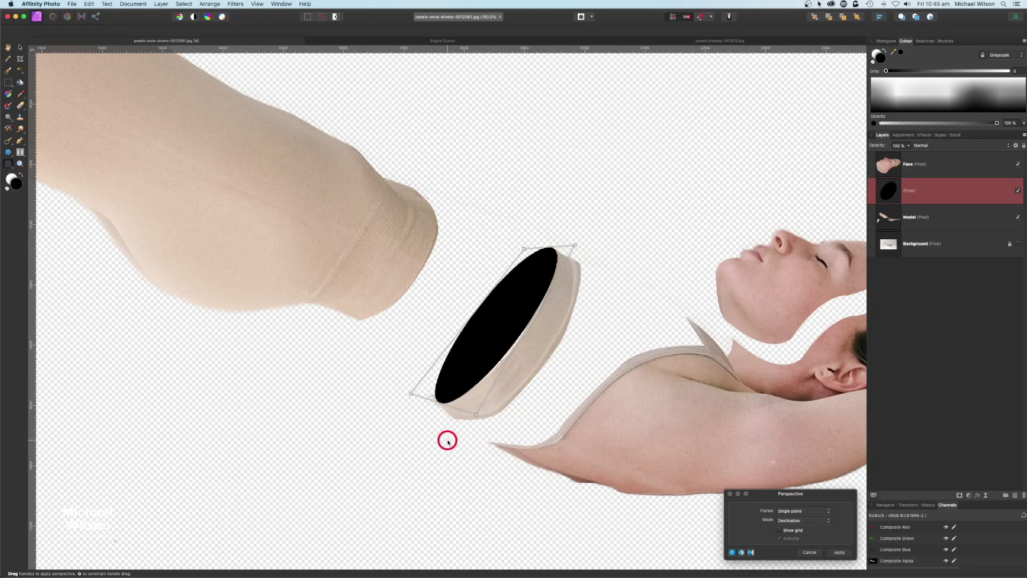
mouse_move(416, 397)
left_mouse_down()
mouse_move(406, 372)
mouse_move(399, 388)
left_mouse_up()
left_click(840, 553)
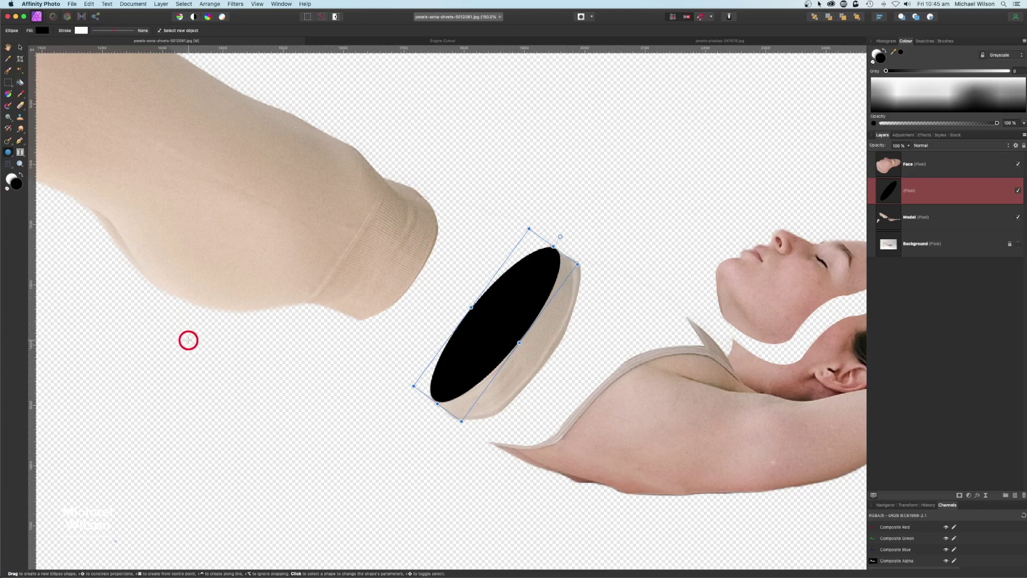
key("super+0")
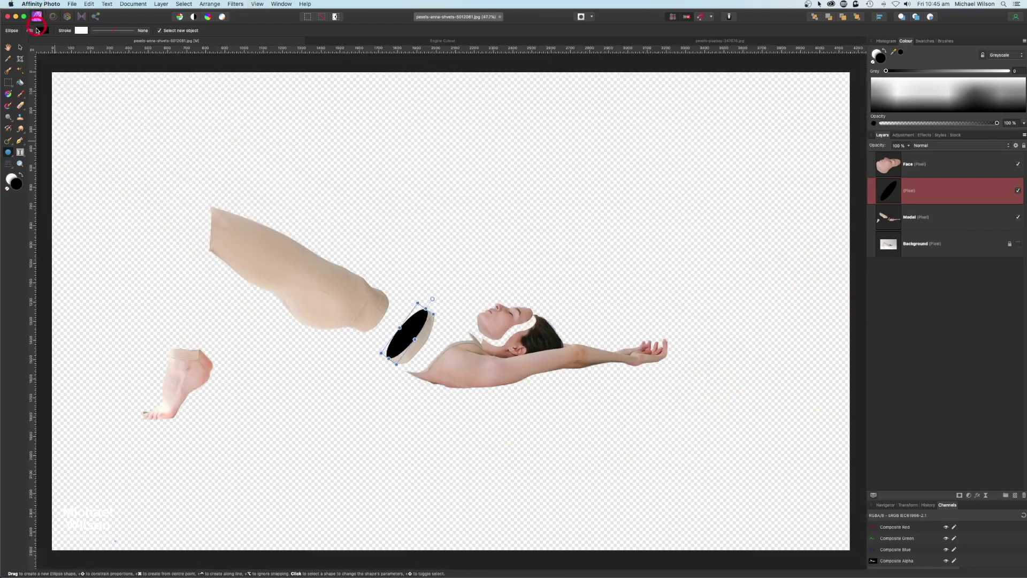
- Duplicate the black ellipse on the crop top's hem band and move the copy to the cut end of the thigh
left_click(20, 48)
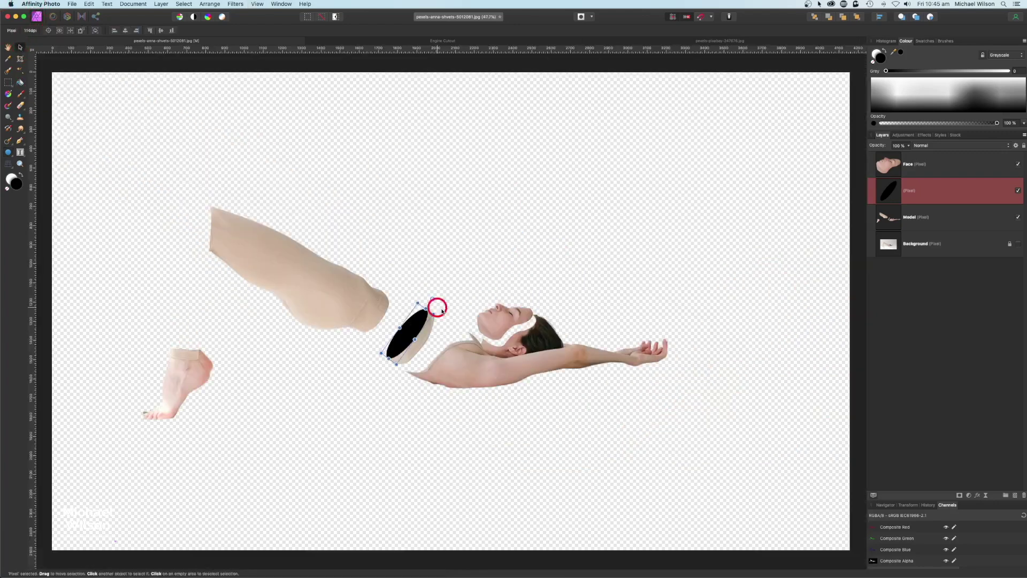
left_click(89, 74)
key("space")
left_click_drag(345, 343, 486, 360)
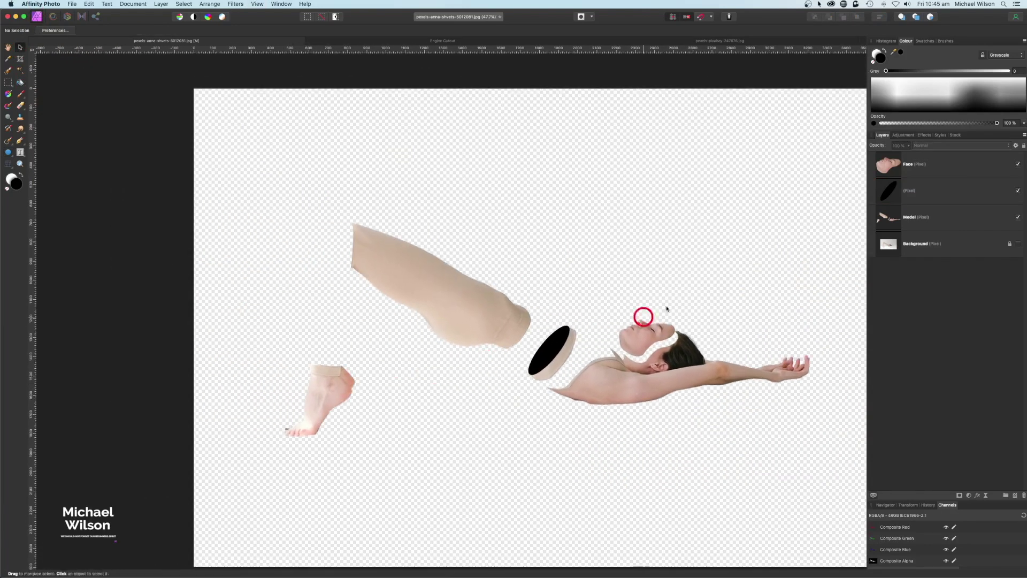
left_click(917, 197)
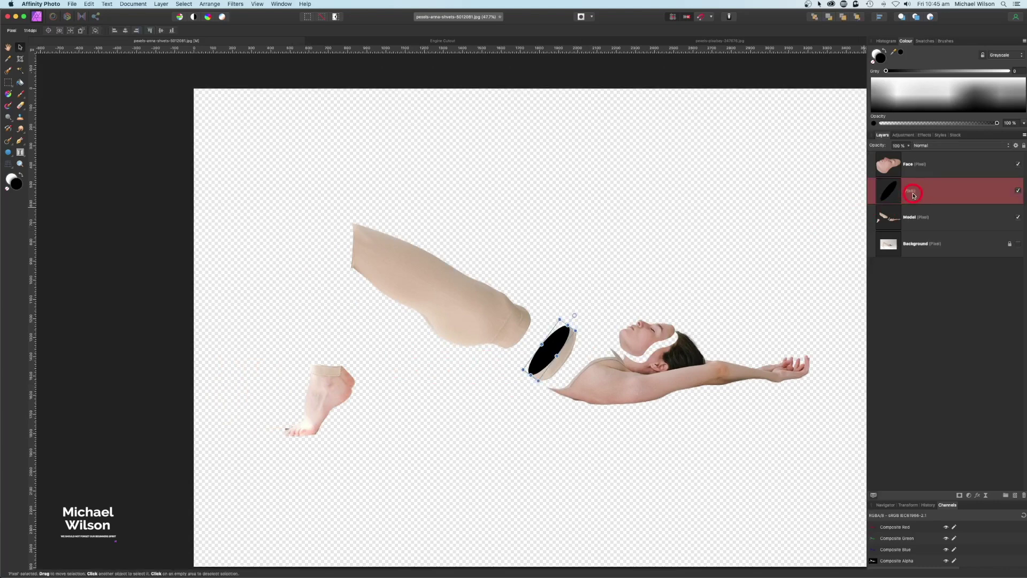
key("super+shift+n")
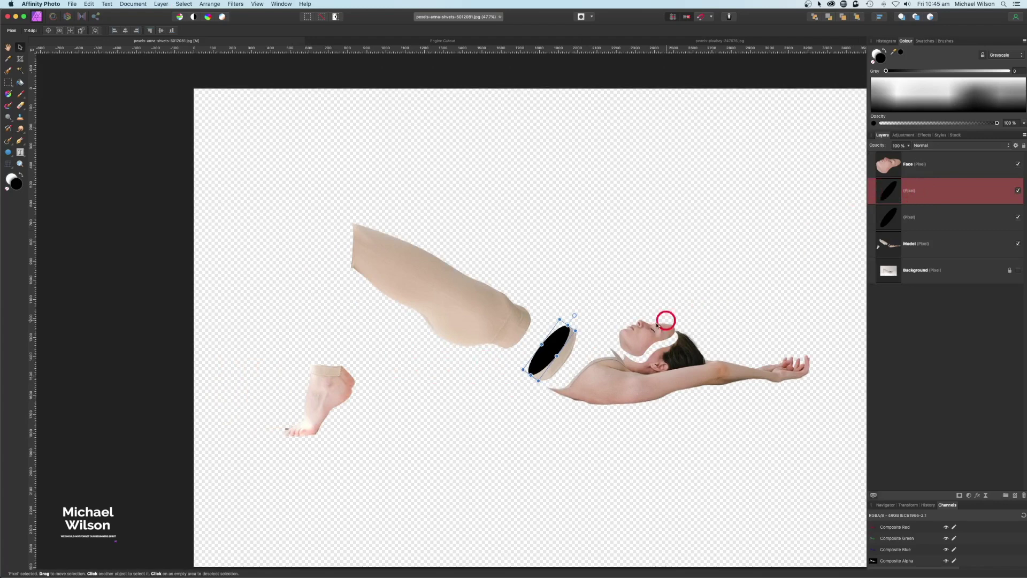
left_click_drag(556, 349, 346, 241)
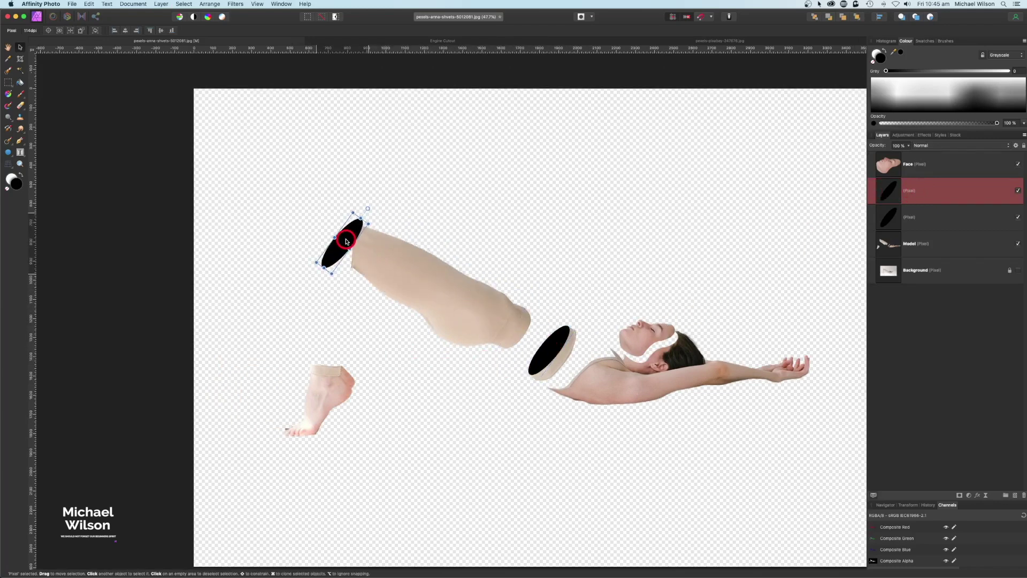
- Rotate the copied ellipse nearly upright and resize it to cover the thigh's cut opening
key("super+equal")
key("super+equal")
key("super+equal")
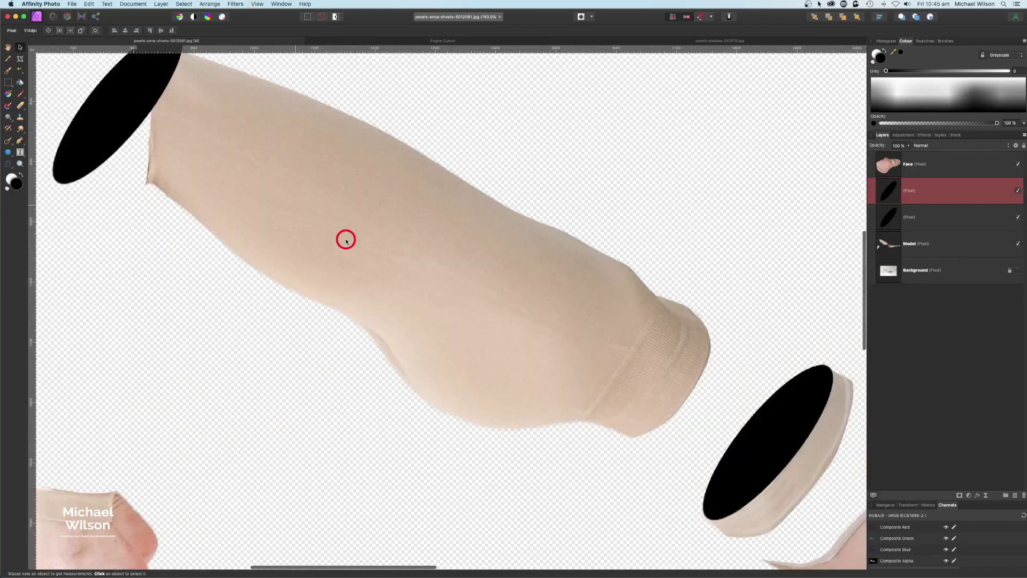
left_click_drag(296, 180, 511, 344)
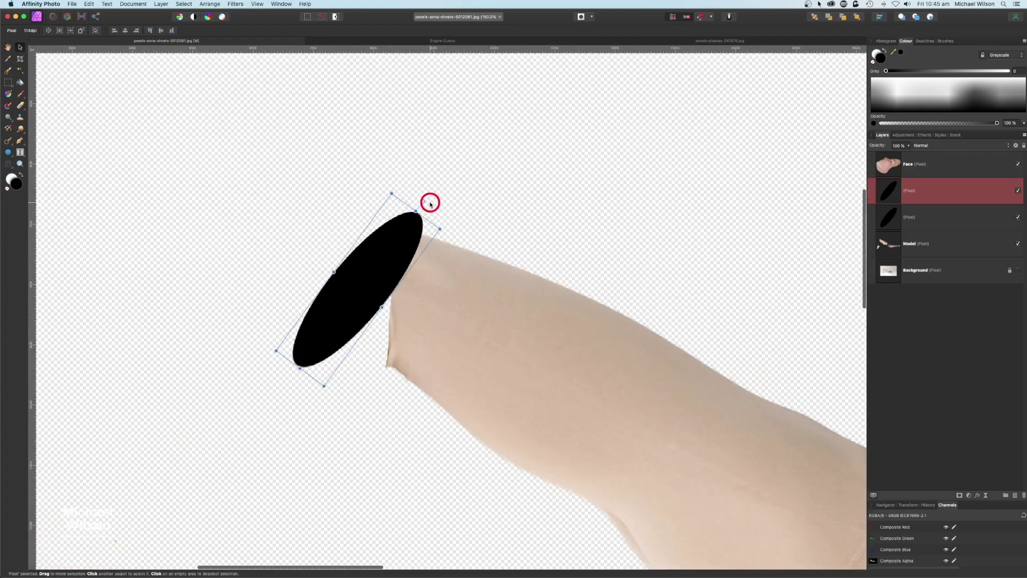
left_click_drag(424, 199, 394, 255)
mouse_move(384, 367)
left_mouse_down()
mouse_move(383, 351)
mouse_move(384, 369)
left_mouse_up()
left_click(8, 49)
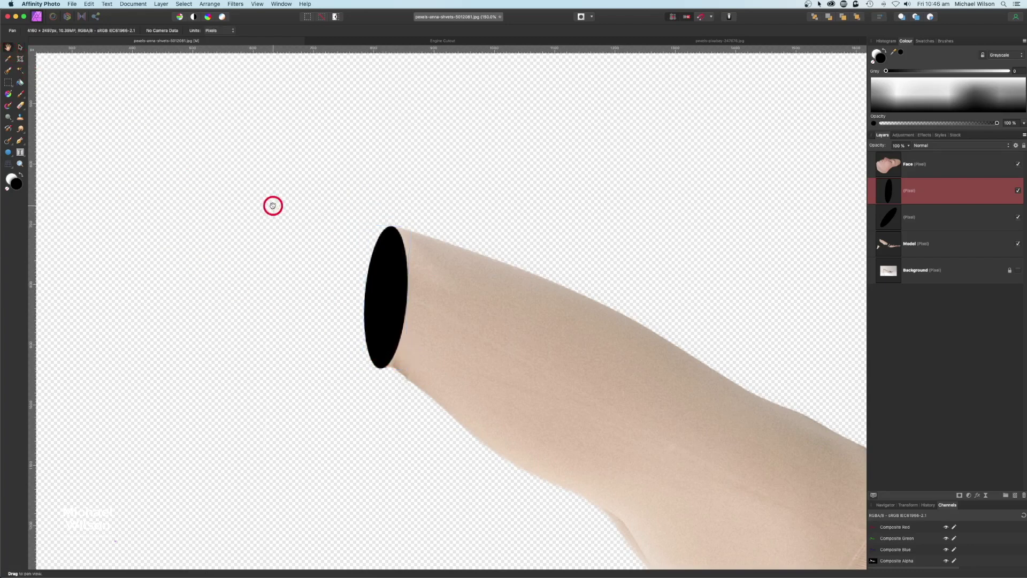
left_click(20, 48)
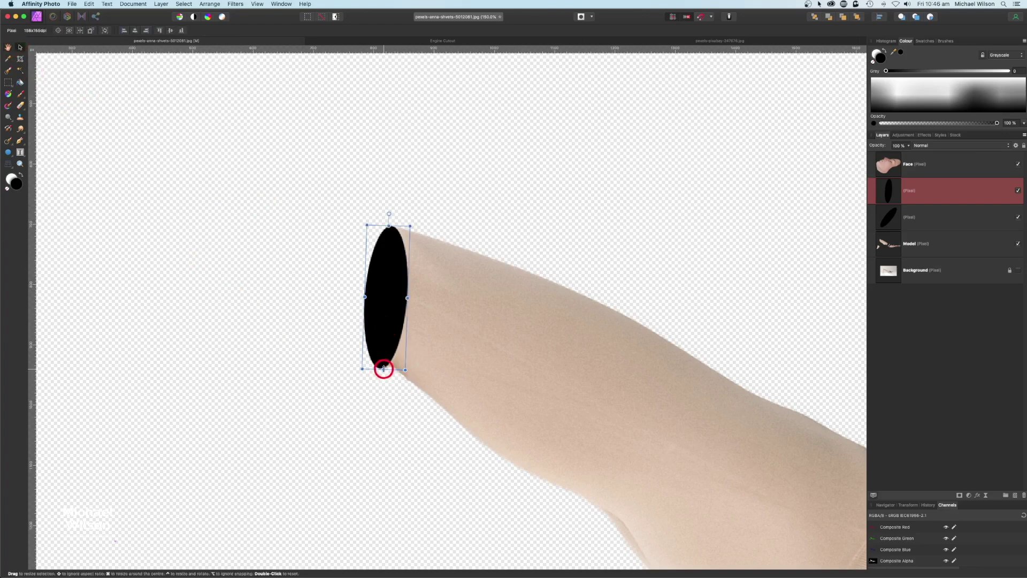
left_click_drag(386, 368, 384, 366)
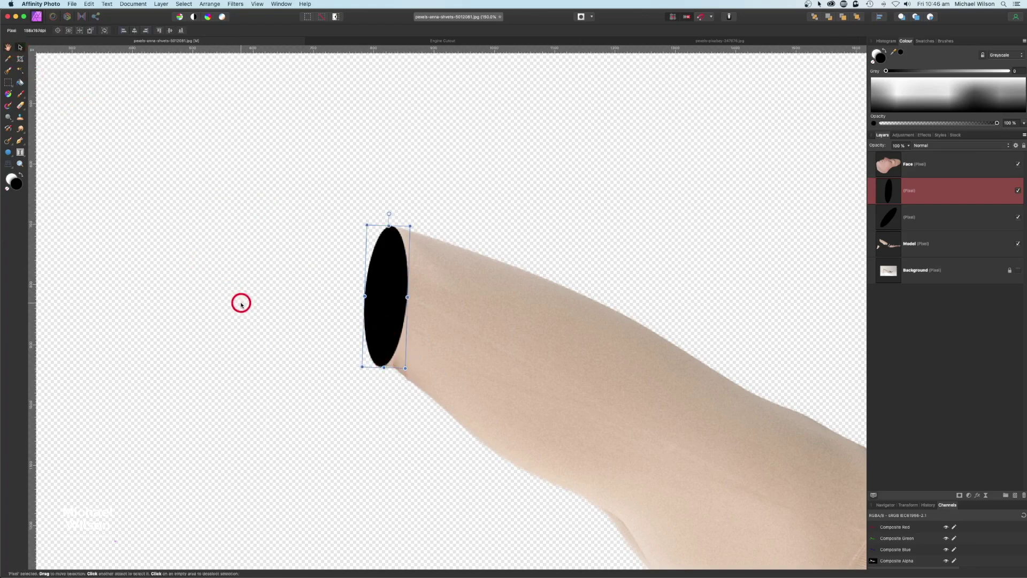
left_click(9, 47)
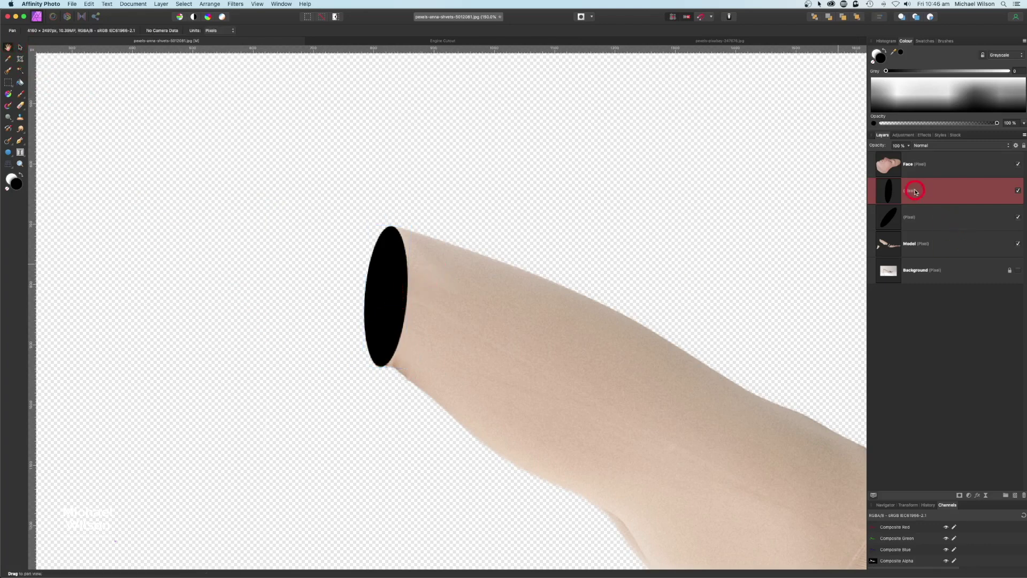
- Duplicate the hem band's ellipse again, then move and rotate the copy horizontally onto the top of the severed foot
left_click(915, 216)
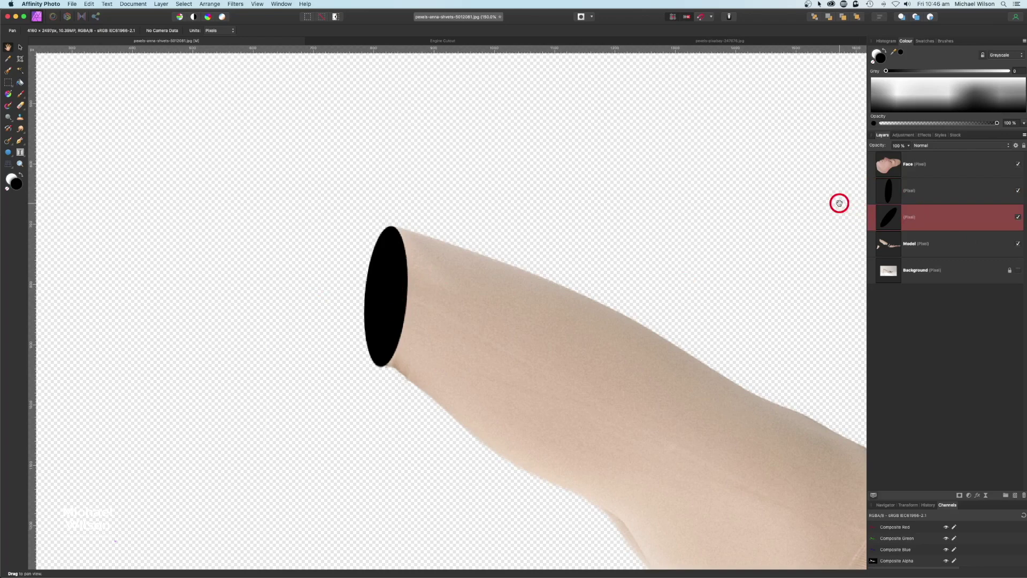
key("super+shift+n")
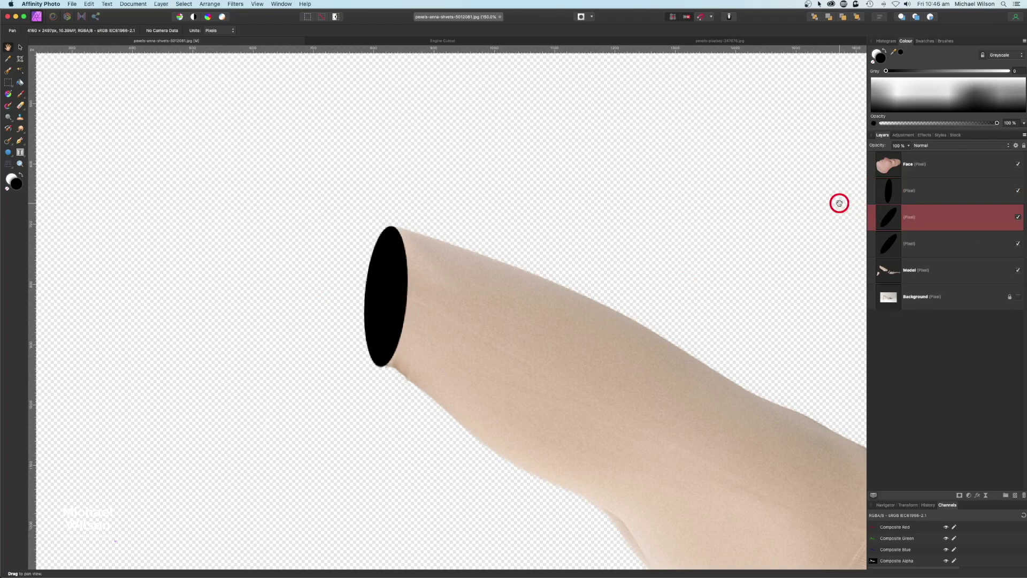
key("super+0")
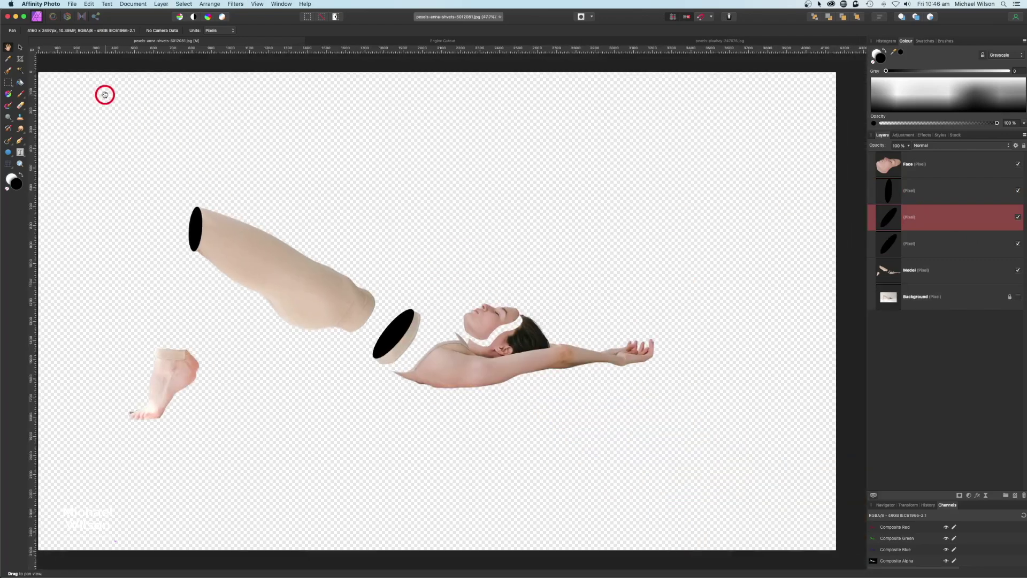
left_click(21, 50)
left_click_drag(413, 332, 178, 347)
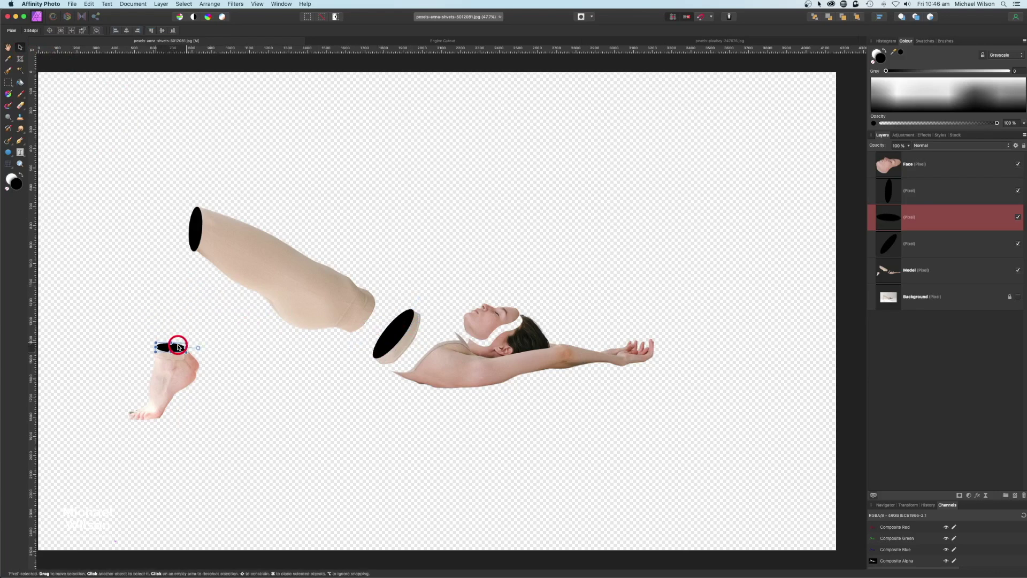
- Fine-tune the horizontal ellipse's width and position to cap the ankle cuff's opening, and deselect it
key("super+plus")
key("super+plus")
key("super+plus")
key("super+plus")
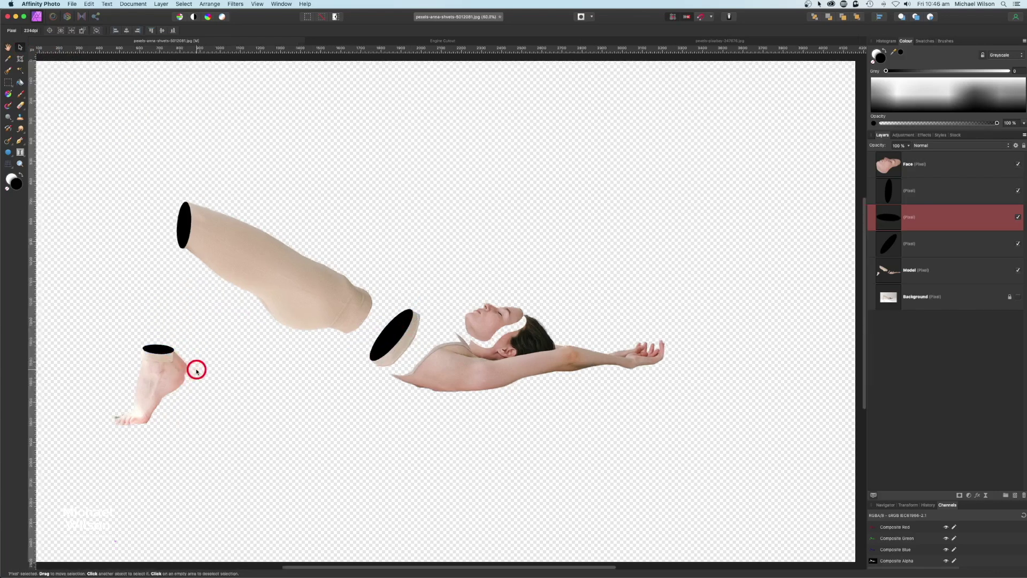
key("space")
left_click_drag(110, 394, 778, 329)
left_click(294, 349)
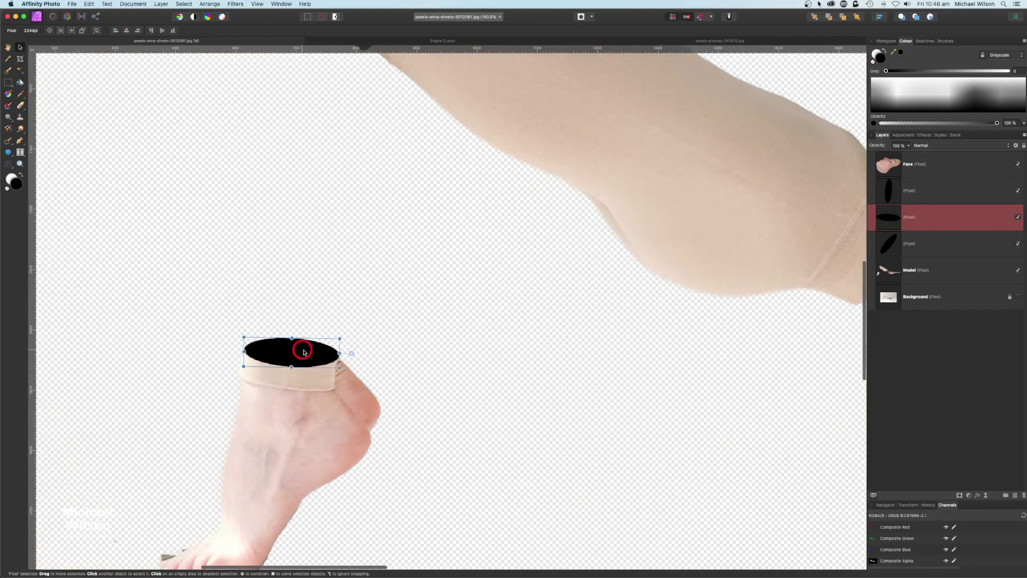
left_click_drag(339, 352, 339, 353)
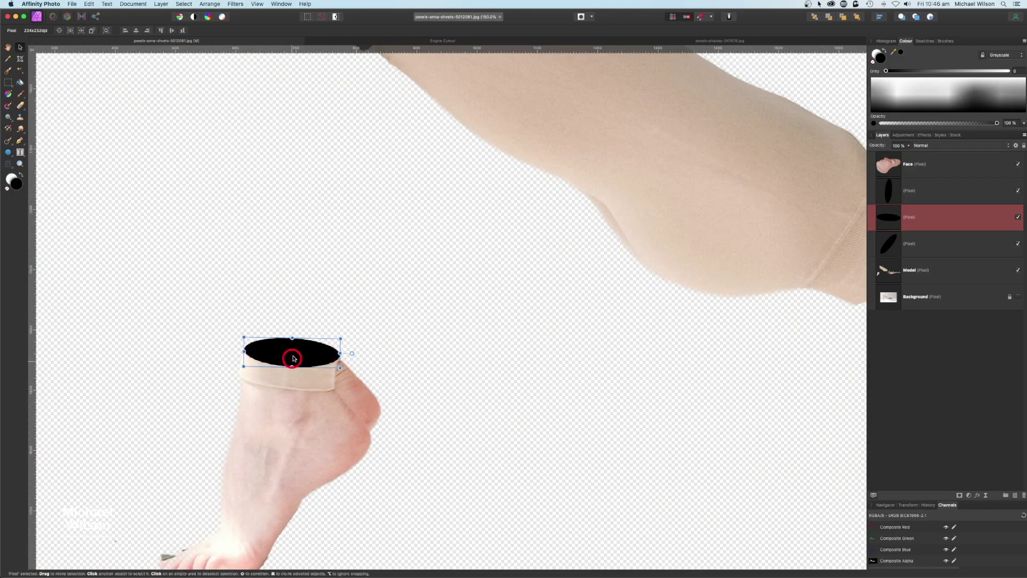
left_click(470, 319)
key("super+0")
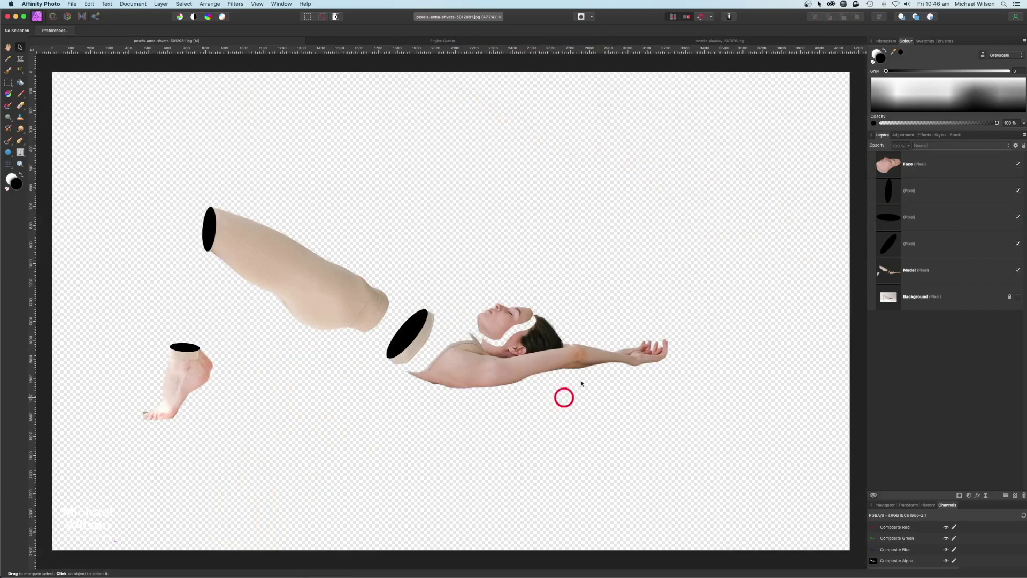
- Duplicate the thigh's ellipse, then move and tilt the copy over the lower end of the torso opening
left_click(917, 198)
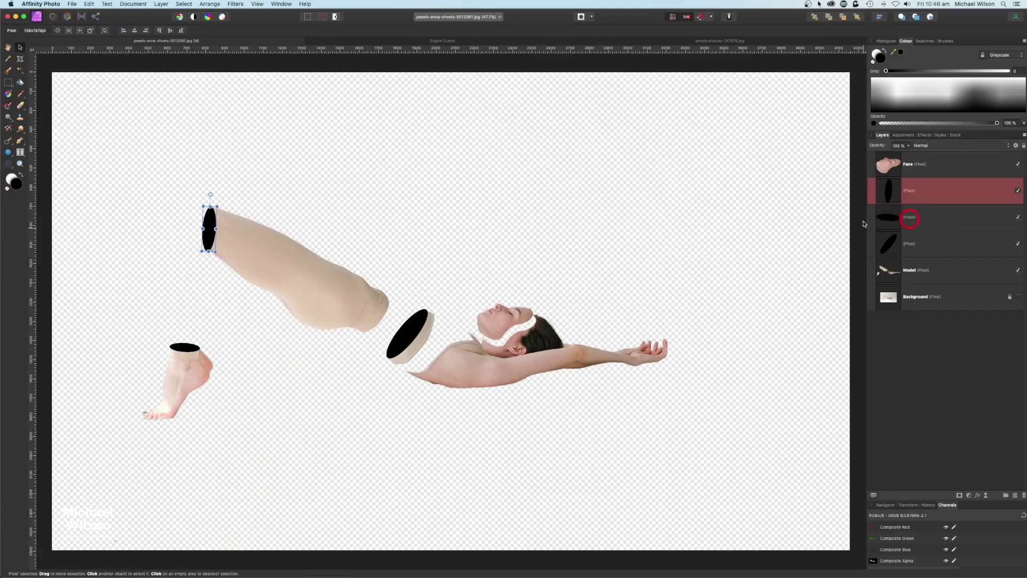
key("super+j")
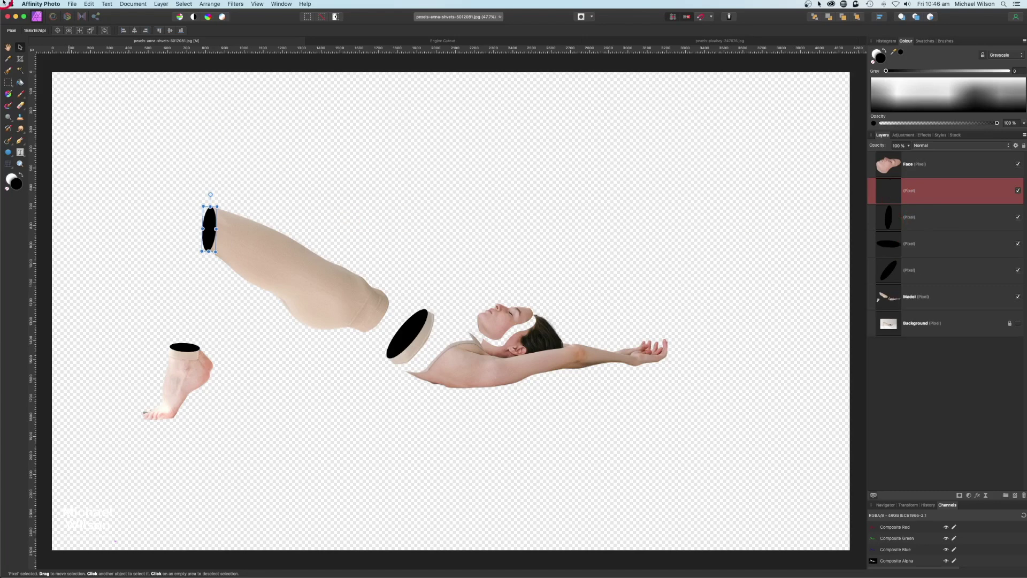
left_click_drag(208, 230, 449, 348)
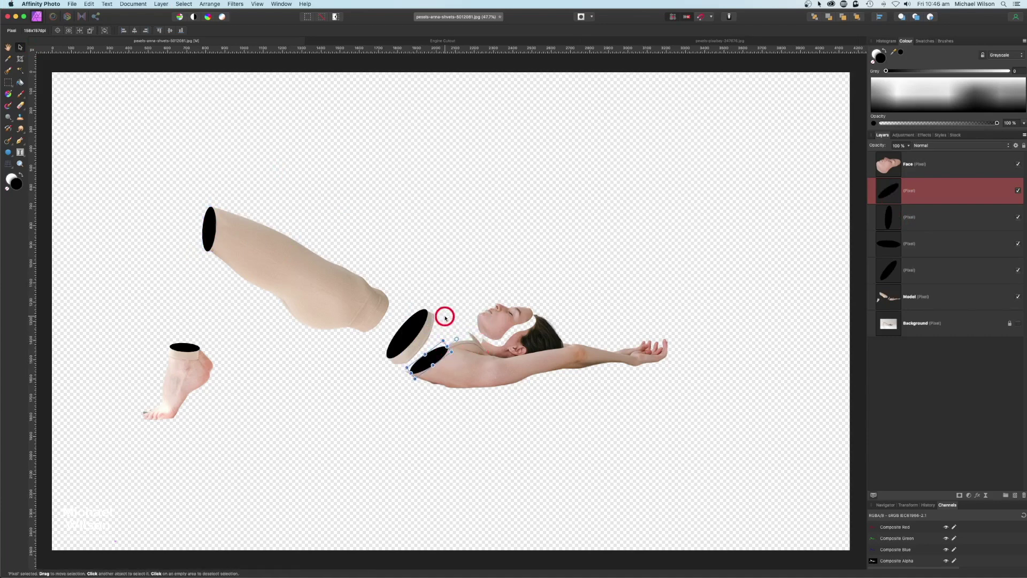
- Place the torso ellipse's layer beneath the Model layer and stretch the ellipse along the opening up to the neck
left_click_drag(919, 193, 916, 310)
mouse_move(451, 348)
left_mouse_down()
mouse_move(443, 339)
mouse_move(458, 340)
mouse_move(480, 319)
mouse_move(489, 327)
mouse_move(447, 362)
left_mouse_up()
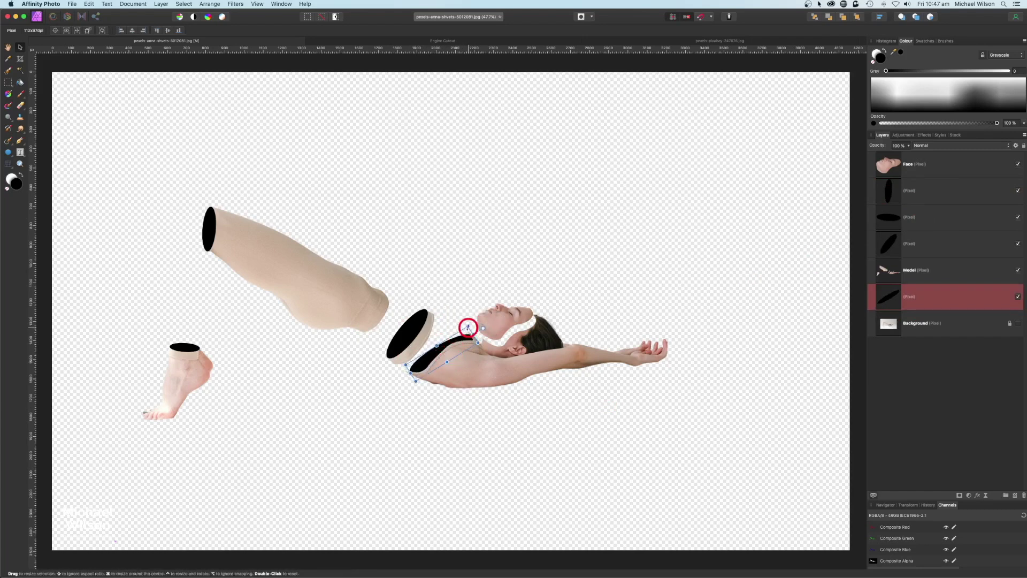
left_click_drag(469, 325, 468, 326)
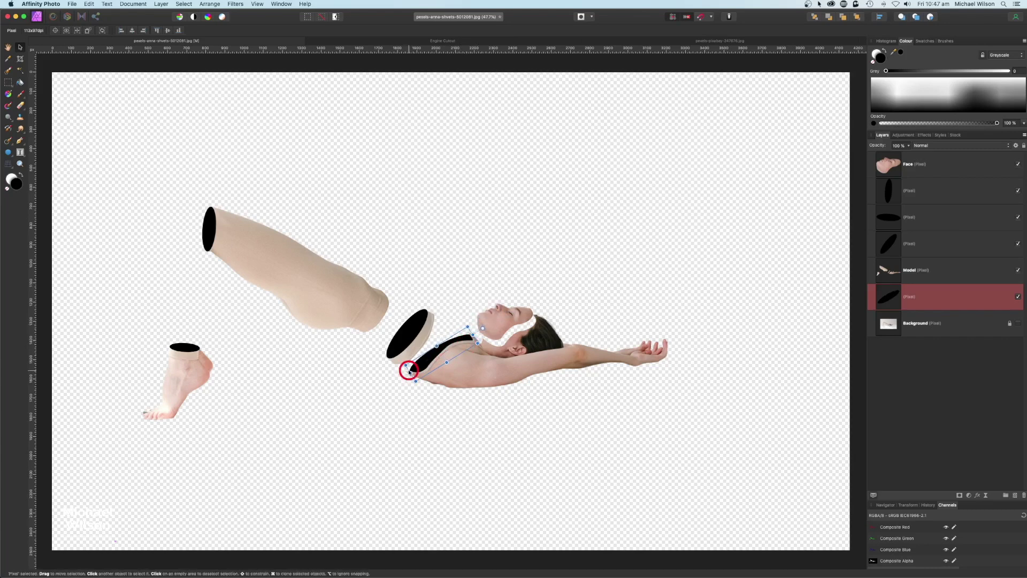
- Distort the neck end of the torso ellipse with Mesh Warp so it fills the opening towards the collar
key("super+equal")
key("super+equal")
key("super+equal")
key("super+equal")
key("space")
left_click_drag(486, 381, 459, 275)
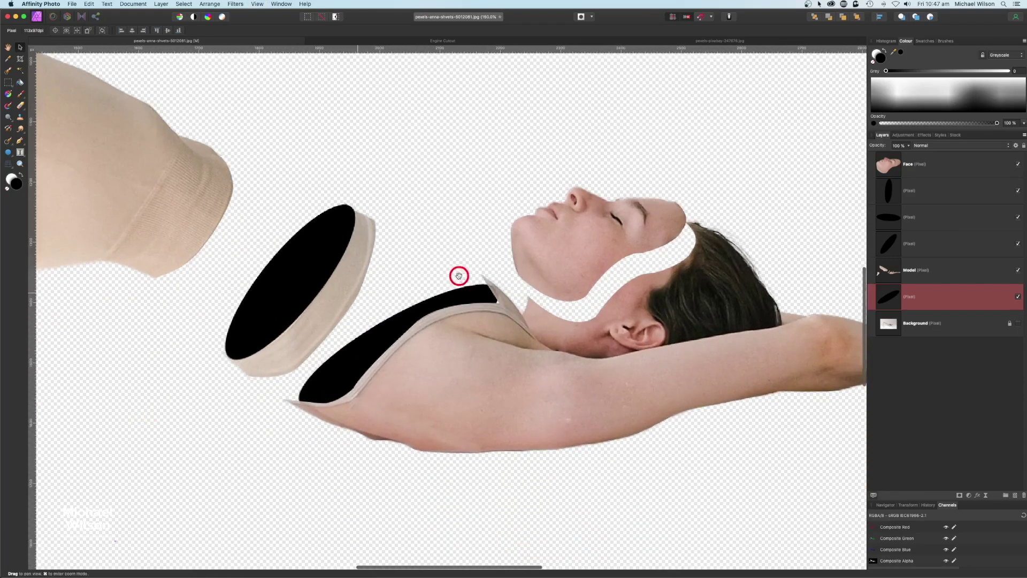
left_click(12, 170)
left_click(46, 170)
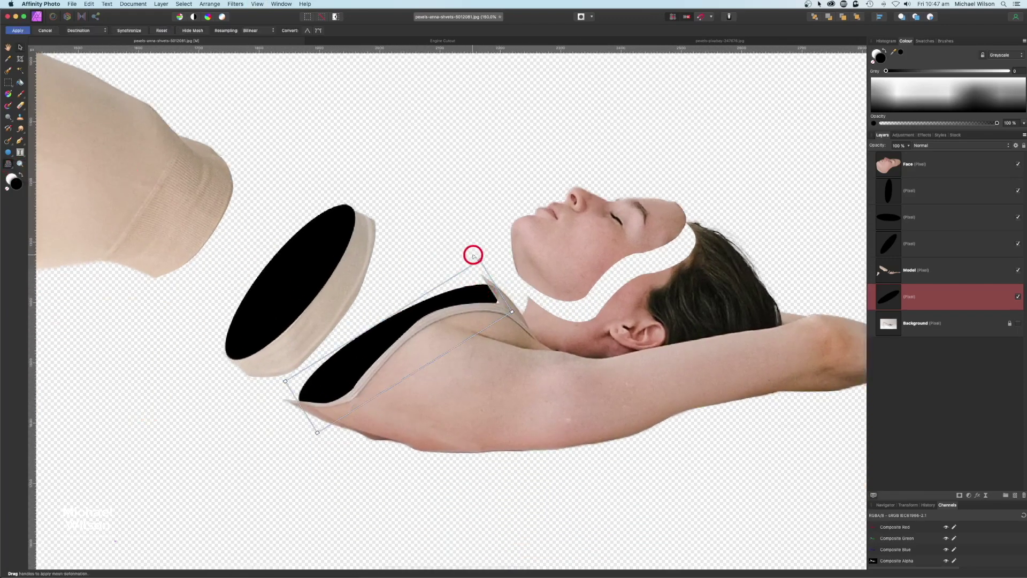
left_click_drag(478, 259, 477, 250)
left_click_drag(501, 294, 501, 299)
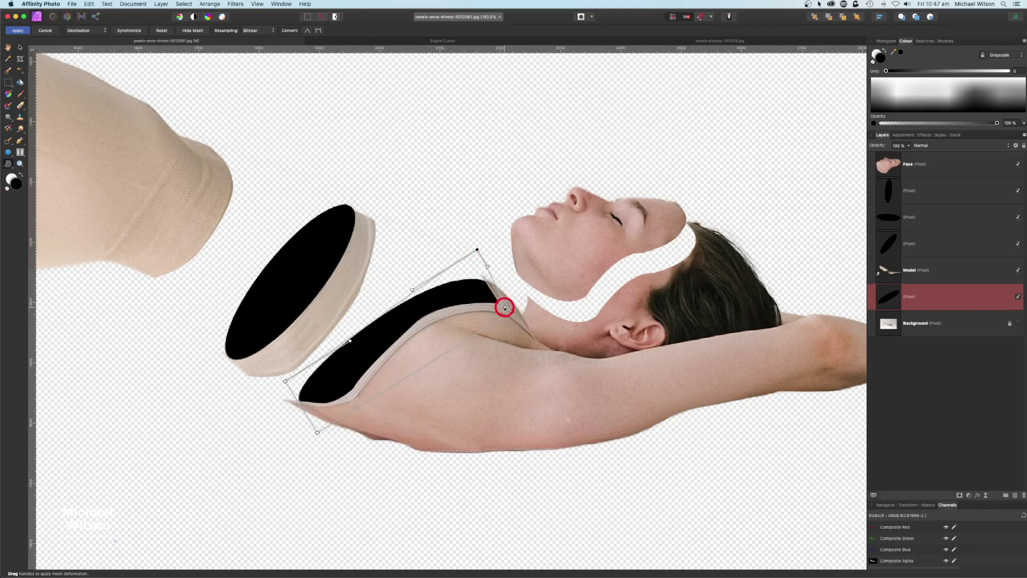
left_click_drag(488, 267, 484, 260)
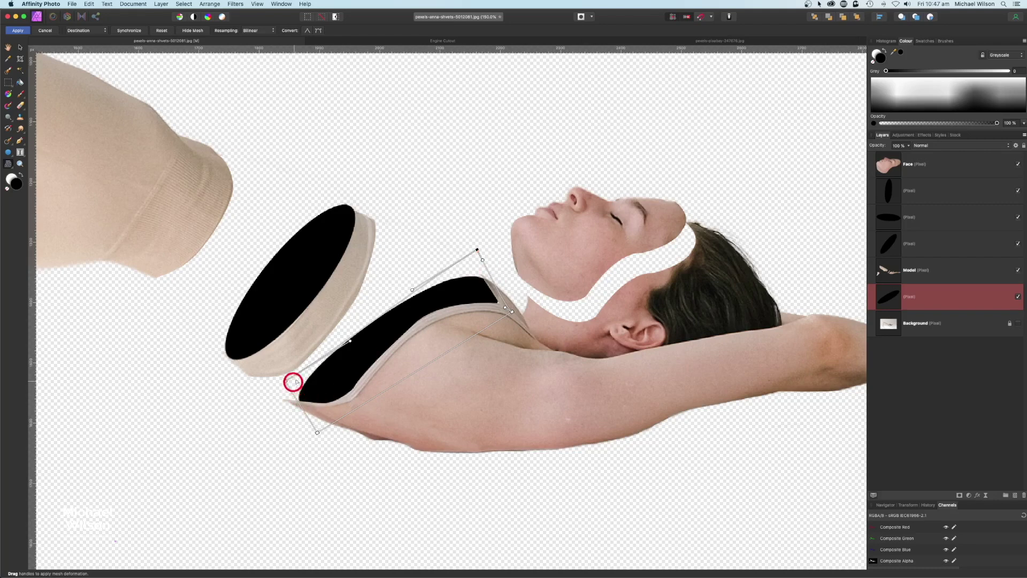
- Warp the torso ellipse's lower end outward to the tip of the torso cut and apply the mesh warp
left_click_drag(350, 341, 332, 347)
left_click_drag(294, 397, 281, 395)
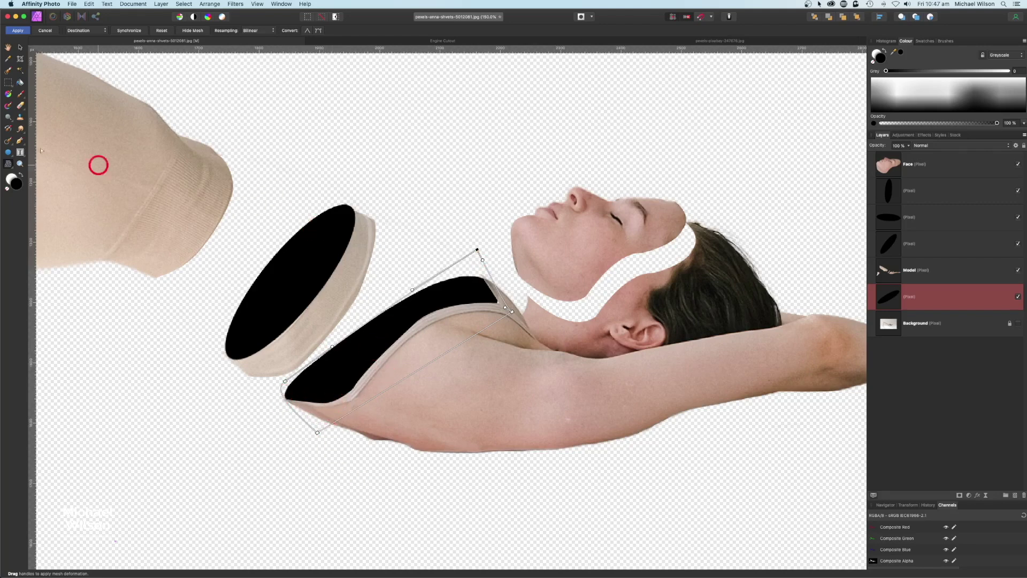
left_click(17, 31)
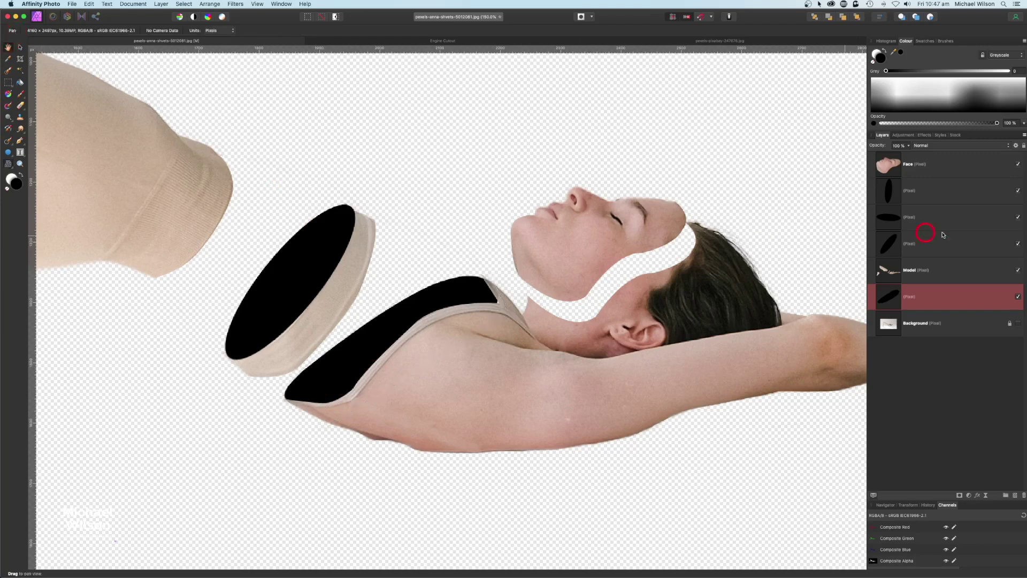
- Bend the outer edge of the hem band's black ellipse slightly inward with Mesh Warp and apply it
left_click(919, 221)
left_click(23, 48)
left_click(293, 257)
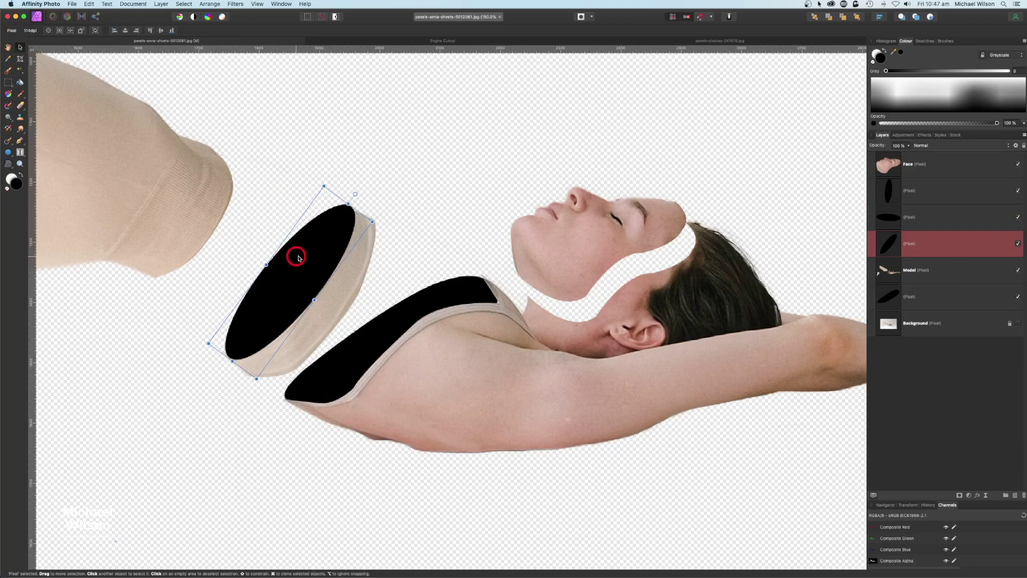
left_click(8, 166)
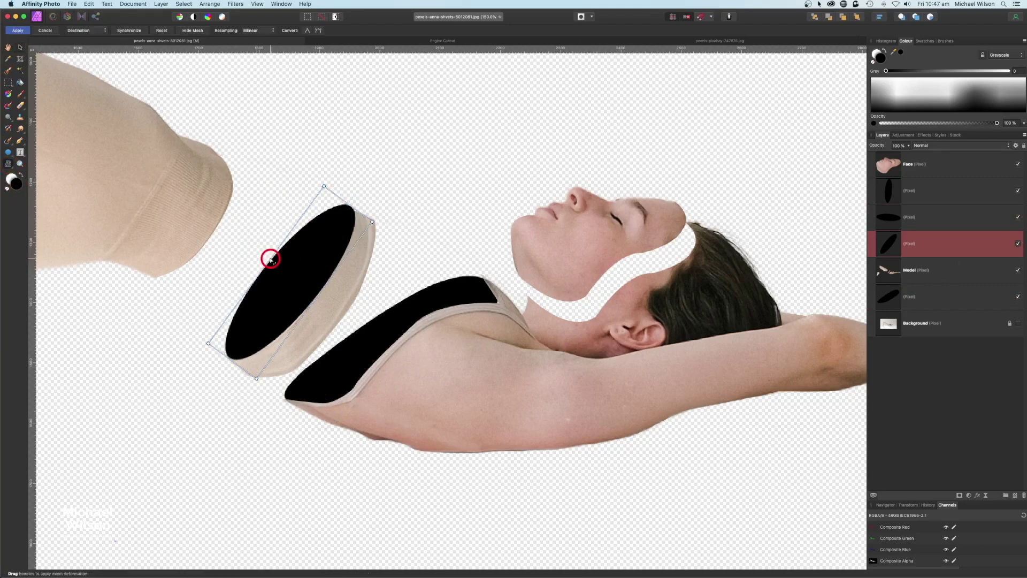
left_click_drag(272, 260, 280, 265)
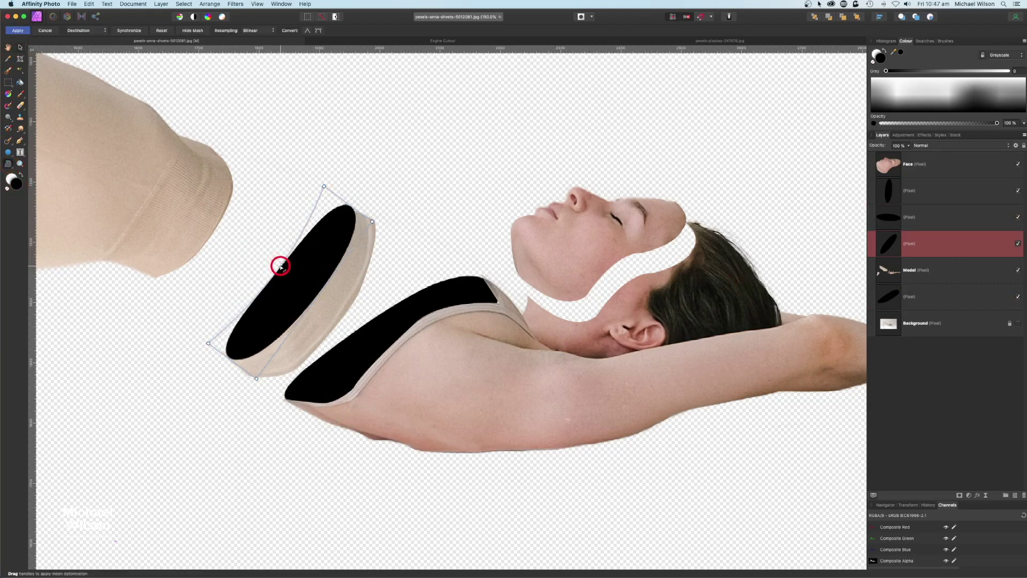
left_click(19, 31)
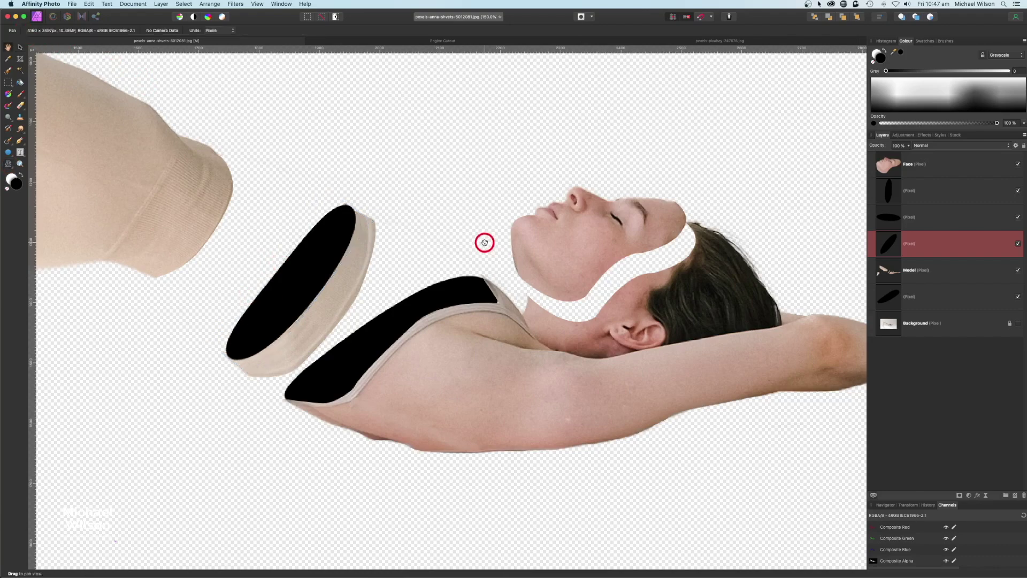
key("super+0")
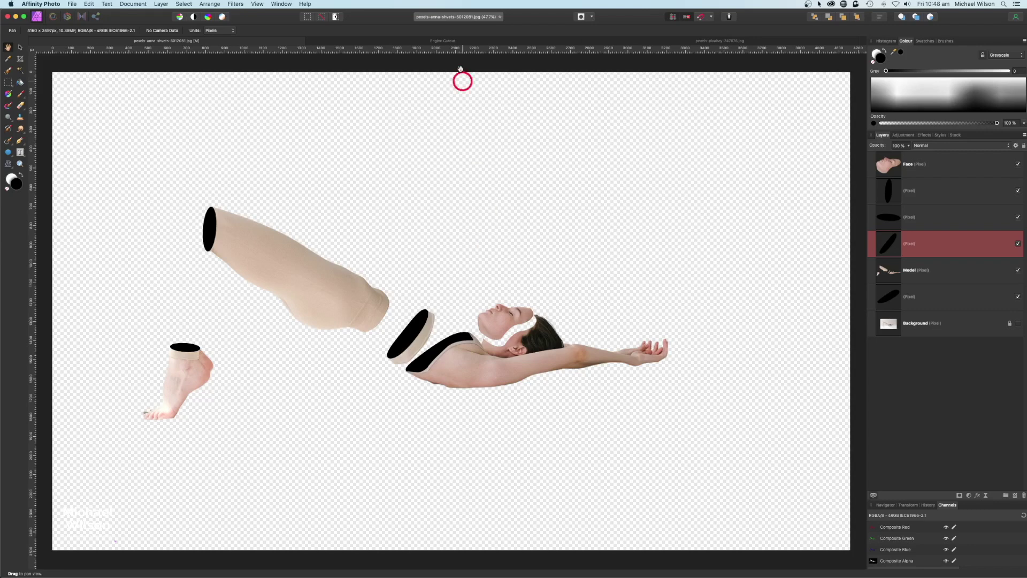
- Copy the engine from the Engine Cutout document and paste it above the Face layer in the model document
left_click(436, 42)
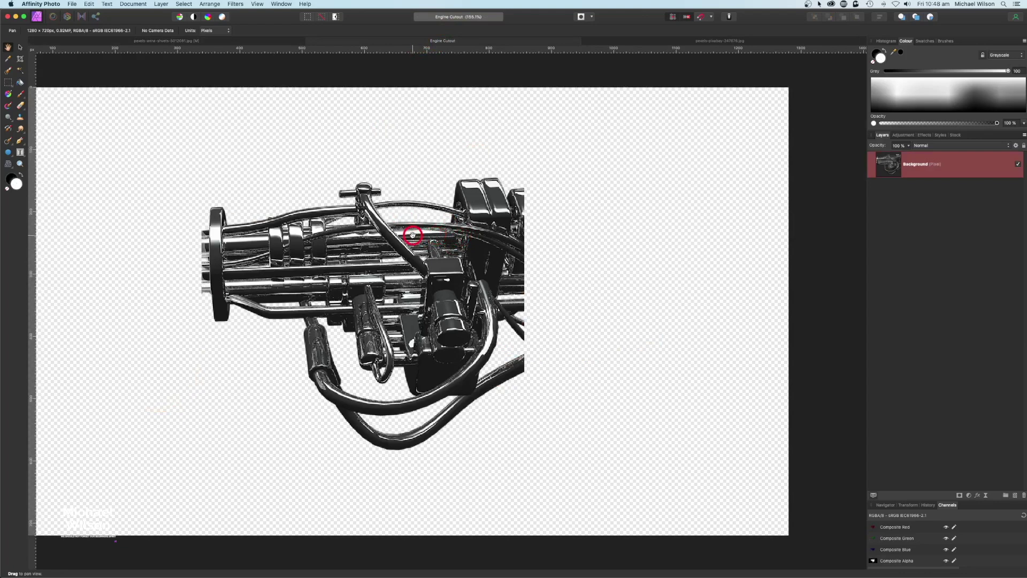
left_click(101, 42)
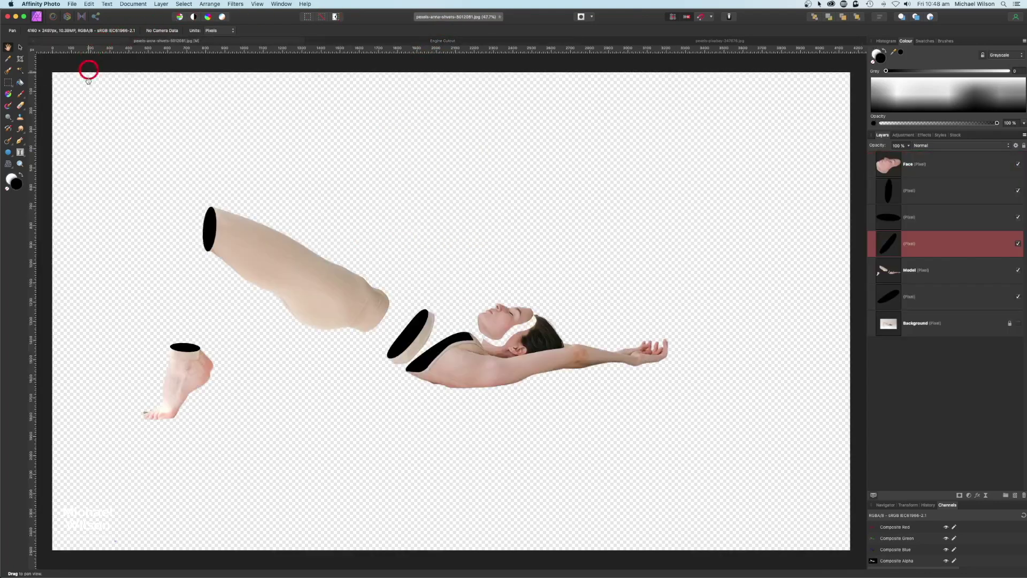
left_click(933, 166)
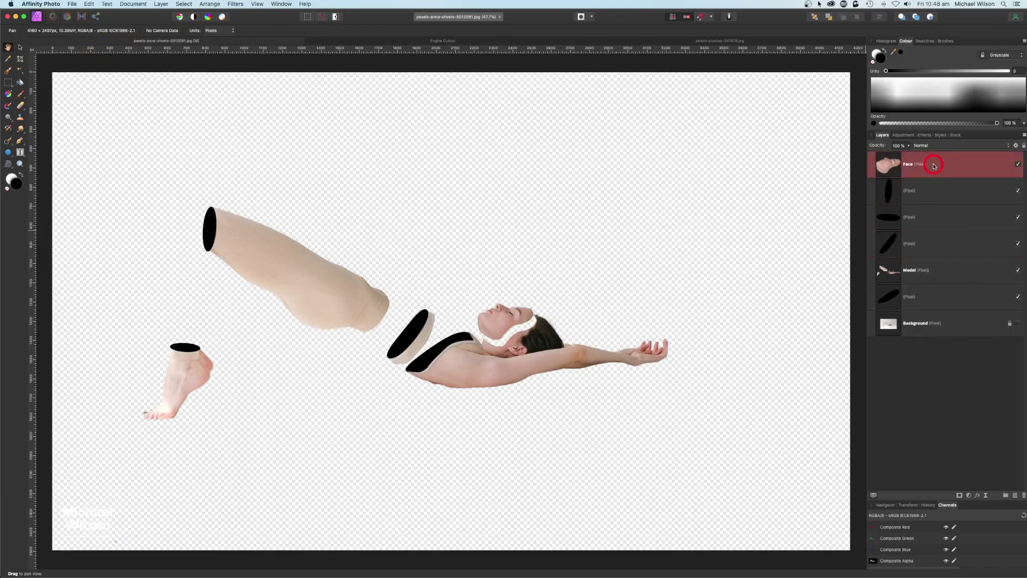
key("super+v")
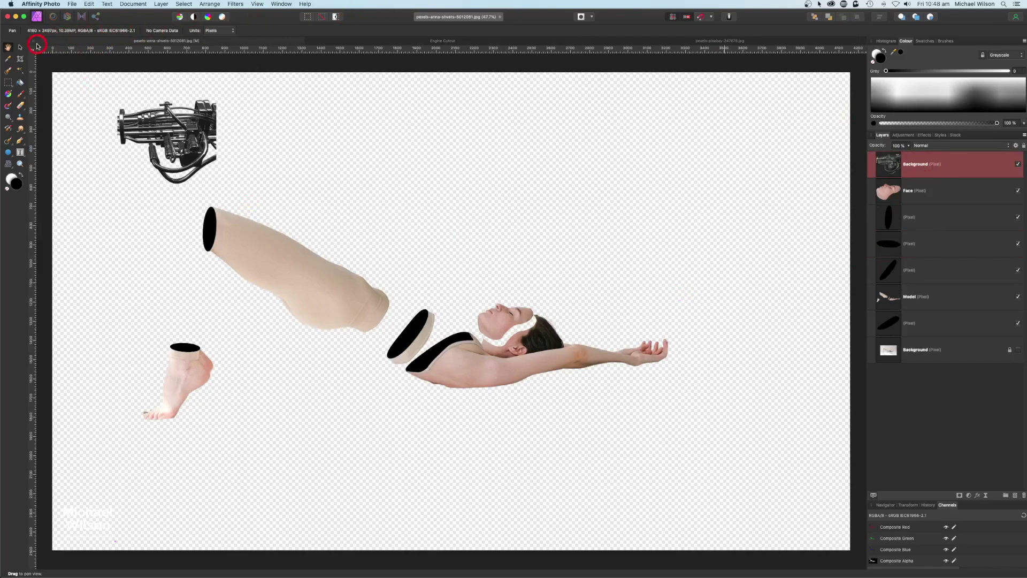
- Rotate the engine into the waist gap and stack it beneath the Model layer, with the hem band's black ellipse directly beneath it
left_click(17, 48)
left_click_drag(177, 110, 412, 211)
left_click_drag(428, 267, 401, 332)
left_click_drag(925, 167, 919, 300)
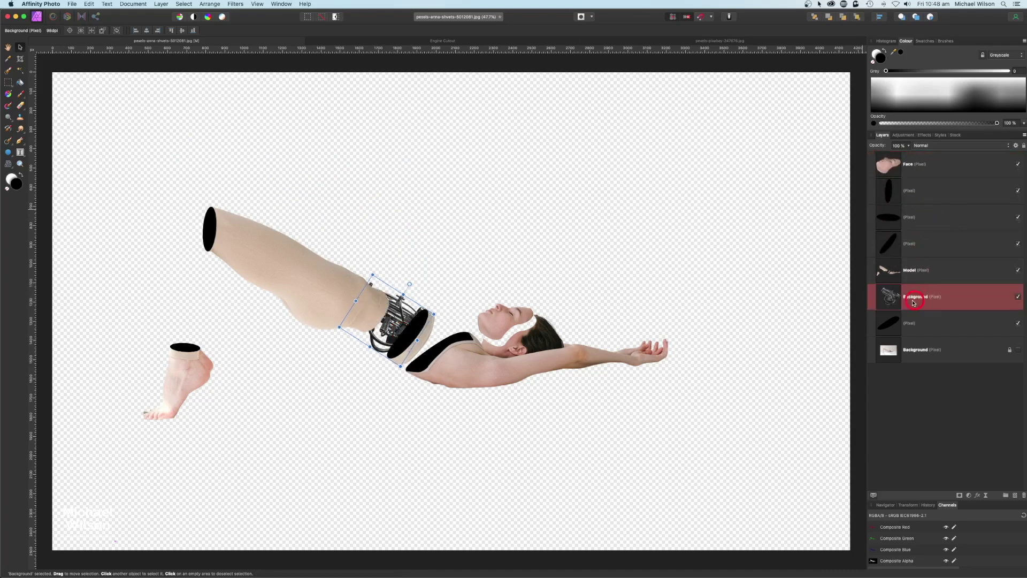
left_click(886, 243)
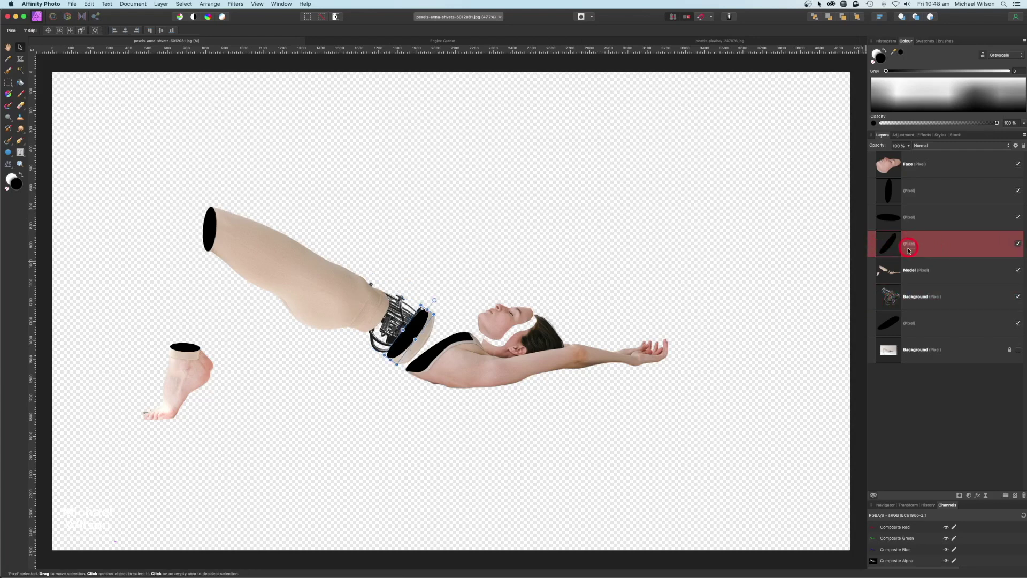
left_click_drag(922, 253, 915, 296)
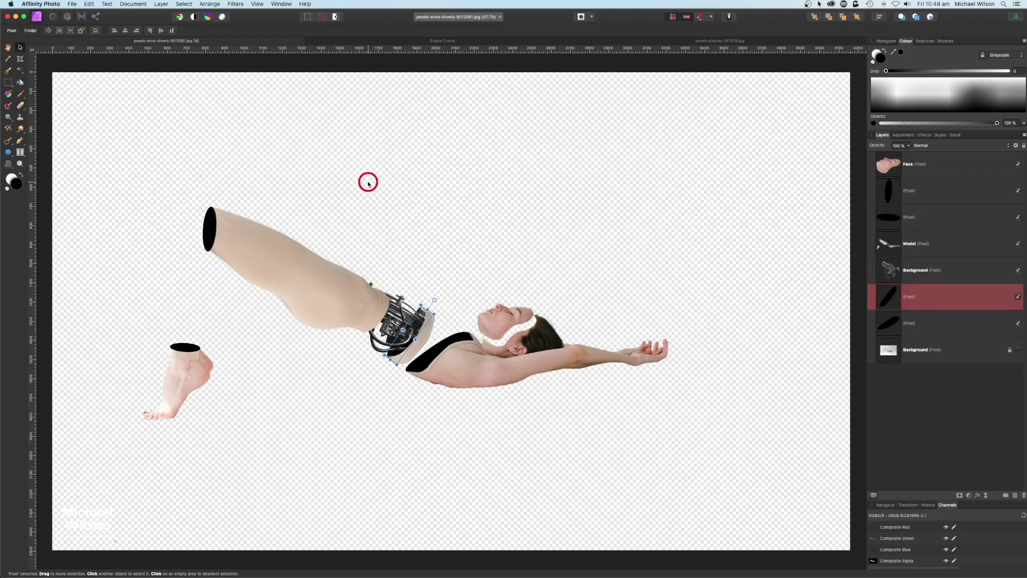
- Scale the waist engine down slightly so its end fits inside the hem band's opening
key("super+equal")
key("super+equal")
key("super+equal")
key("super+equal")
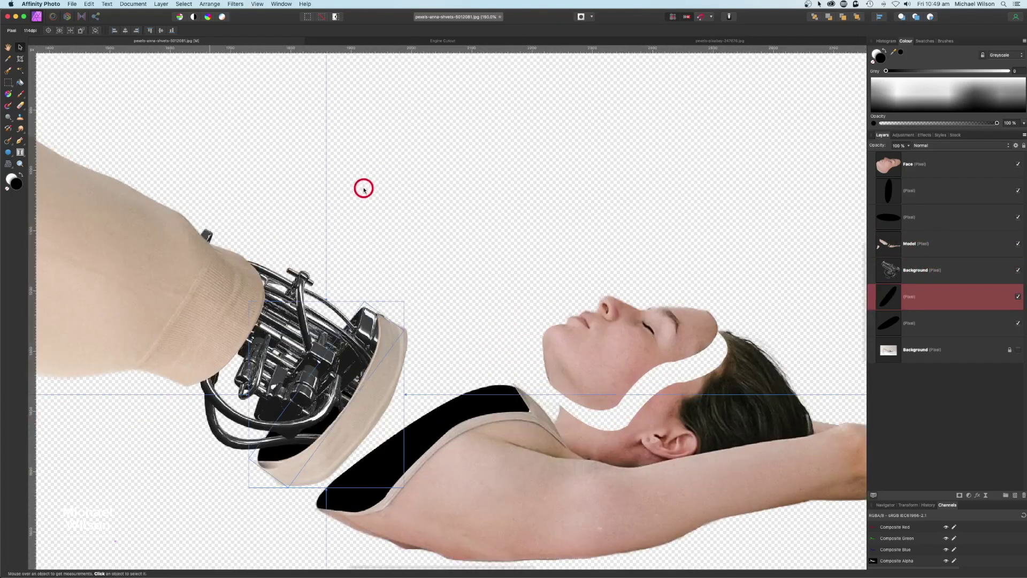
left_click(364, 188)
left_click_drag(411, 213, 589, 114)
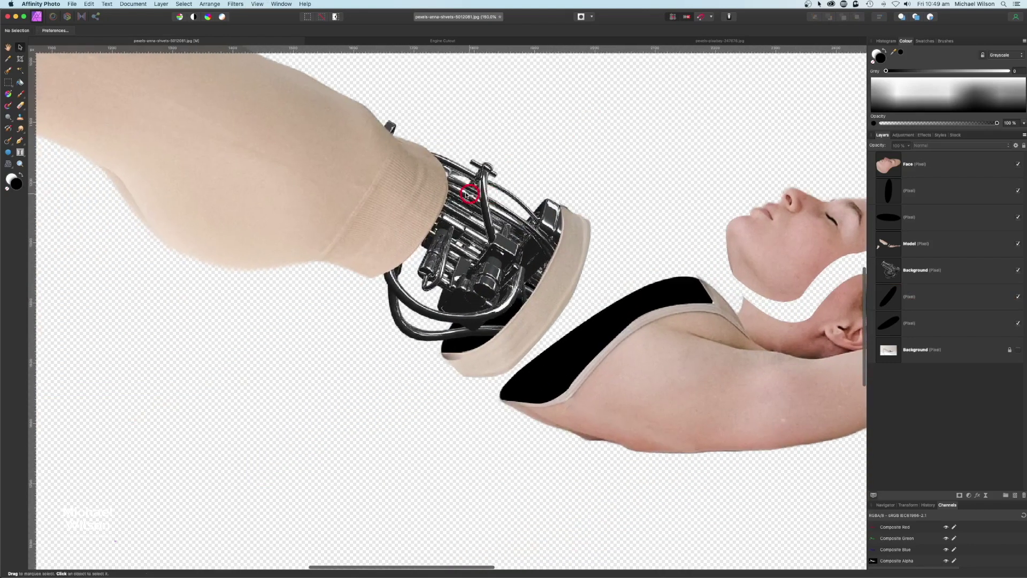
left_click(890, 269)
left_click_drag(399, 99, 416, 122)
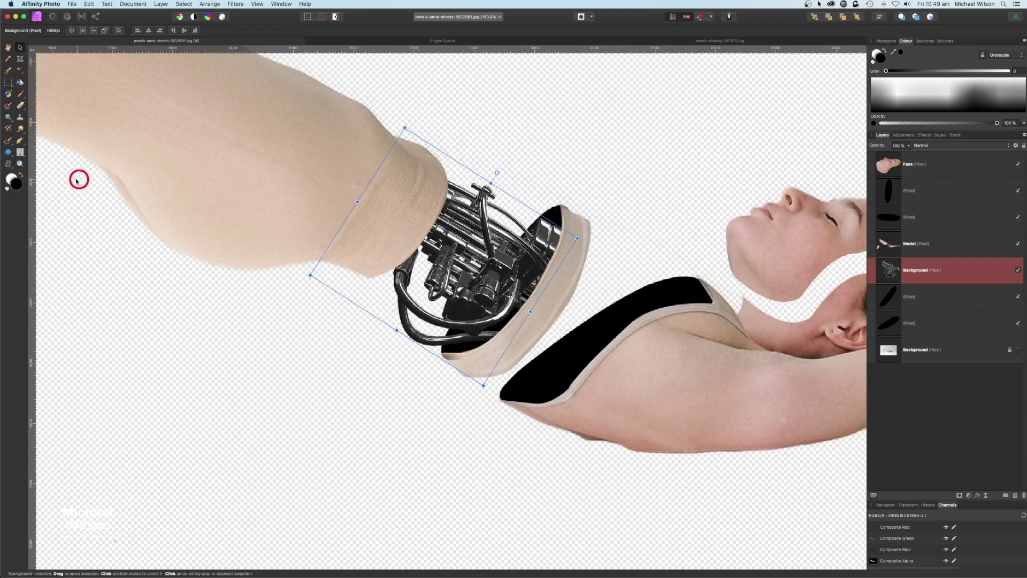
- Bulge the waist engine's upper and lower edges outward with Mesh Warp and stretch its end towards the hem band
left_click(9, 166)
left_click_drag(542, 217, 560, 205)
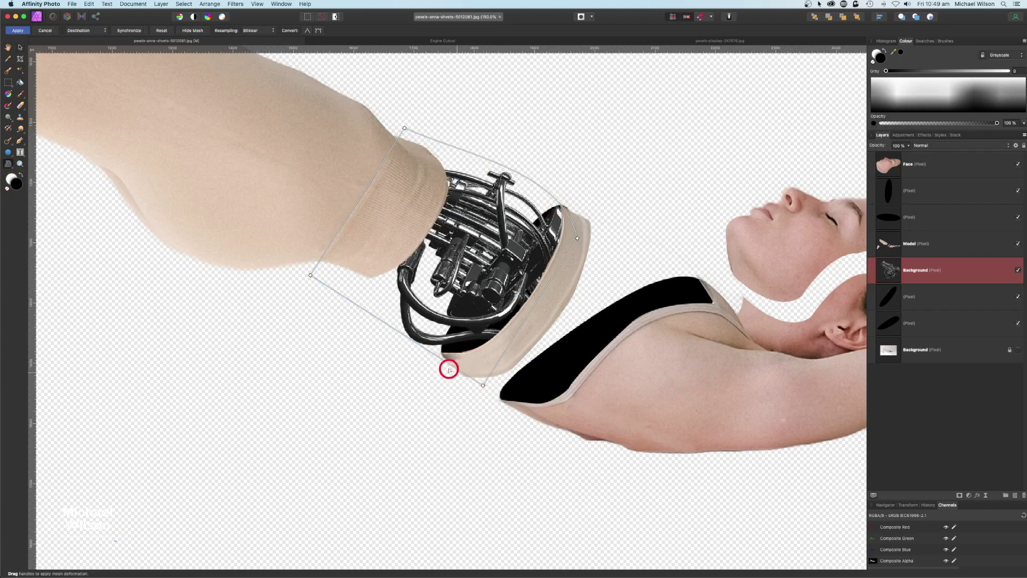
left_click_drag(373, 314, 369, 326)
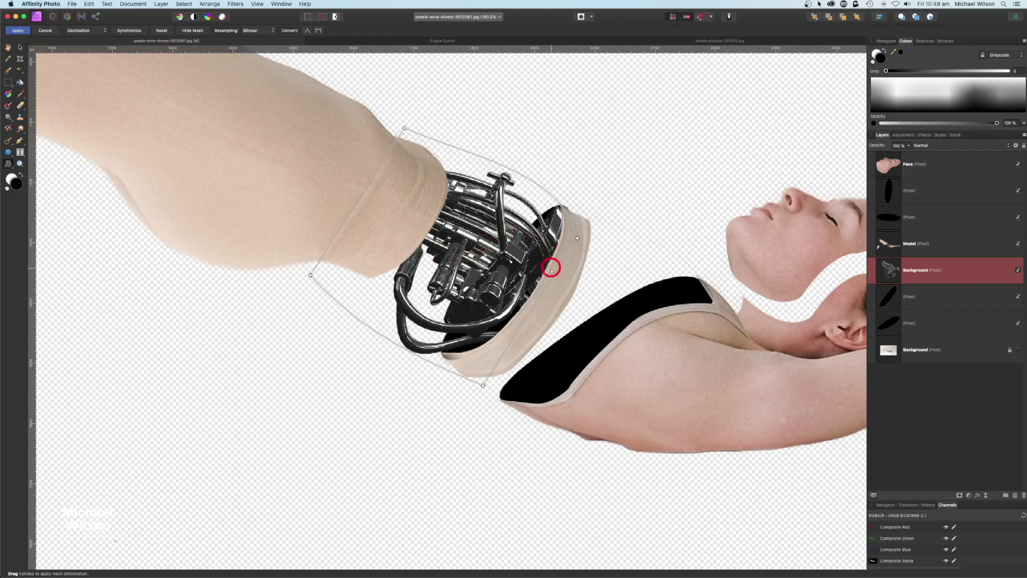
left_click_drag(553, 280, 560, 282)
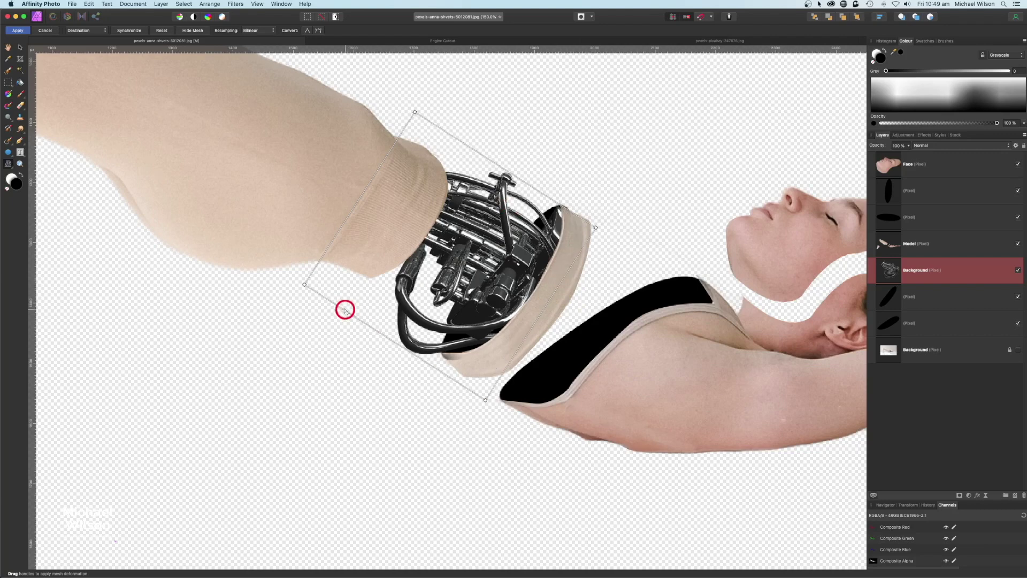
- Pull the engine's lower hoses and upper edge outward next to the waistband, and apply the mesh warp
left_click_drag(345, 310, 319, 300)
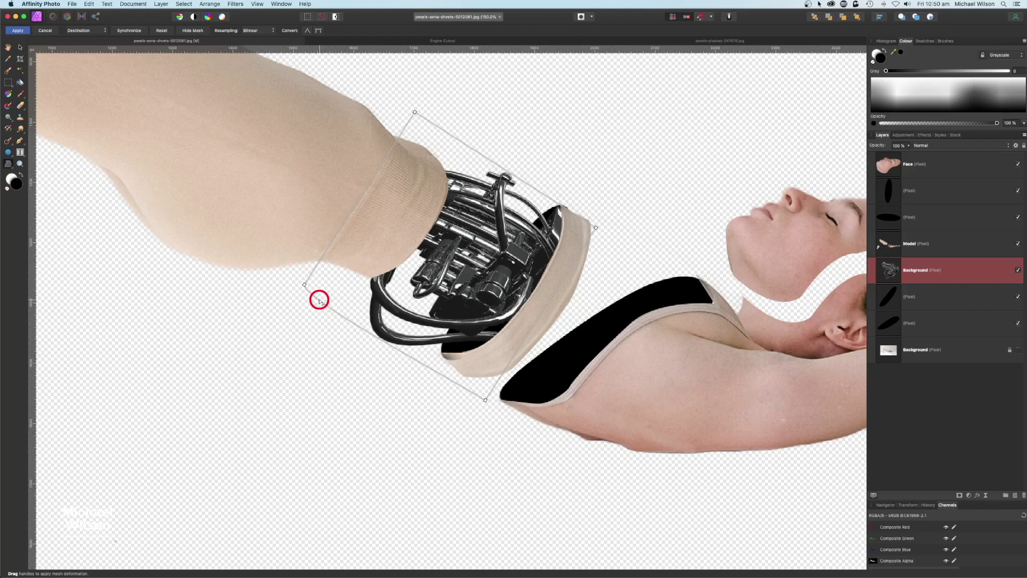
left_click_drag(458, 143, 448, 116)
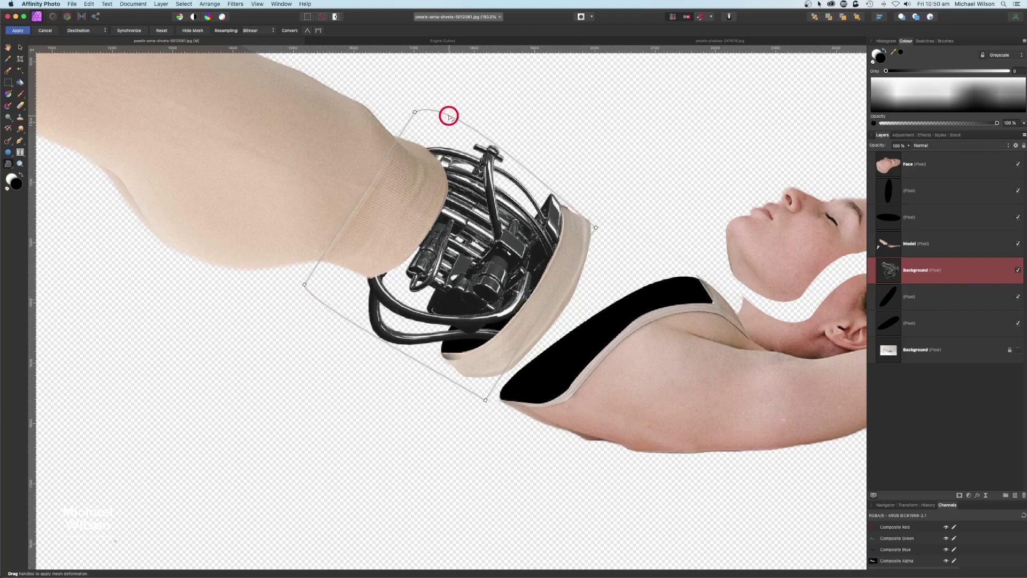
left_click_drag(569, 206, 571, 209)
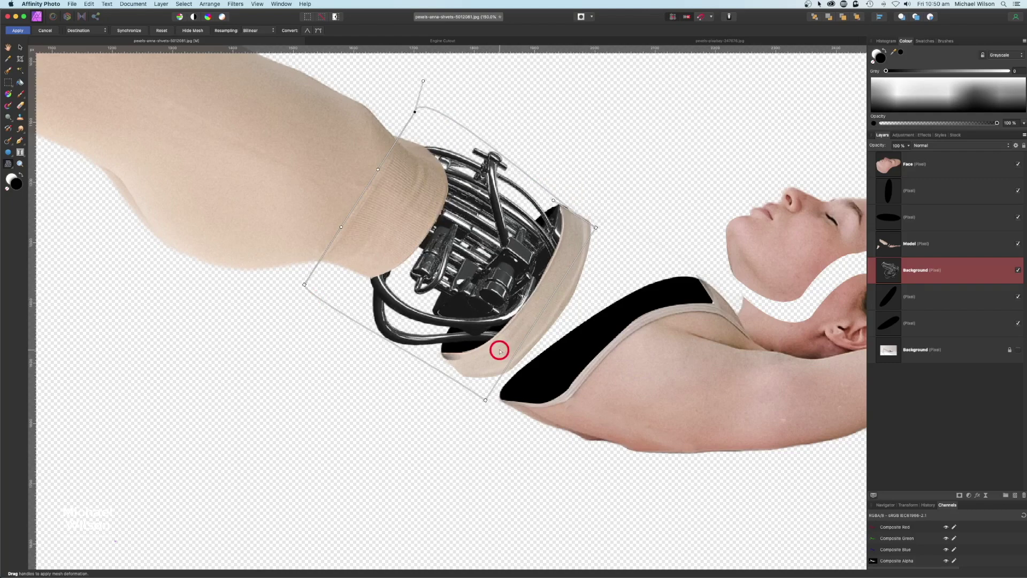
left_click(22, 31)
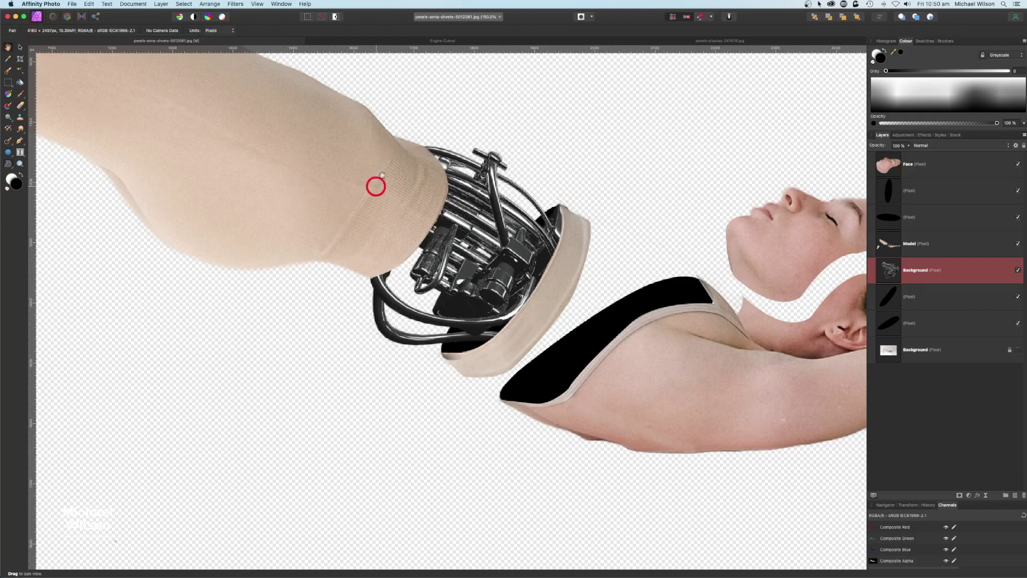
- Duplicate the waist engine, and rotate and position the copy inside the torso opening
key("super+0")
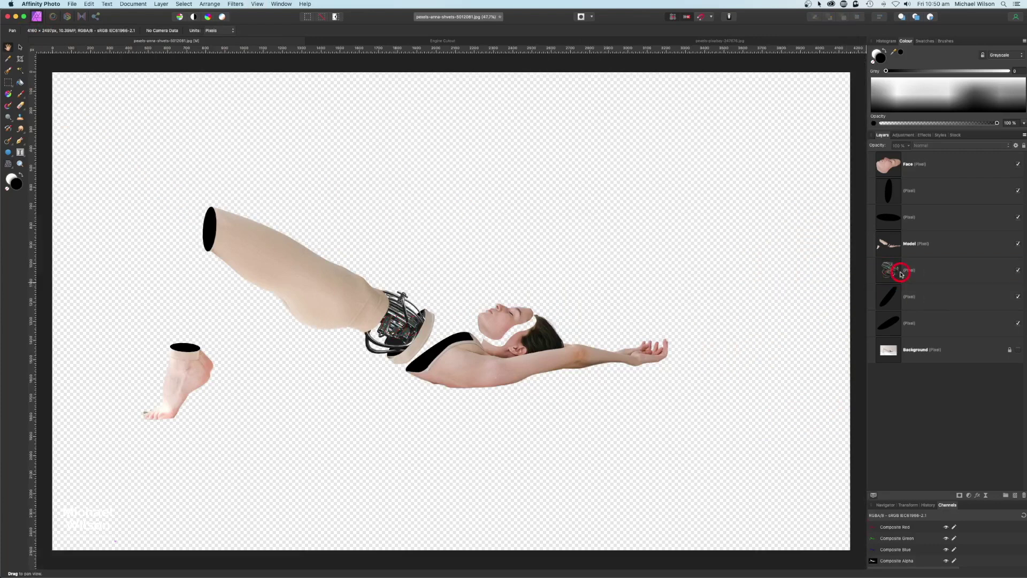
left_click(900, 274)
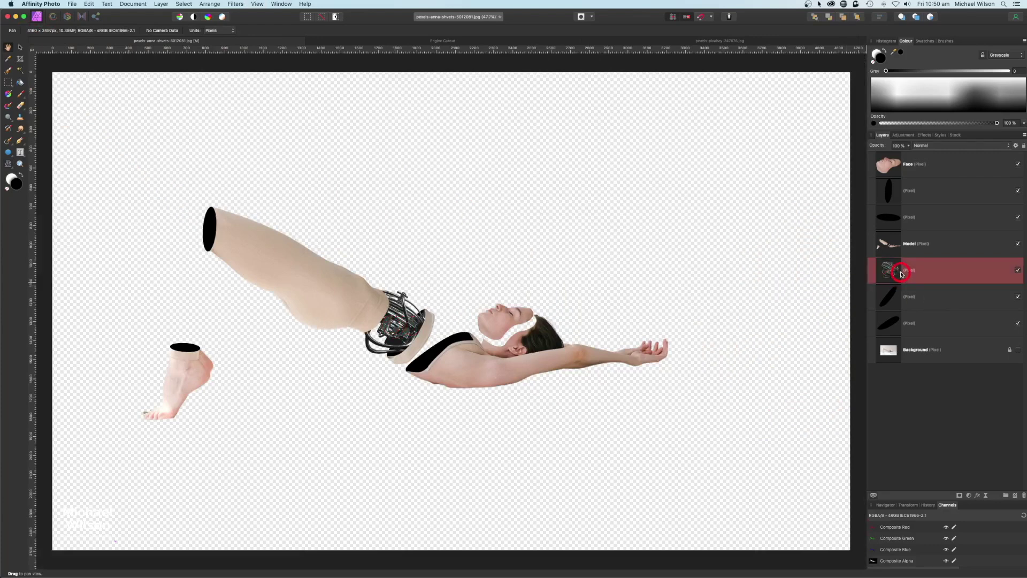
key("super+j")
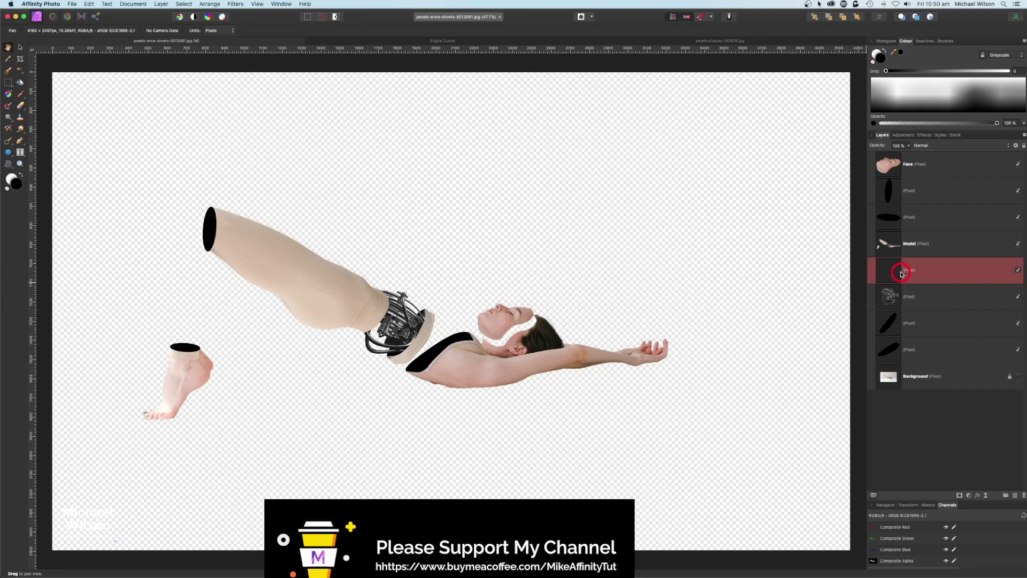
left_click(14, 48)
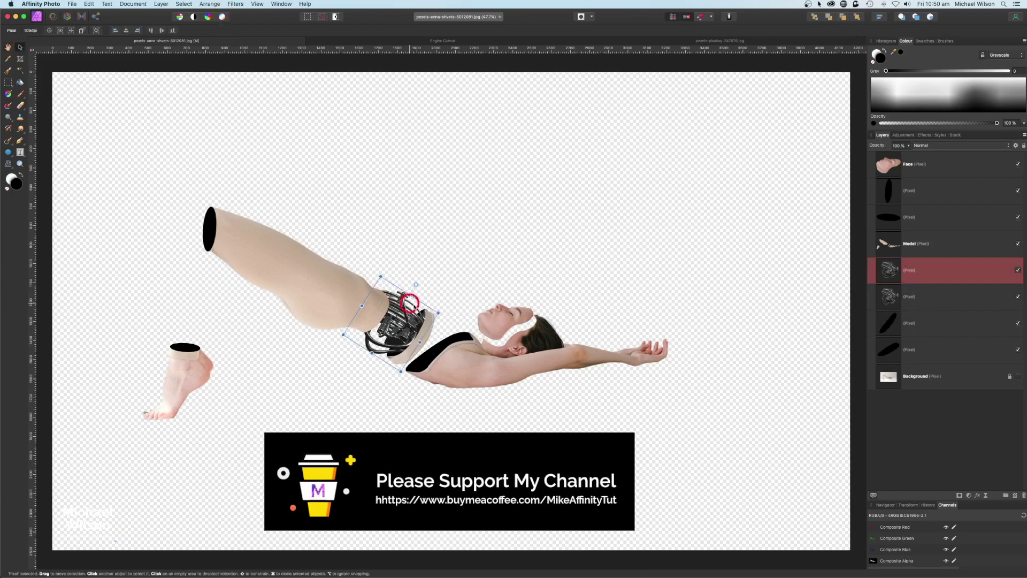
left_click_drag(415, 284, 446, 361)
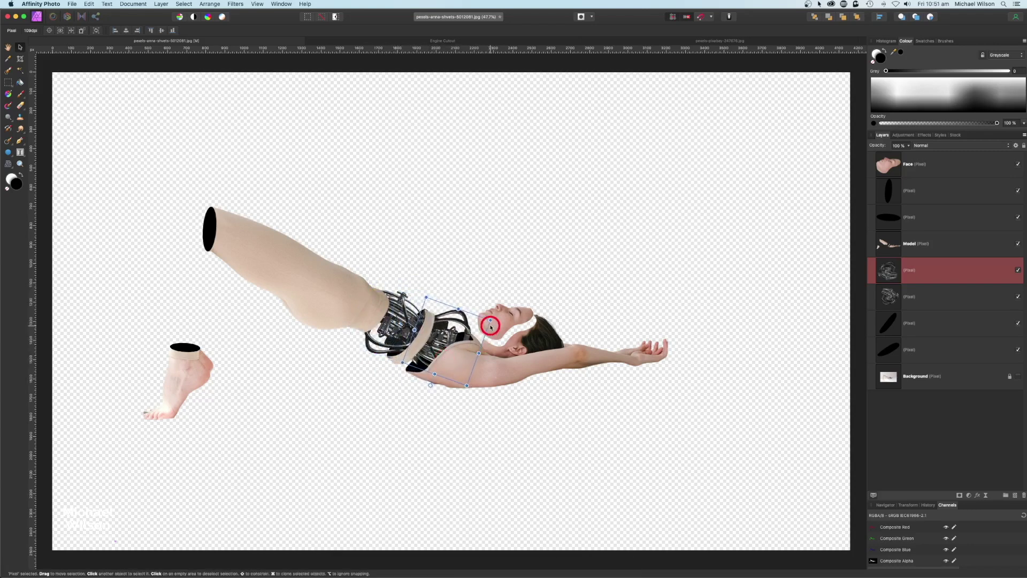
left_click_drag(493, 319, 402, 365)
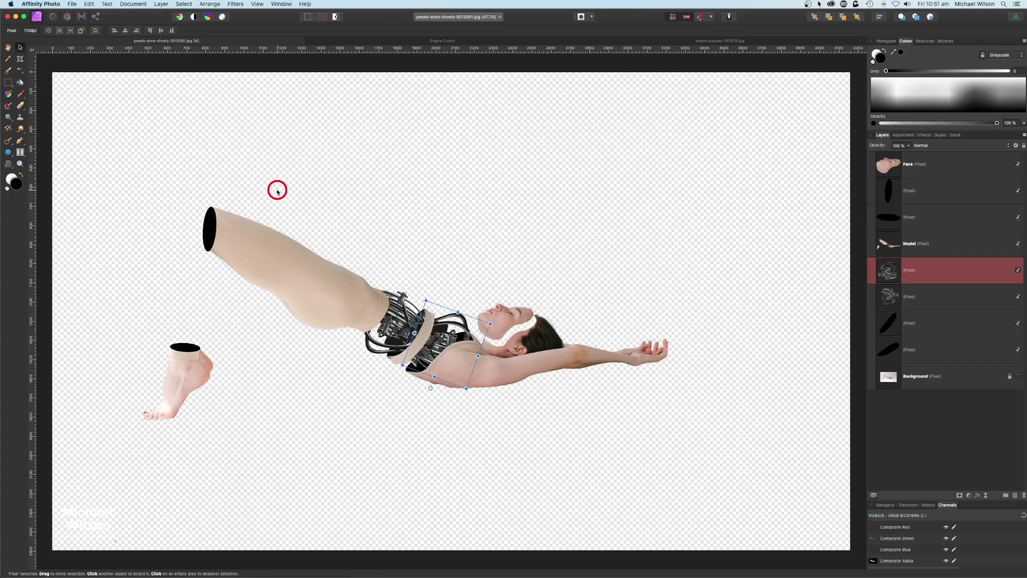
- Distort the torso engine with Mesh Warp so it fills the opening down to the tip of the torso cut, and apply the warp
scroll(277, 191, "up", 6)
left_click_drag(300, 291, 327, 178)
left_click(9, 163)
left_click_drag(599, 248, 596, 255)
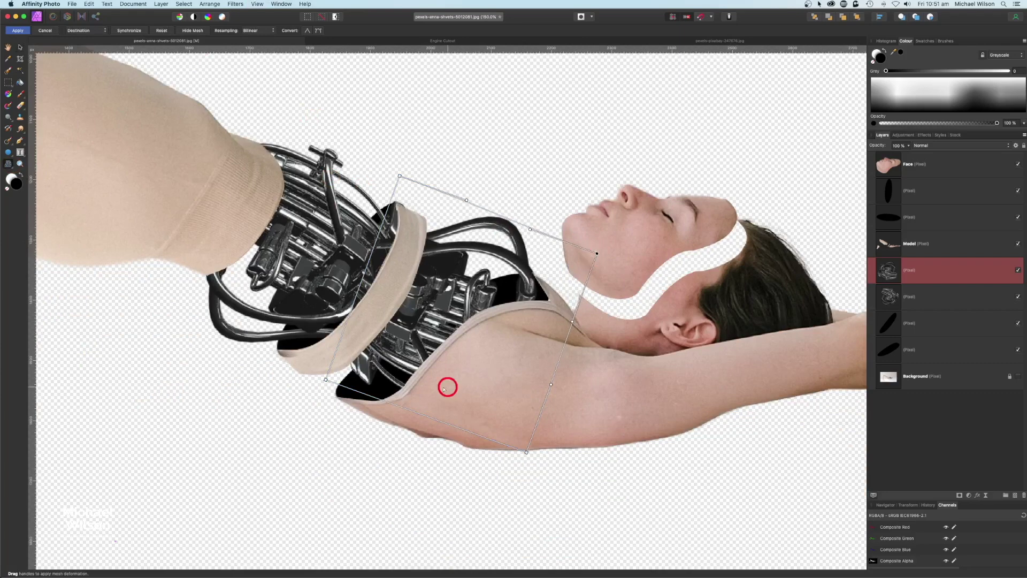
left_click_drag(352, 394, 339, 402)
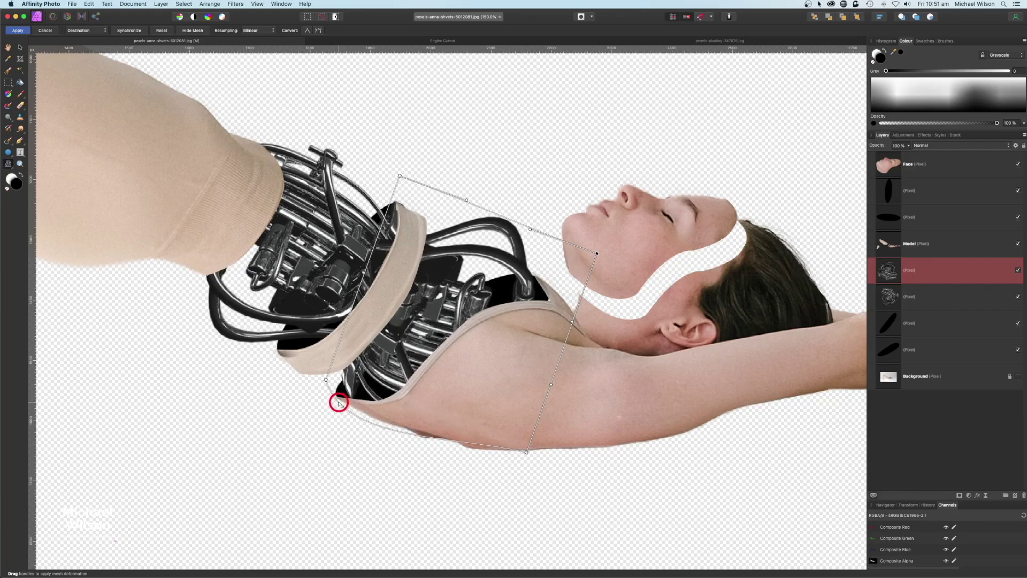
left_click_drag(375, 244, 388, 250)
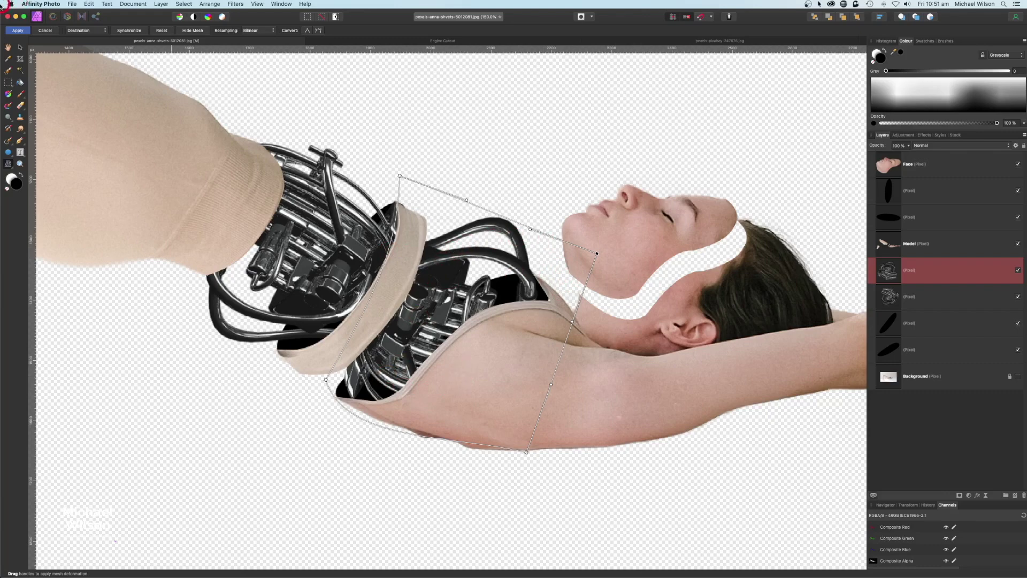
left_click(19, 31)
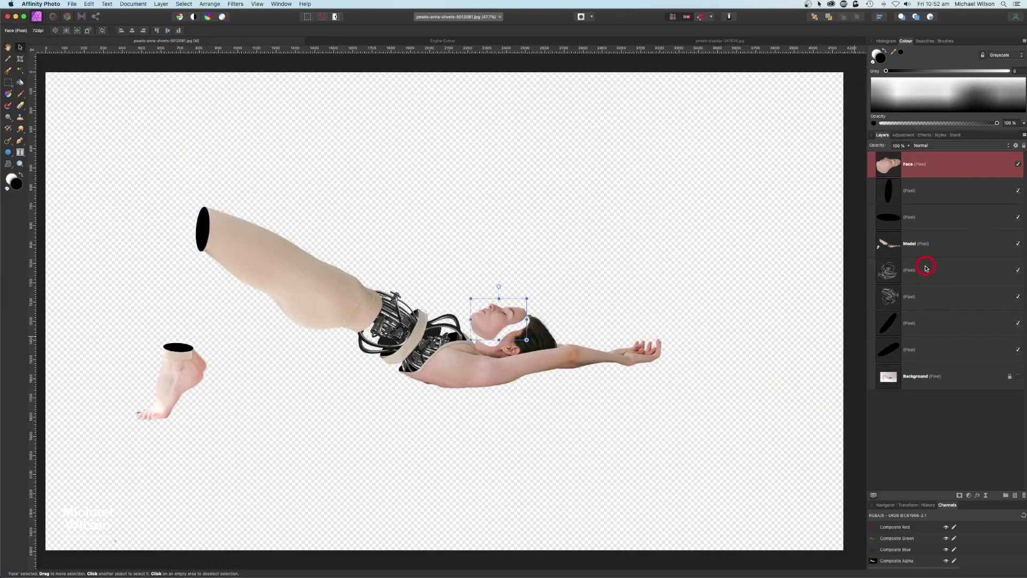
- Copy the engine from the Engine Cutout document again and paste it above the Face layer in the model document
left_click(403, 43)
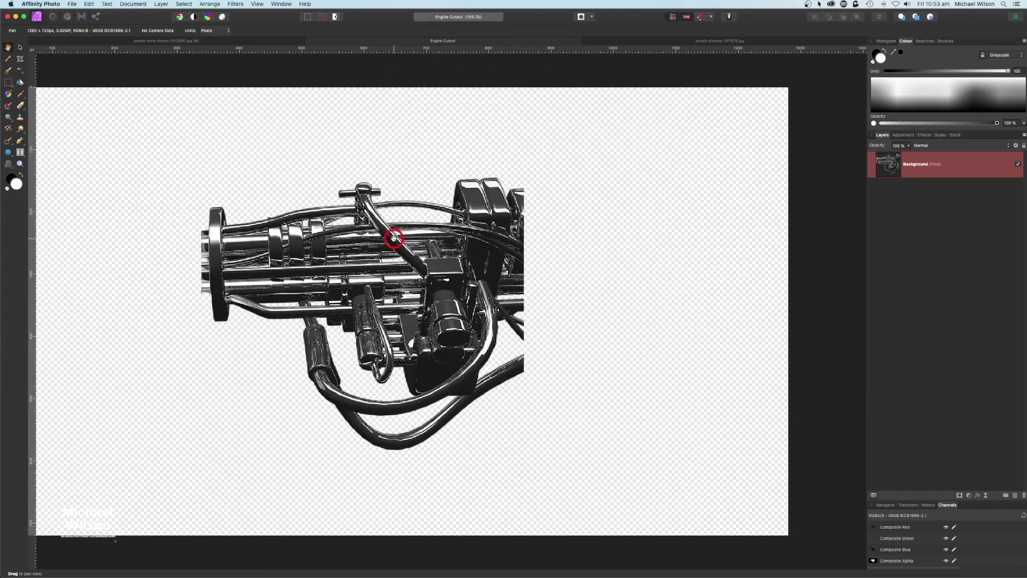
left_click(144, 41)
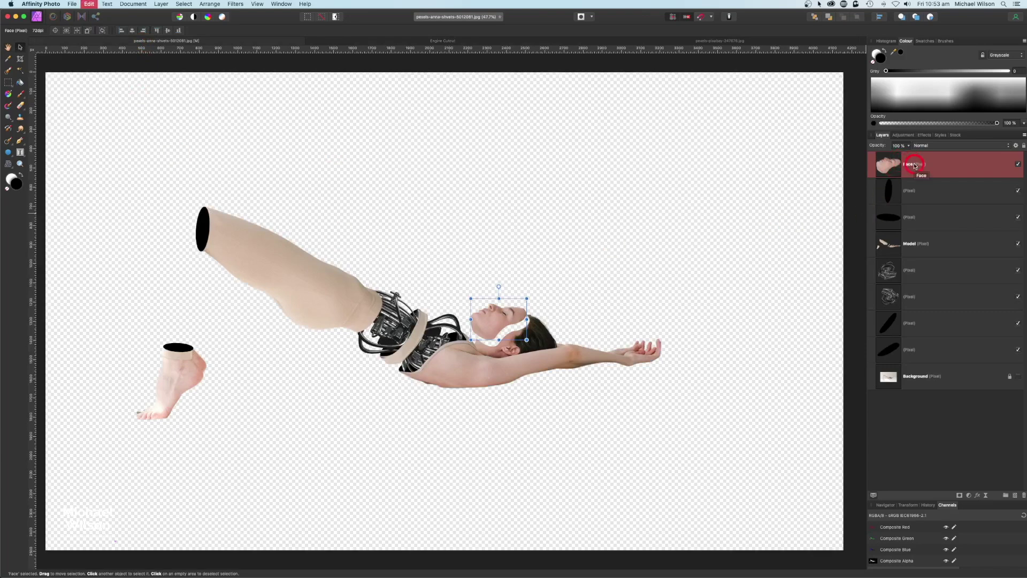
key("super+v")
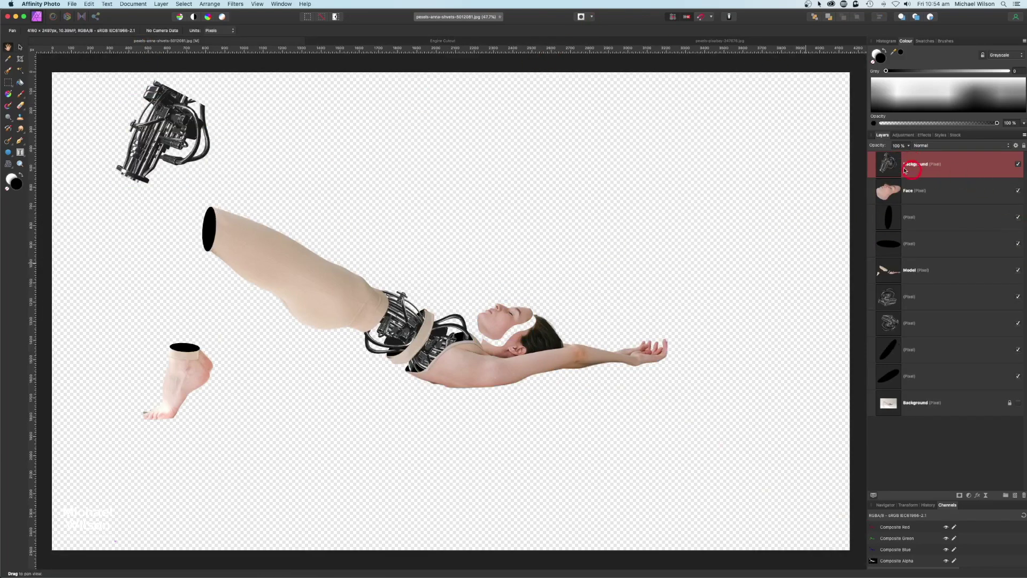
- Move the pasted engine onto the thigh's cut end and keep two hidden duplicates of its layer
left_click(18, 49)
left_click_drag(172, 107, 218, 229)
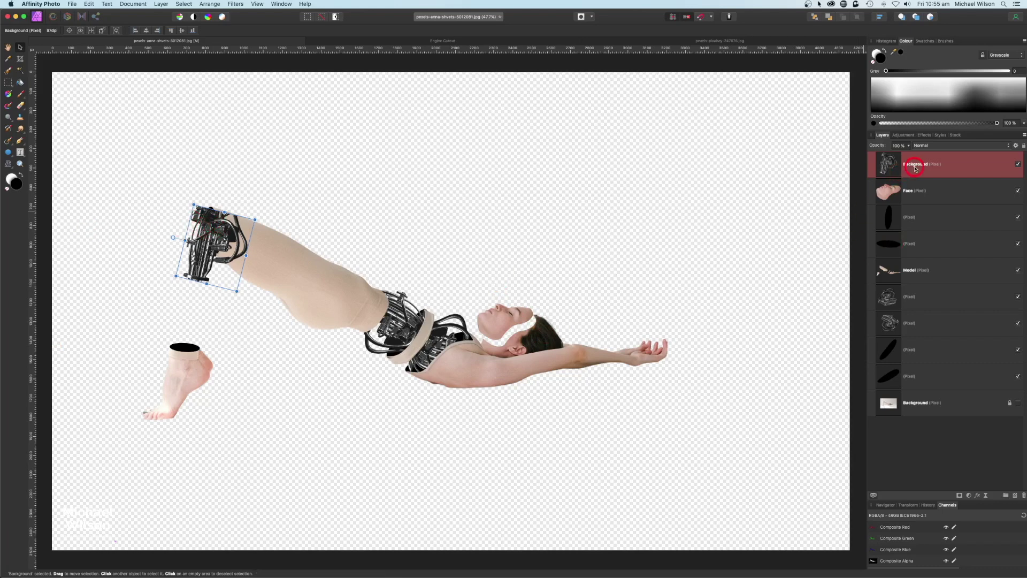
key("super+j")
key("super+j")
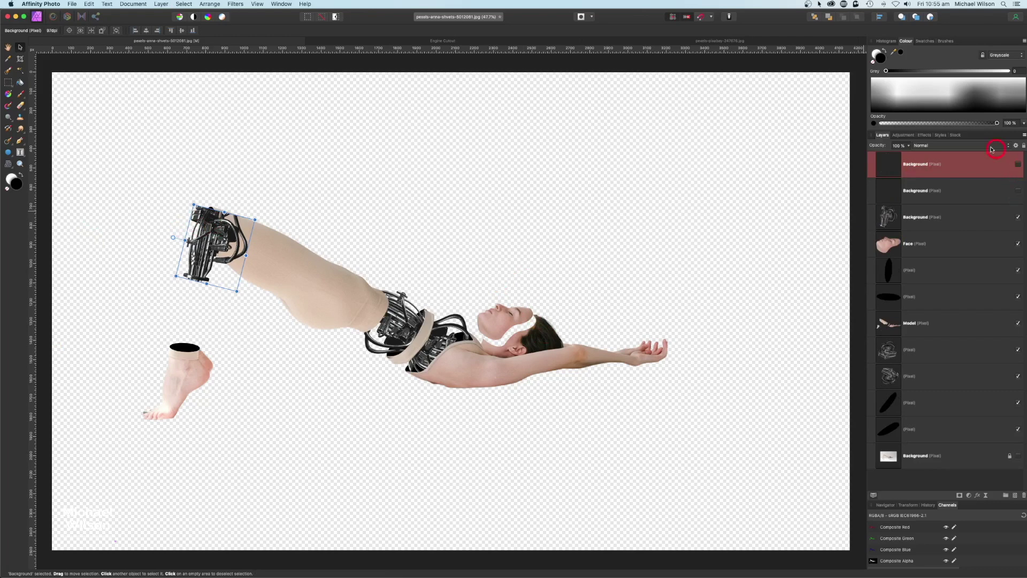
- Place the thigh engine's layer beneath the Model layer and the thigh's black ellipse directly beneath that engine
left_click(887, 219)
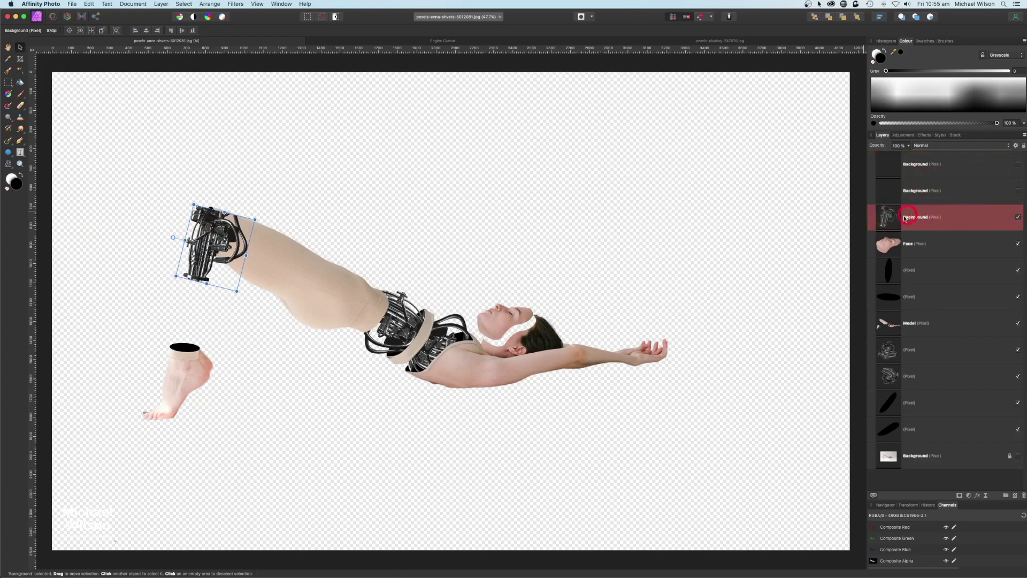
left_click_drag(935, 223, 929, 322)
left_click(908, 250)
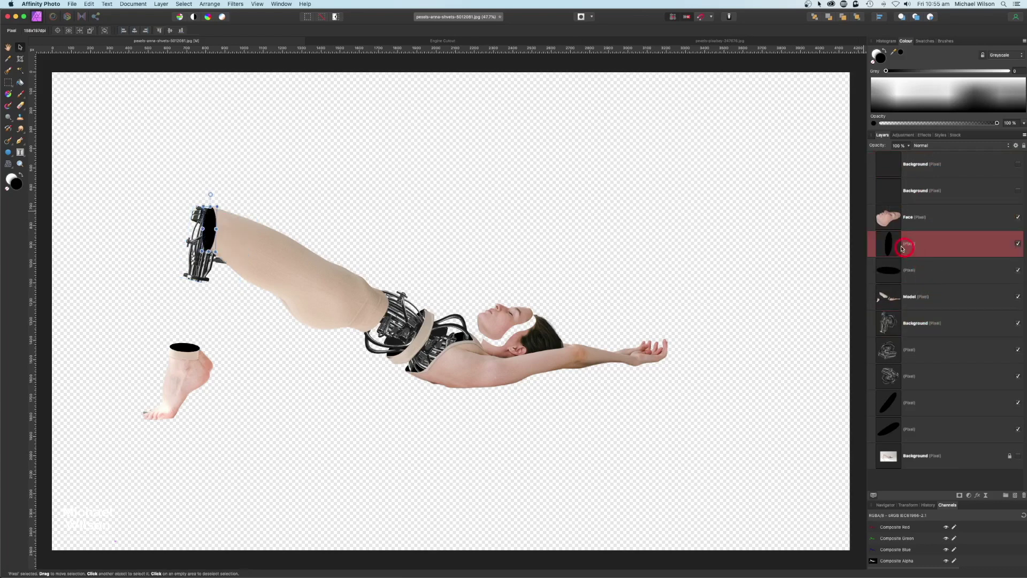
left_click_drag(931, 255, 930, 322)
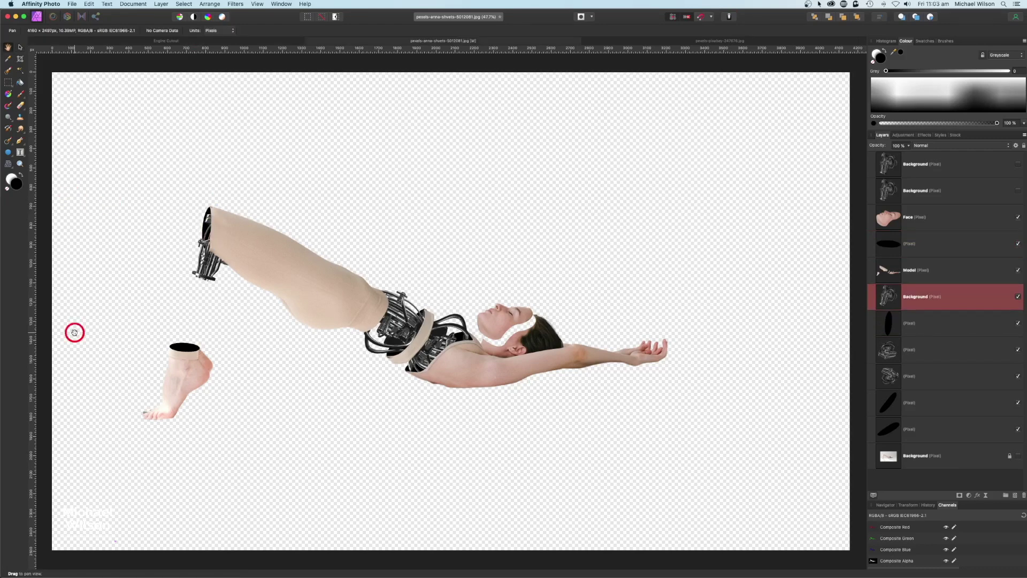
- Rename the thigh engine's layer as Leg 1
key("super+1")
left_click_drag(75, 275, 454, 252)
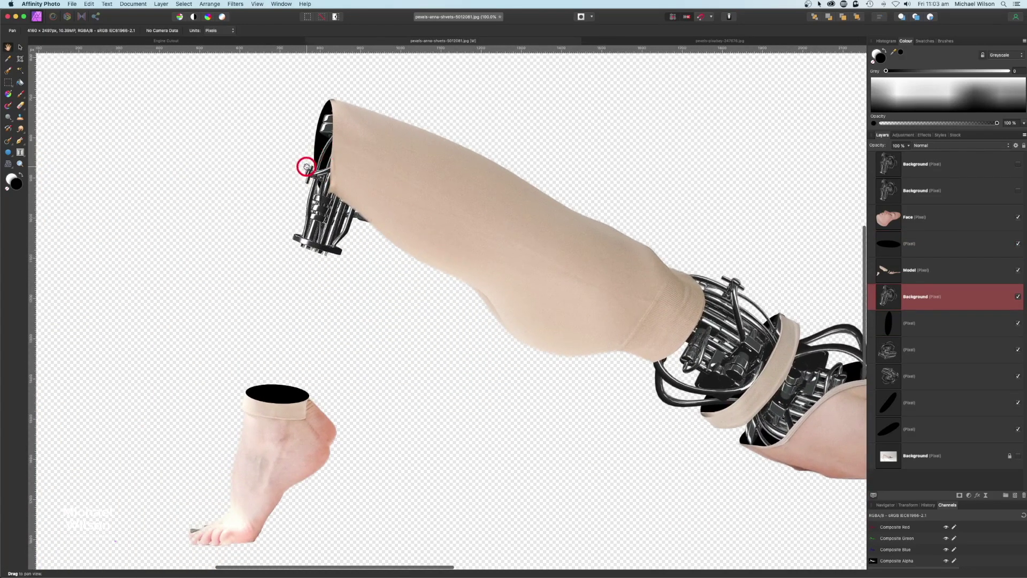
double_click(913, 299)
left_click_drag(940, 296, 902, 296)
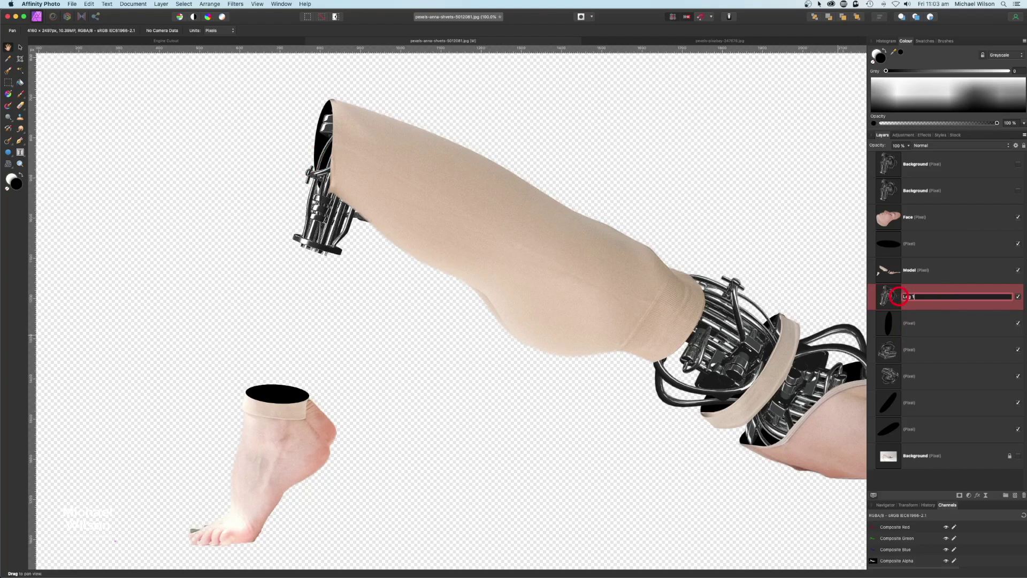
key("Return")
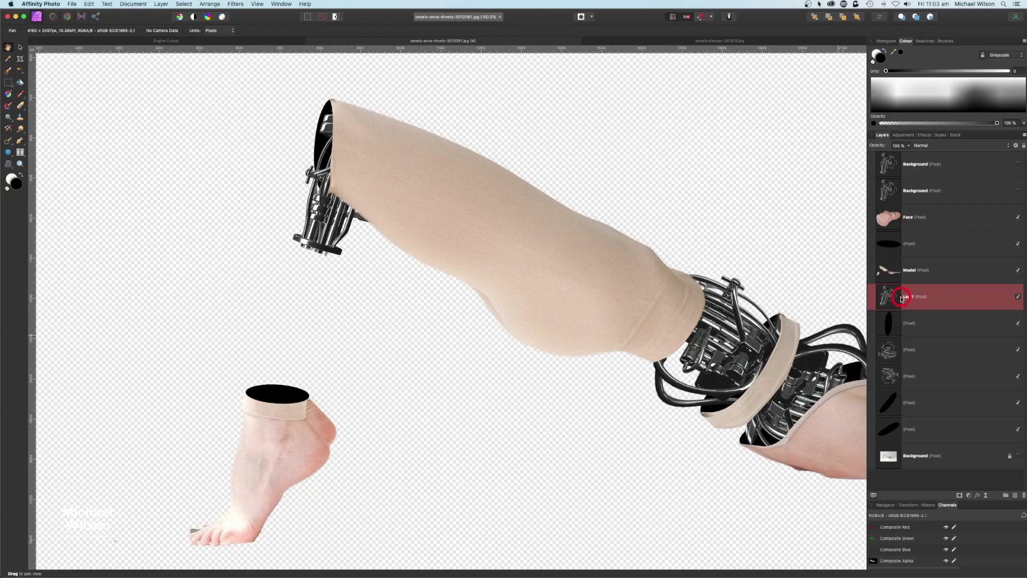
- Bend the Leg 1 engine with Mesh Warp so it fills the thigh's opening and curves down like a knee, and apply the warp
left_click(8, 164)
left_click(47, 165)
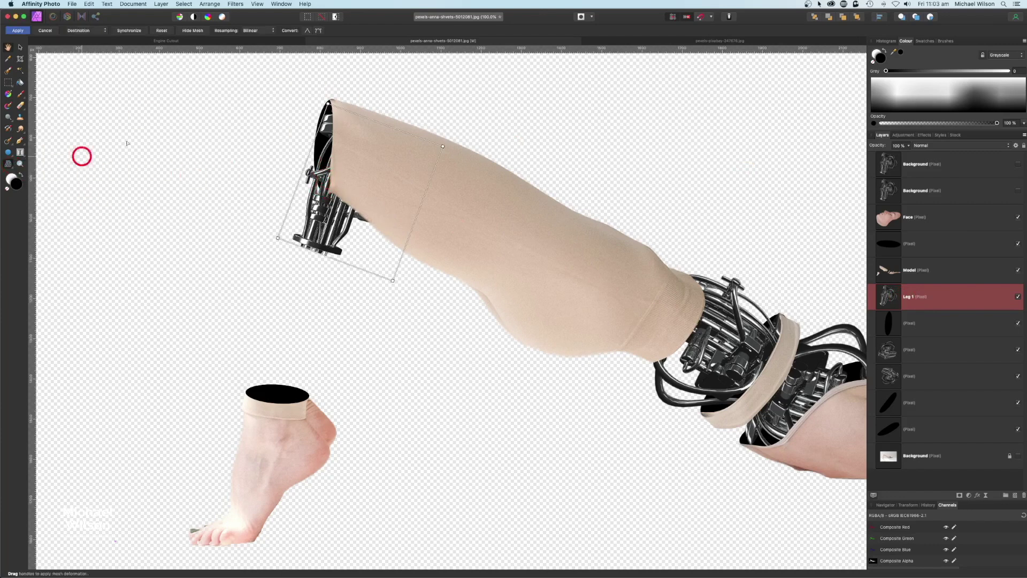
left_click_drag(330, 105, 322, 99)
left_click_drag(409, 232, 374, 179)
left_click_drag(305, 143, 268, 198)
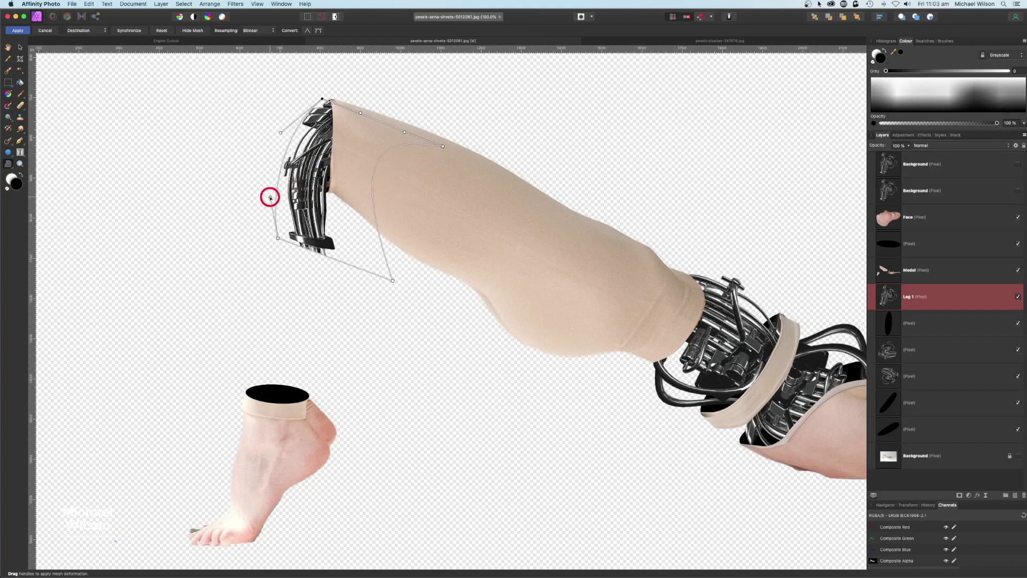
left_click_drag(277, 236, 268, 234)
left_click_drag(355, 266, 355, 275)
left_click(13, 31)
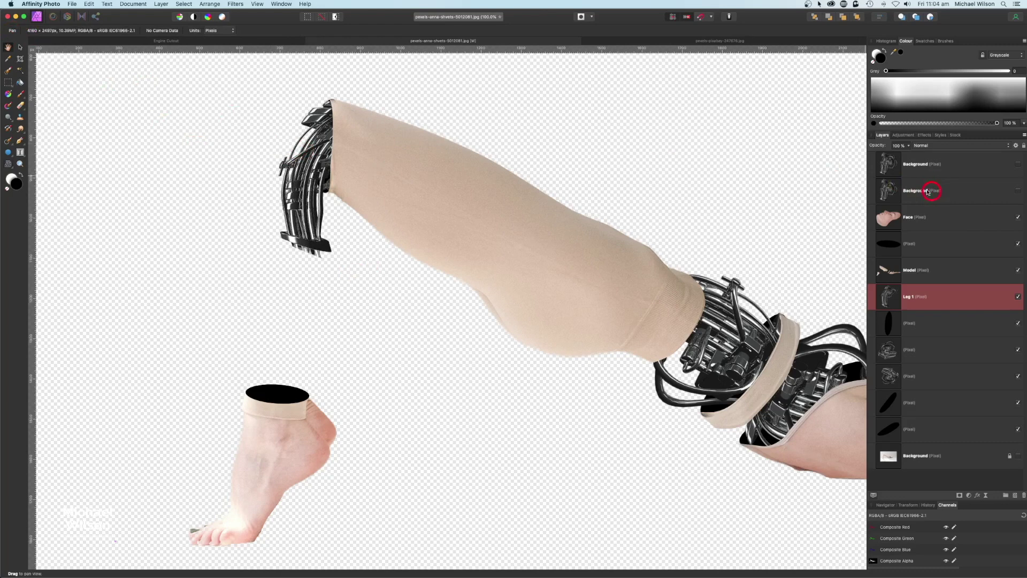
- Show the lower of the two hidden engine duplicates and rename its layer as Leg 2
left_click(1018, 192)
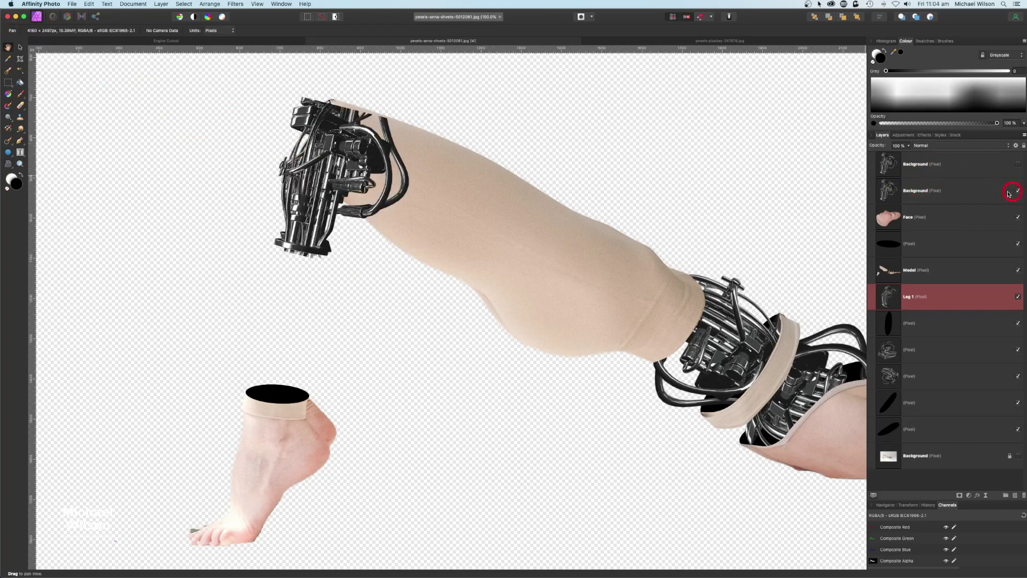
left_click(925, 192)
double_click(922, 191)
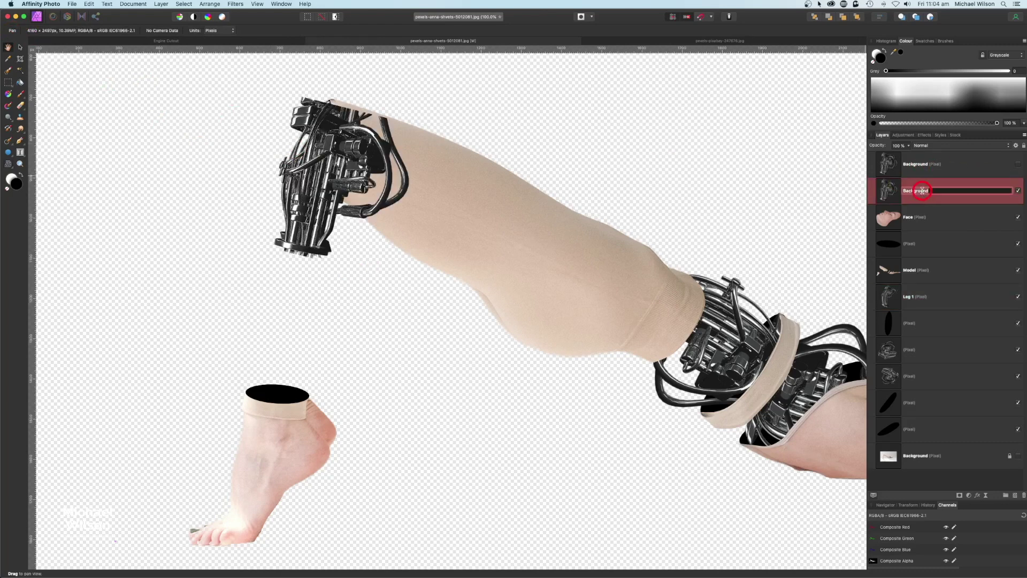
type("Leg 2")
key("Return")
- Place the Leg 2 layer beneath Leg 1 and move its engine down into the gap above the foot
left_click_drag(912, 195, 913, 297)
left_click(19, 48)
left_click_drag(248, 187, 242, 315)
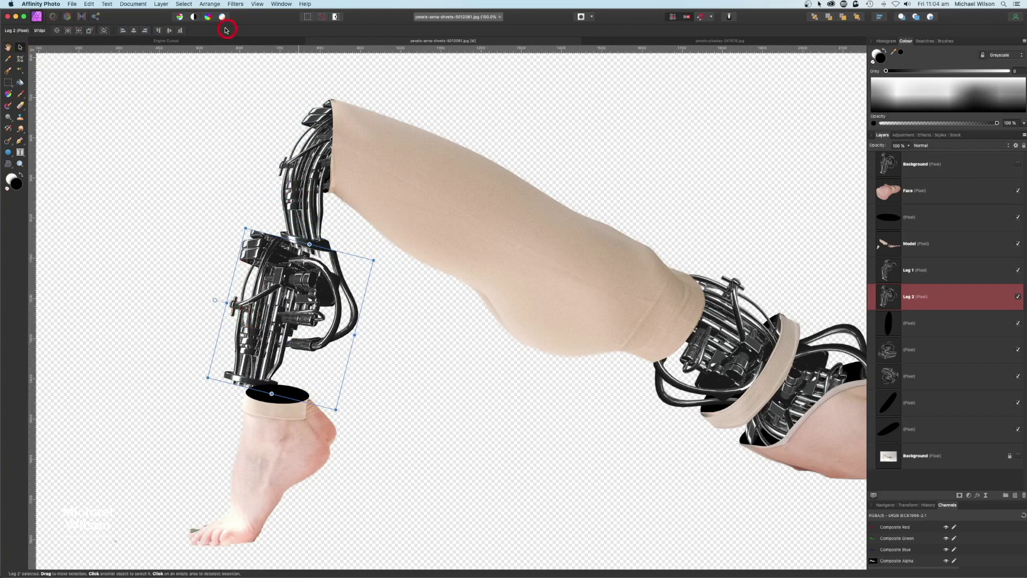
- Flip the Leg 2 engine horizontally, turn it upside down, and shrink it to fit below the Leg 1 engine
left_click(208, 4)
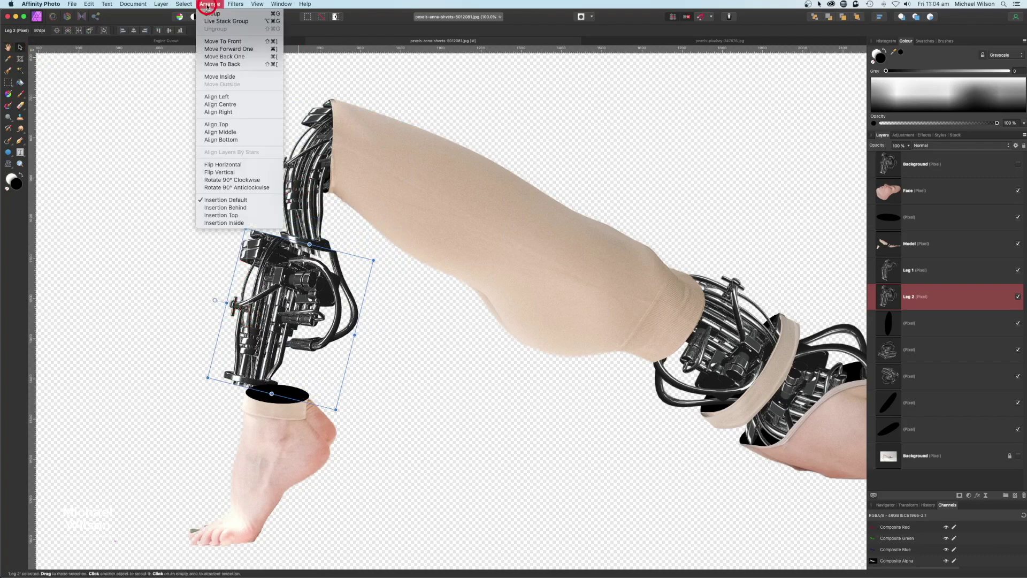
left_click(222, 166)
left_click_drag(366, 300, 176, 310)
left_click_drag(263, 327, 291, 331)
left_click_drag(370, 401, 314, 325)
- Align the Leg 2 engine's angle, size and position with the Leg 1 engine's lower end, keeping its layer directly beneath Leg 1
left_click_drag(927, 290, 918, 265)
left_click_drag(289, 281, 287, 250)
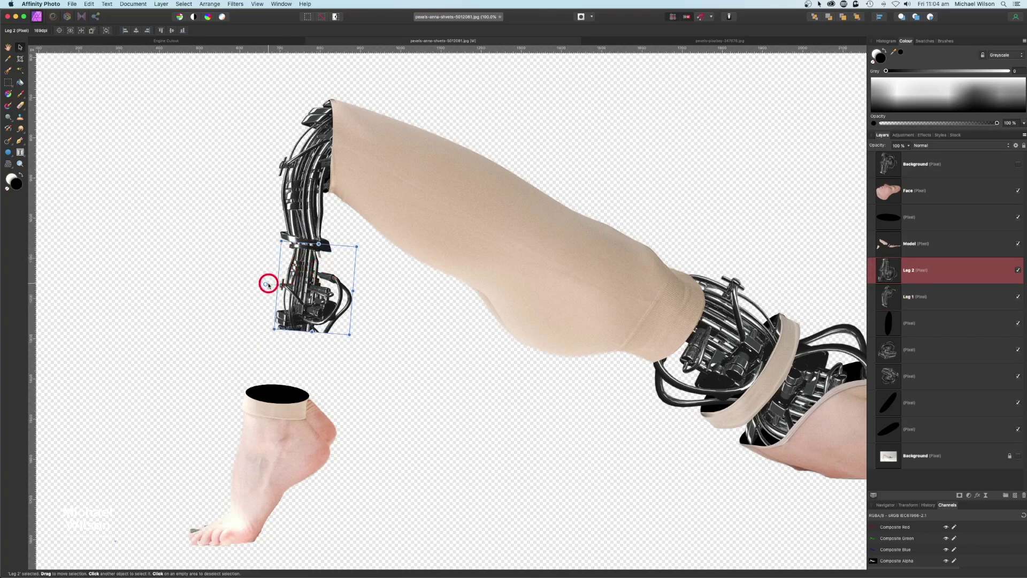
left_click_drag(266, 284, 259, 281)
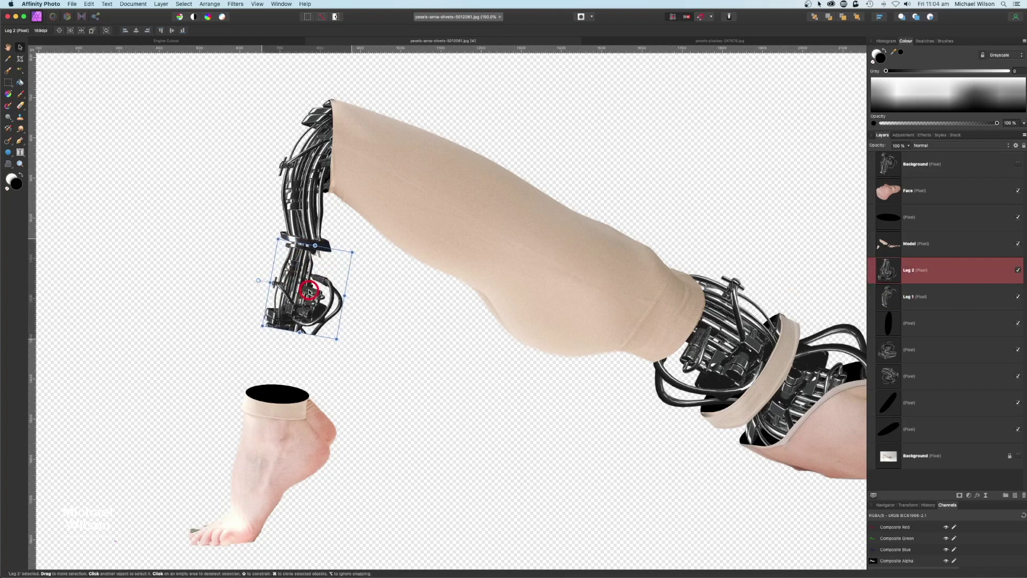
mouse_move(337, 339)
left_mouse_down()
mouse_move(355, 355)
mouse_move(332, 337)
left_mouse_up()
left_click_drag(945, 270, 947, 297)
left_click_drag(338, 272, 340, 286)
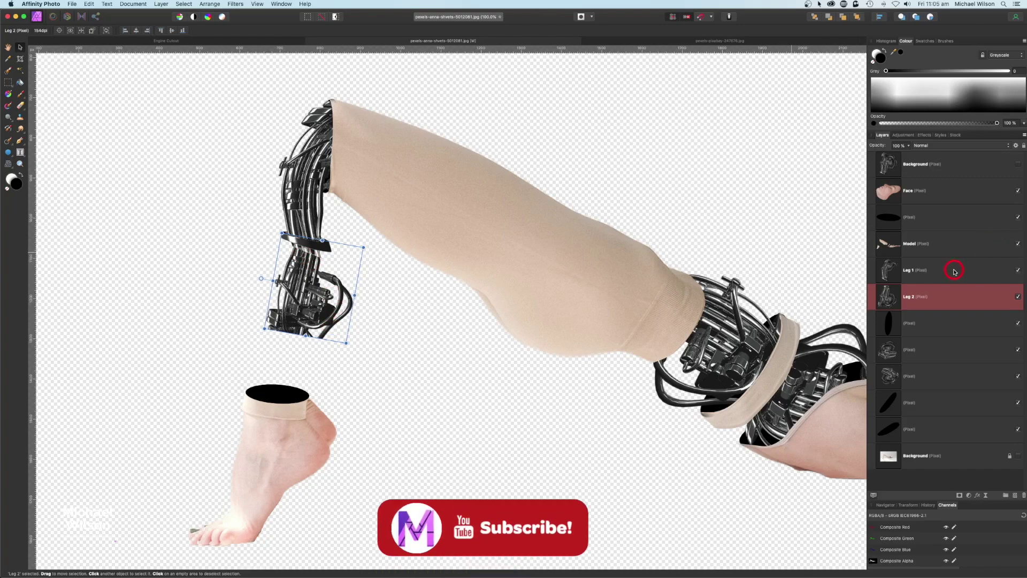
left_click(953, 271)
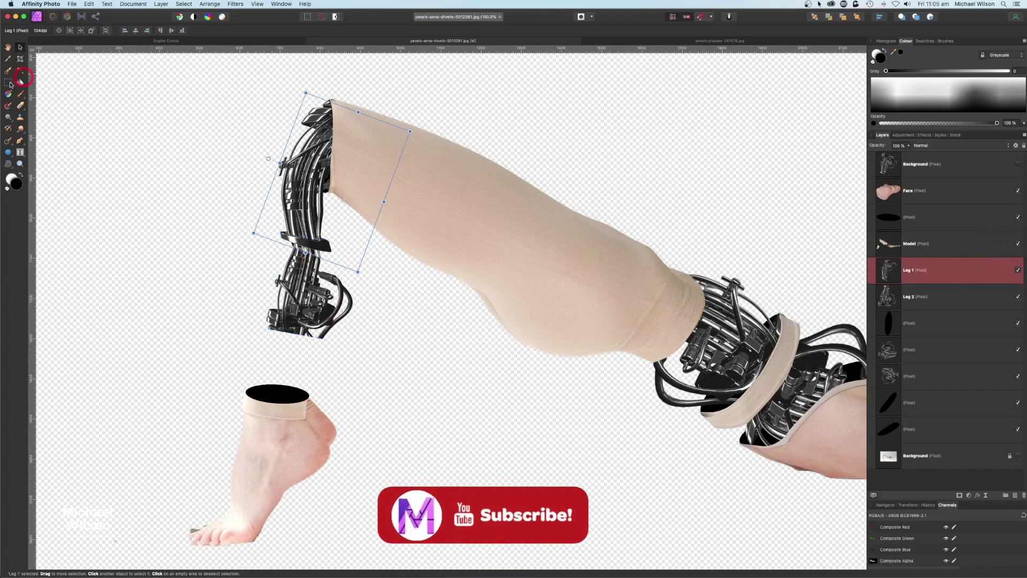
left_click(21, 105)
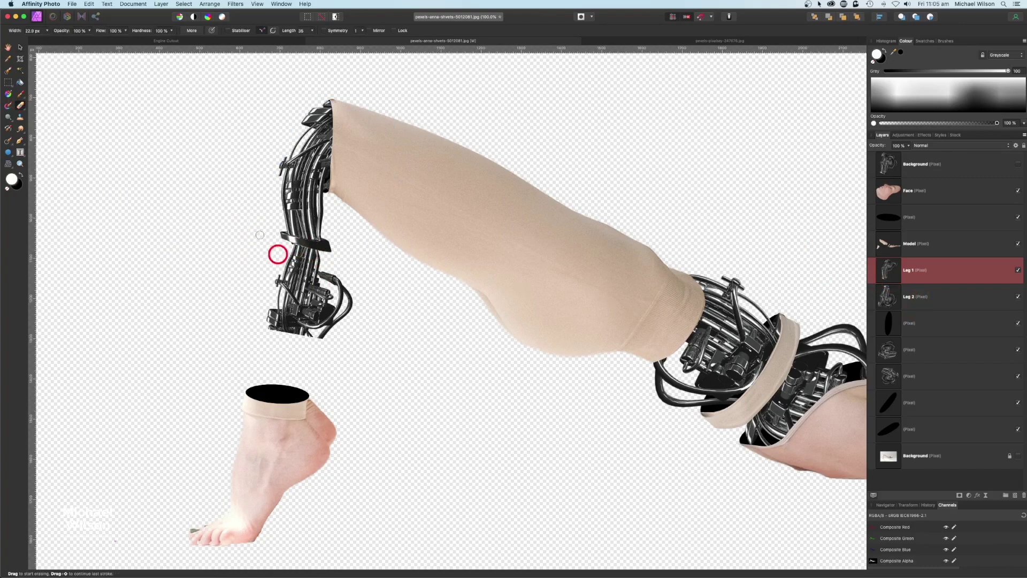
left_click(19, 49)
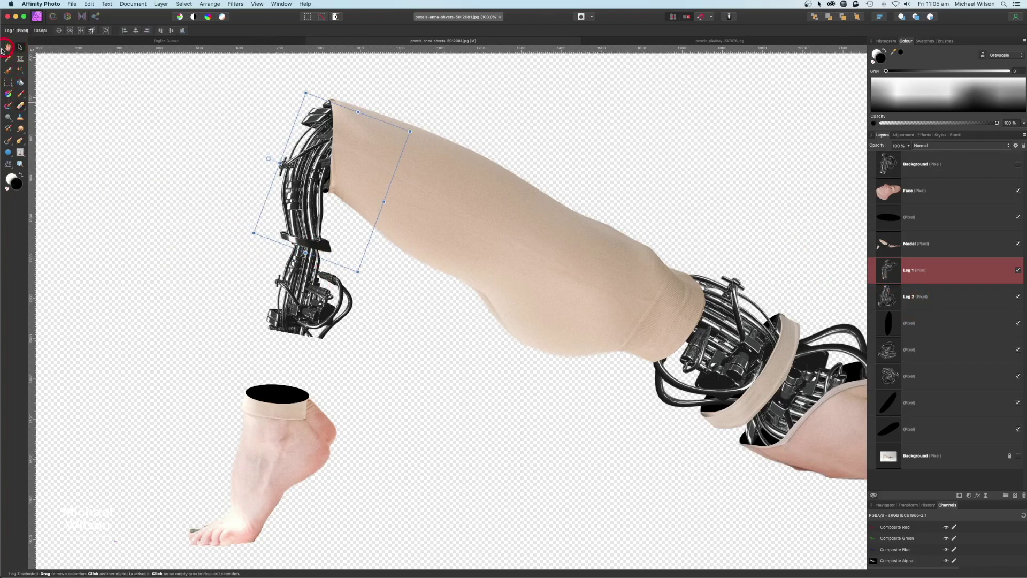
- Show the remaining hidden engine duplicate, rename its layer as Leg3, and place it beneath Leg 2
left_click(1017, 166)
left_click(919, 166)
double_click(919, 166)
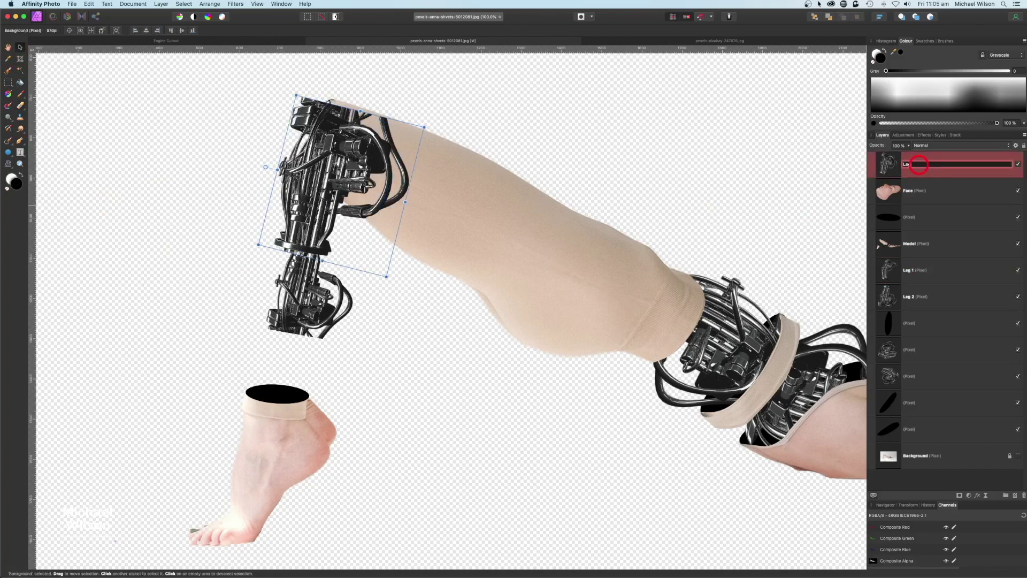
key("Return")
left_click_drag(920, 171, 915, 295)
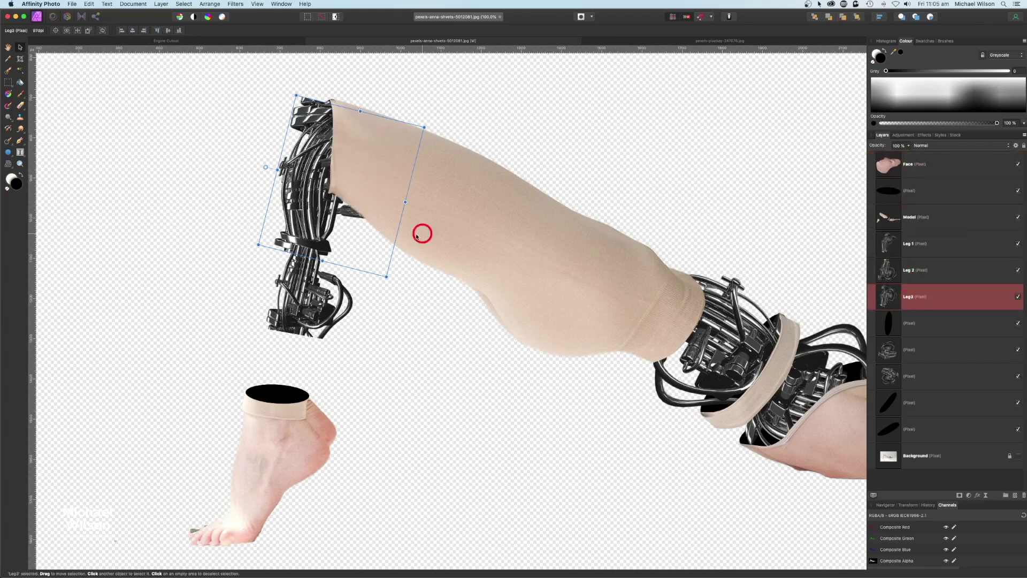
- Flip the Leg3 engine horizontally, then shrink, tilt and position it between the Leg 2 engine and the foot's opening
left_click_drag(298, 172, 171, 311)
left_click(210, 7)
left_click(240, 155)
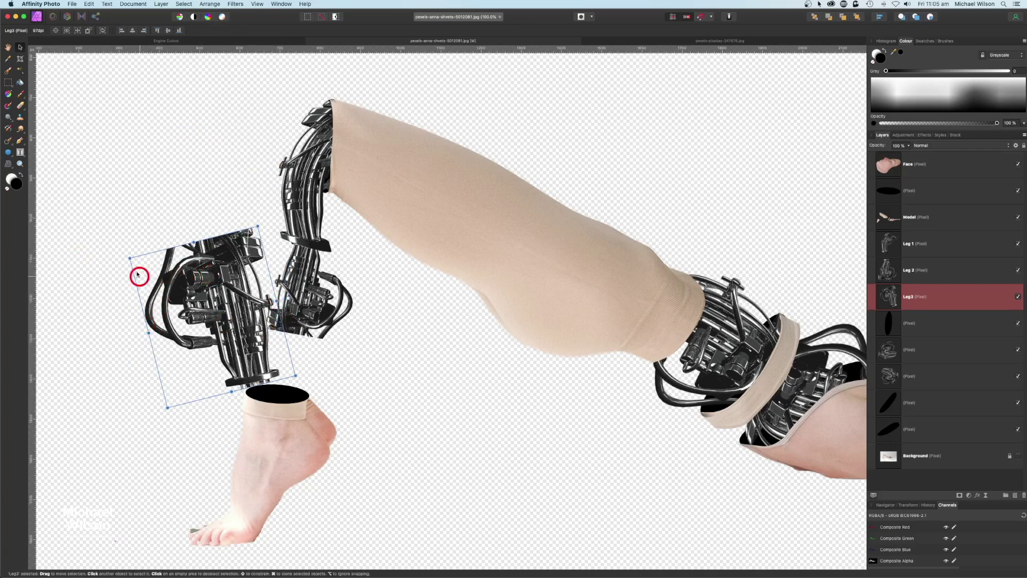
left_click_drag(130, 257, 196, 291)
left_click_drag(308, 323, 307, 373)
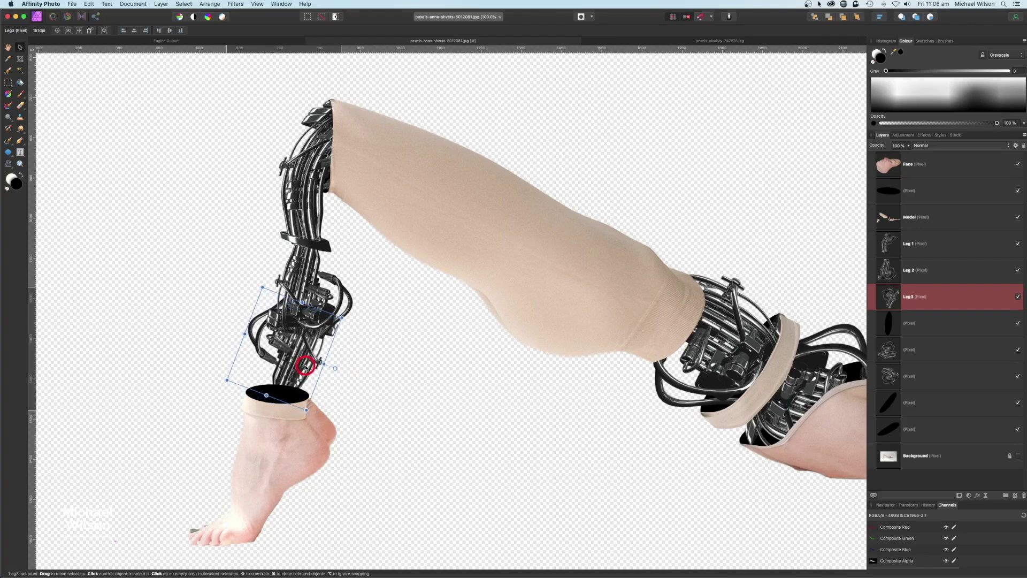
- Move the foot's black ellipse beneath the engine layers and enlarge the Leg3 engine so it fills the foot's opening
mouse_move(938, 197)
left_mouse_down()
mouse_move(930, 194)
mouse_move(922, 238)
mouse_move(913, 374)
left_mouse_up()
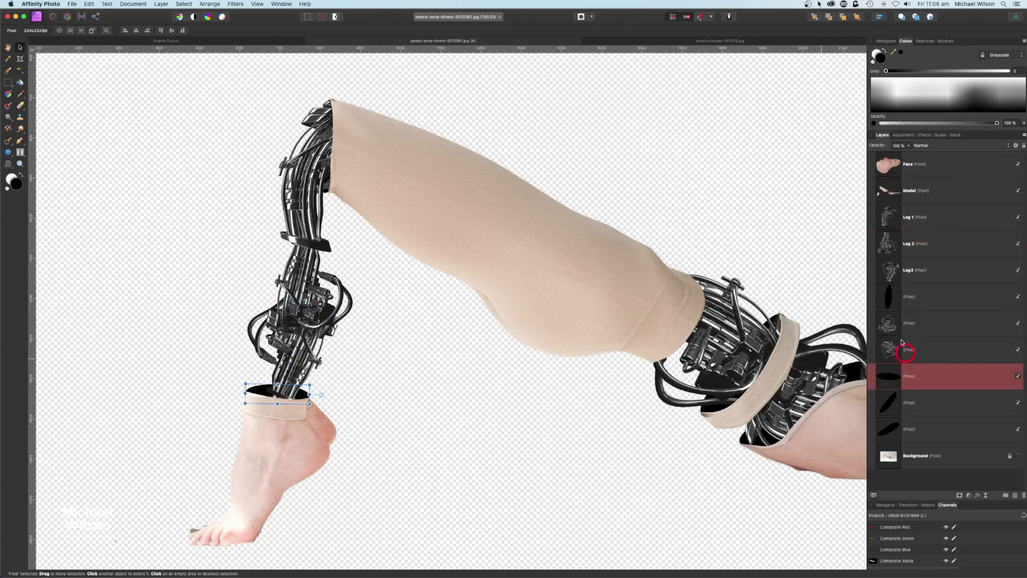
left_click(302, 338)
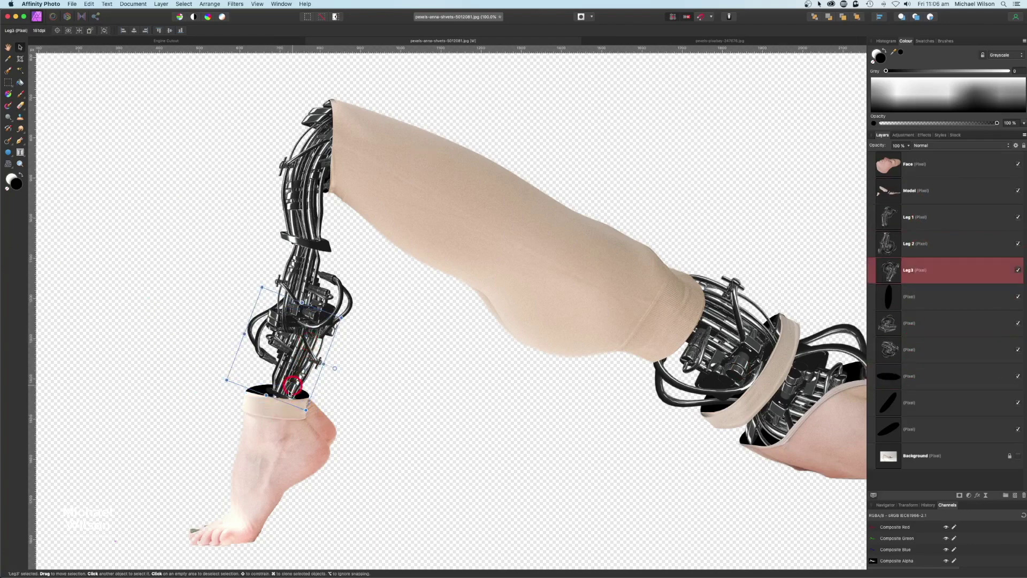
left_click_drag(270, 397, 253, 440)
left_click(8, 49)
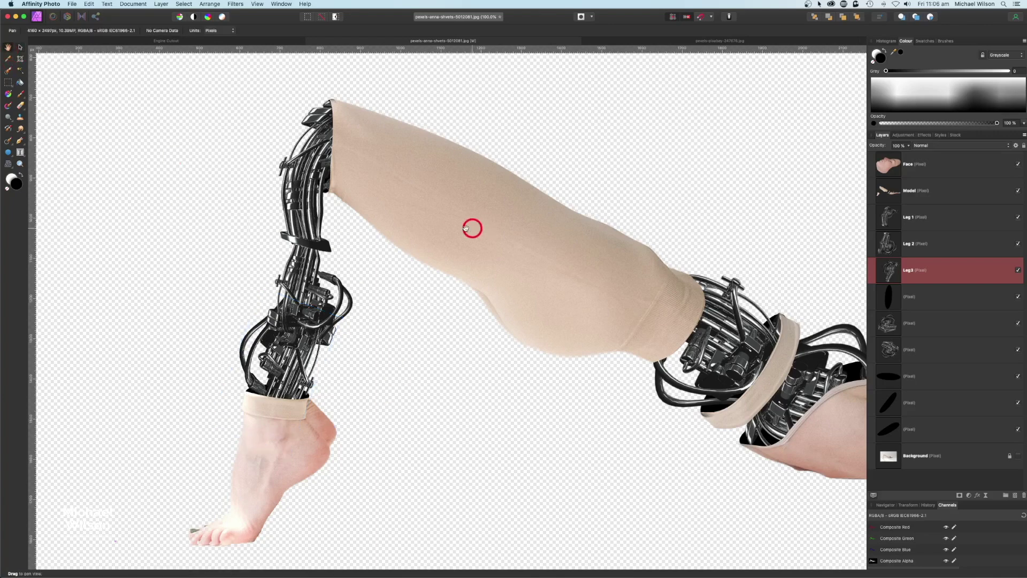
- Duplicate the Leg 2 engine and fit the copy, turned sideways, behind the gap between the face and the head
key("super+0")
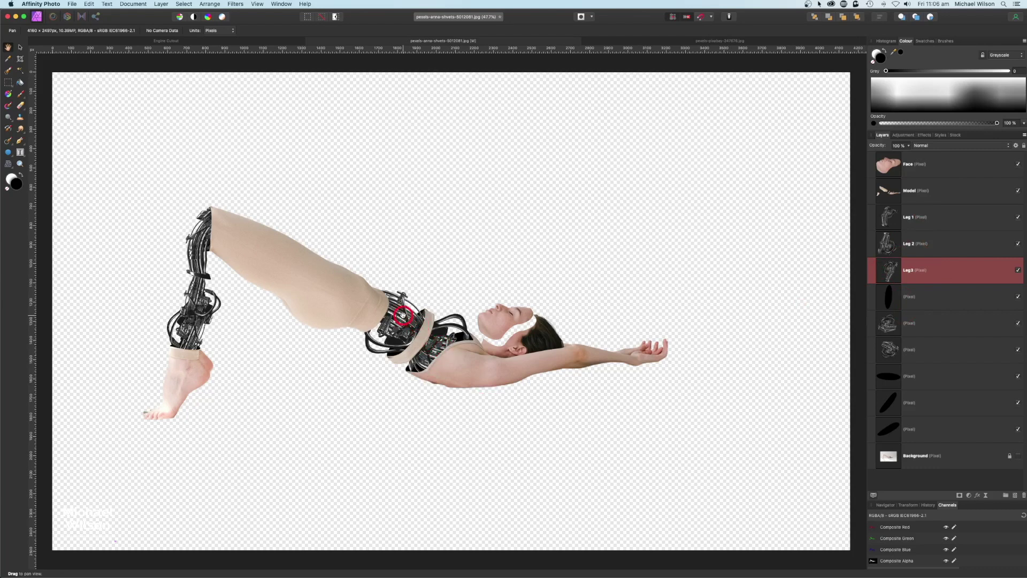
left_click(19, 49)
left_click(200, 286)
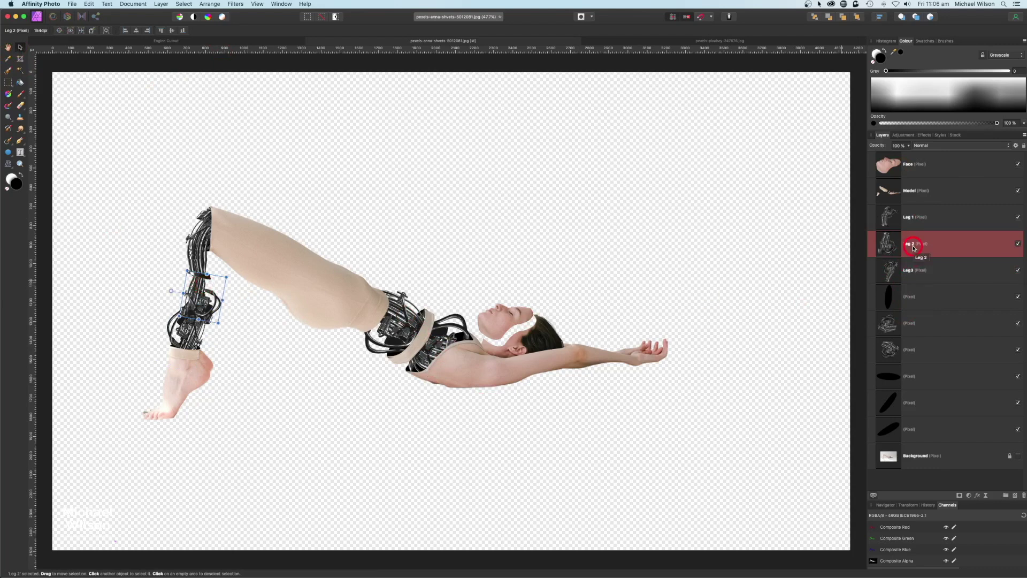
key("super+j")
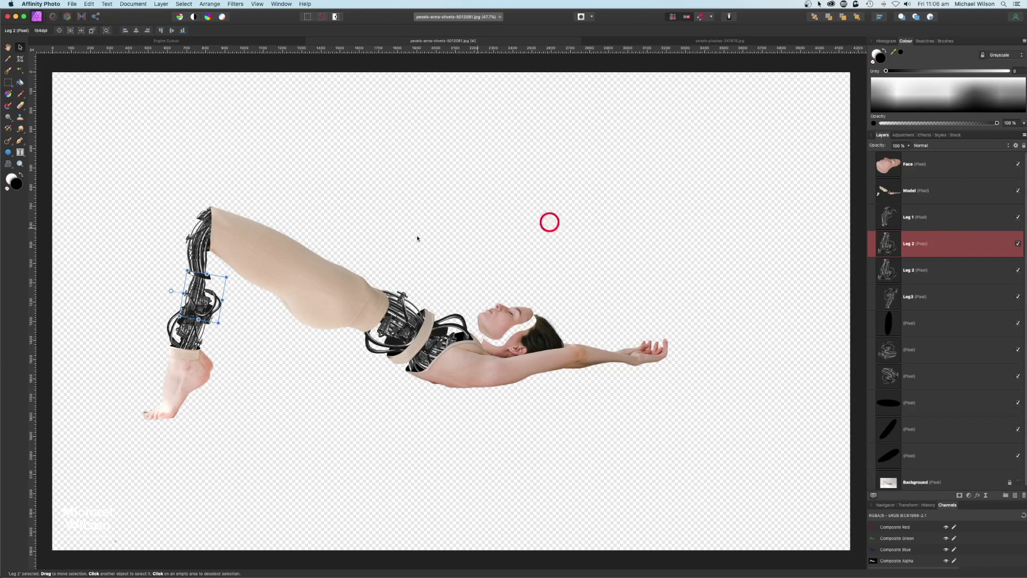
left_click_drag(195, 295, 538, 328)
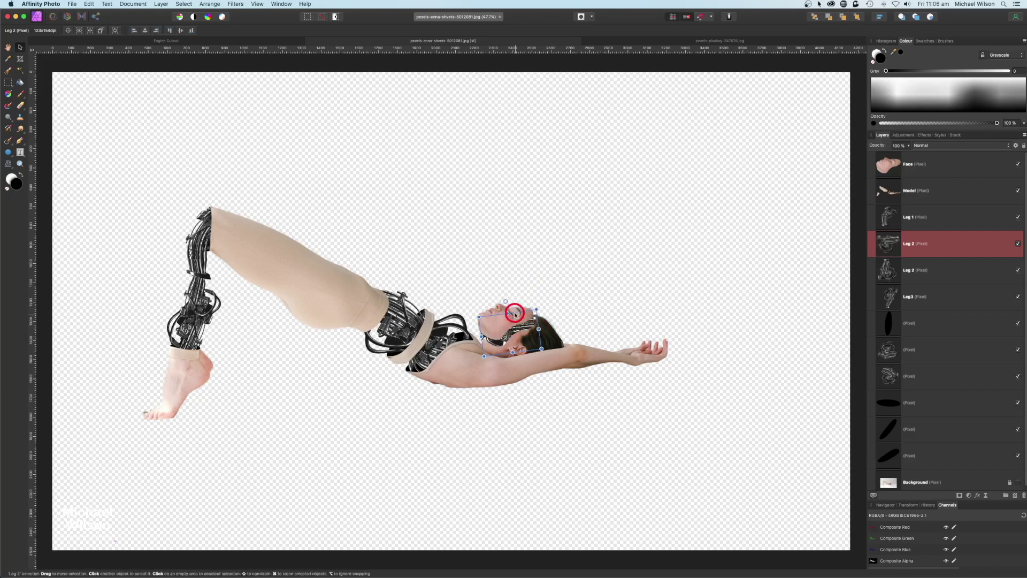
- Distort the face gap's engine with Mesh Warp so it fills the gap under the jaw, and apply the warp
scroll(515, 310, "up", 5)
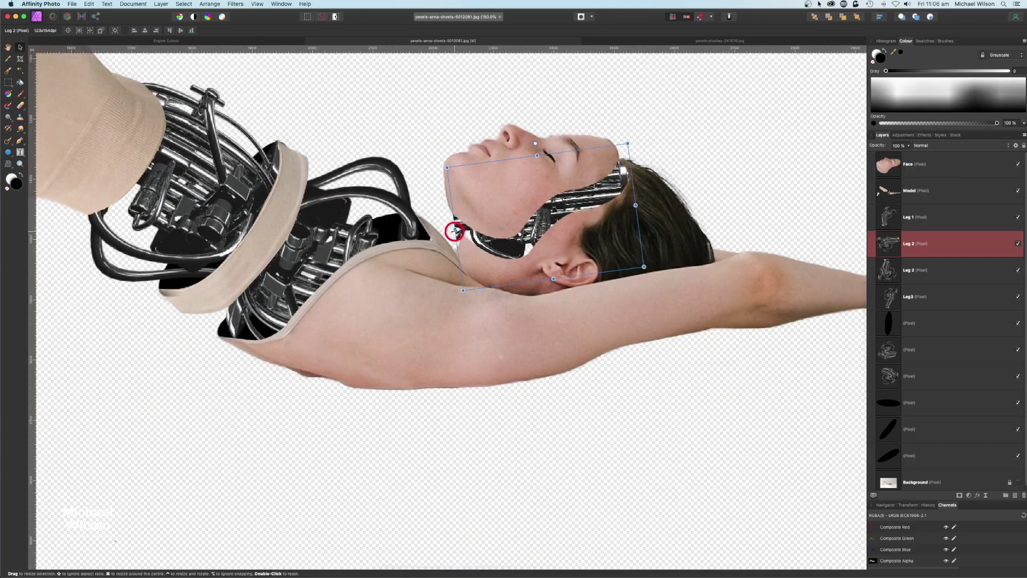
left_click(8, 165)
left_click_drag(464, 236, 464, 254)
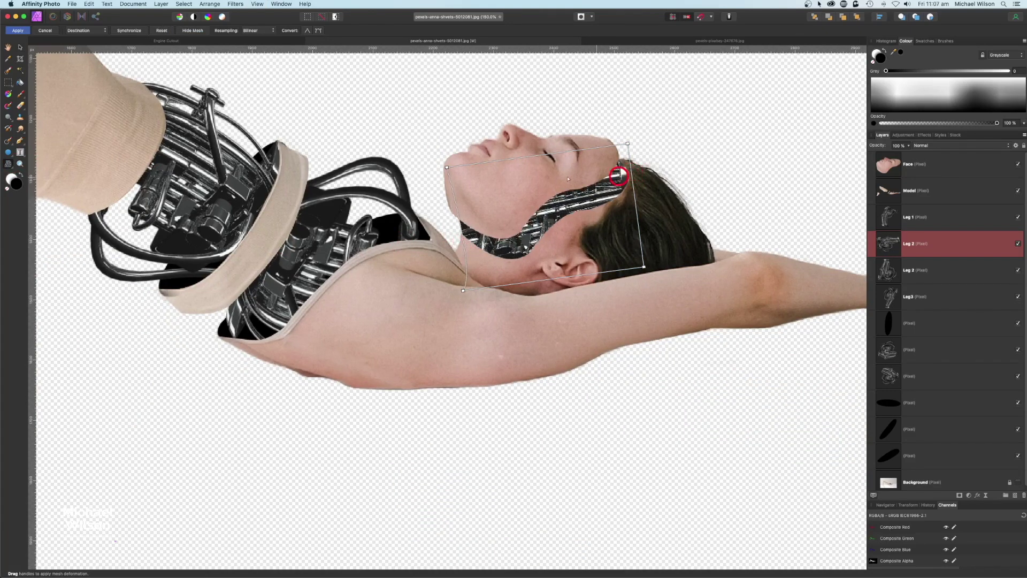
left_click(27, 30)
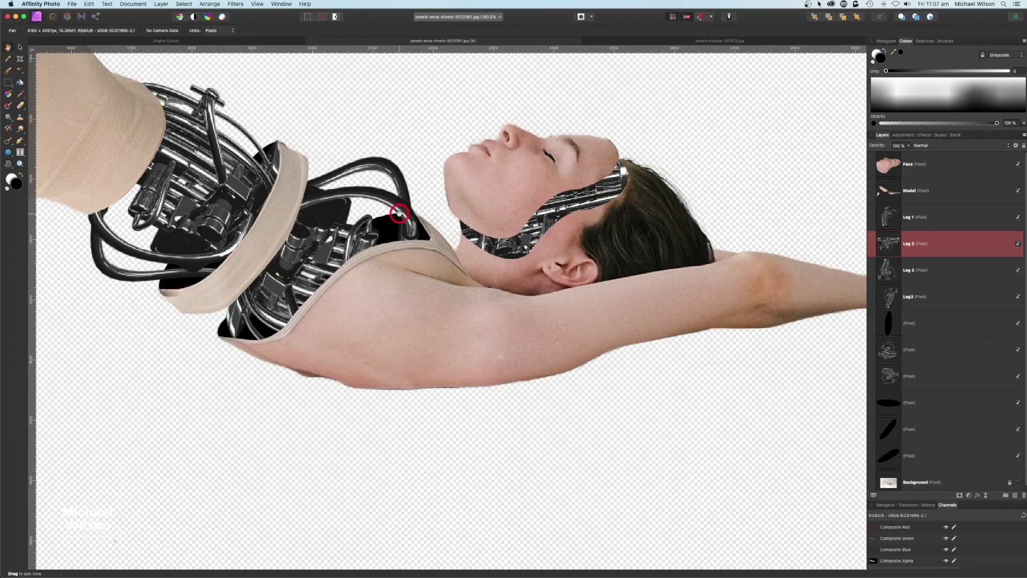
- Rename the face gap's engine layer as Face Engine, and select the Leg 1 layer
key("super+0")
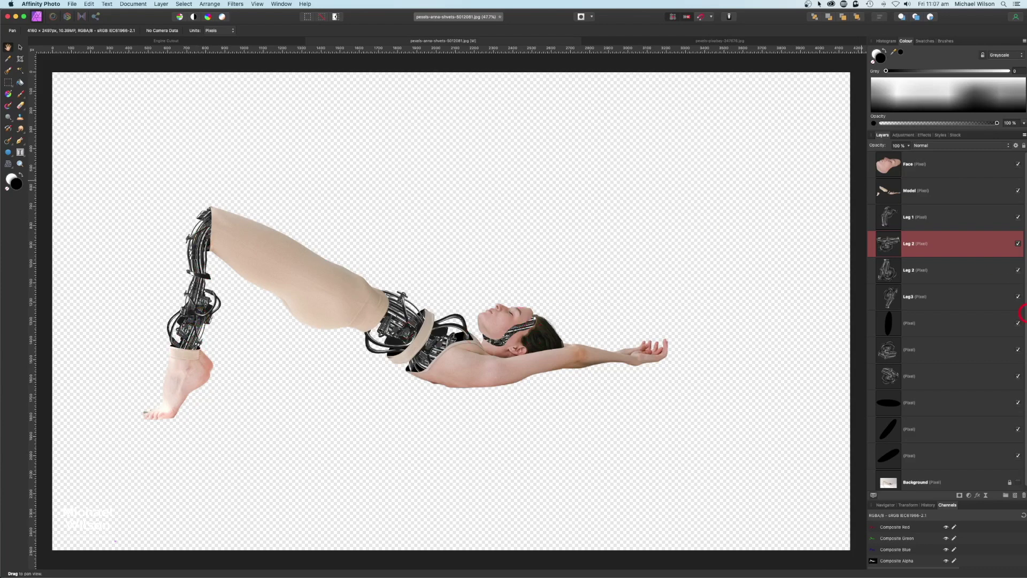
left_click(8, 125)
left_click(21, 48)
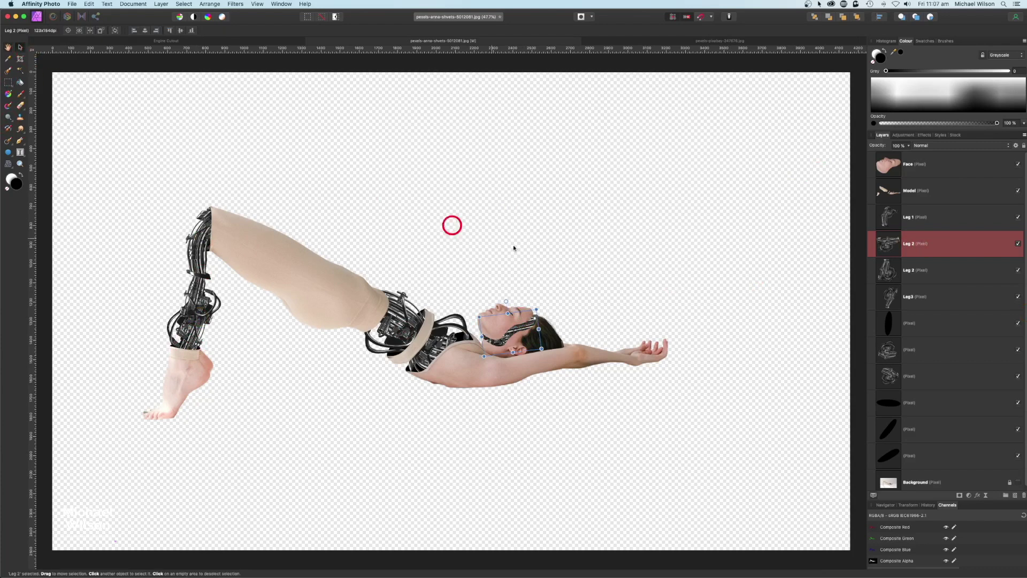
double_click(913, 248)
left_click_drag(916, 243, 896, 245)
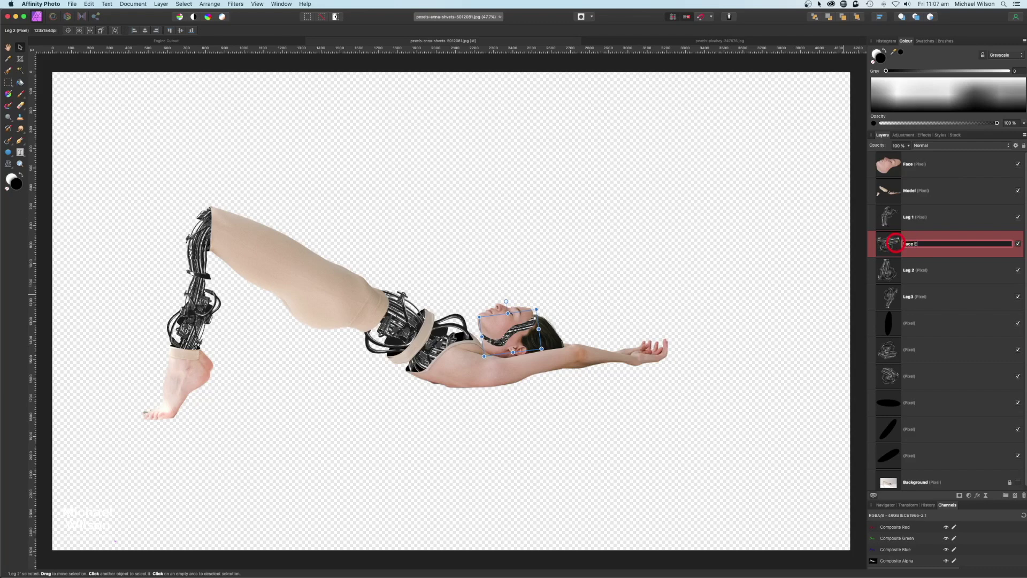
key("Return")
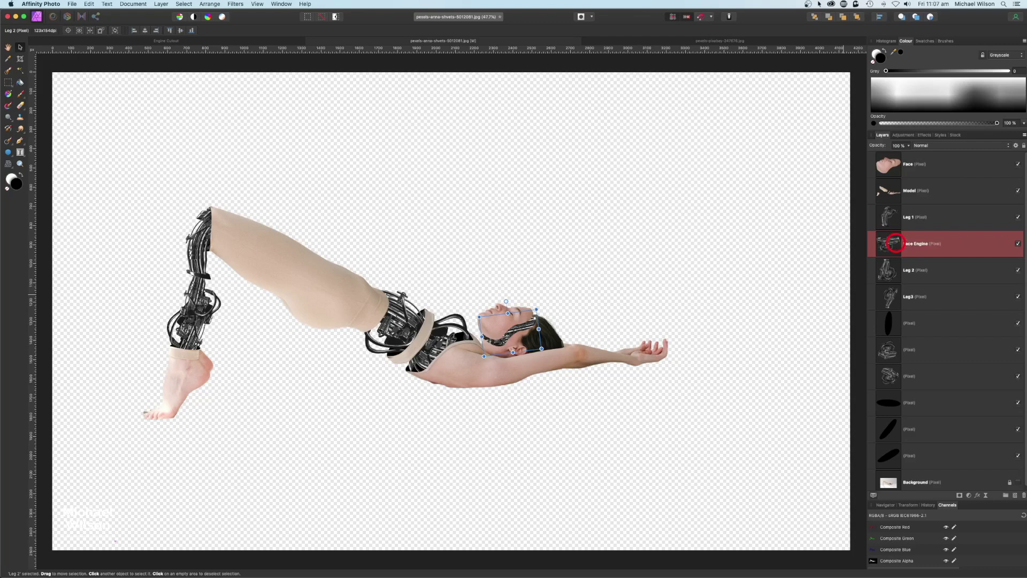
left_click(903, 221)
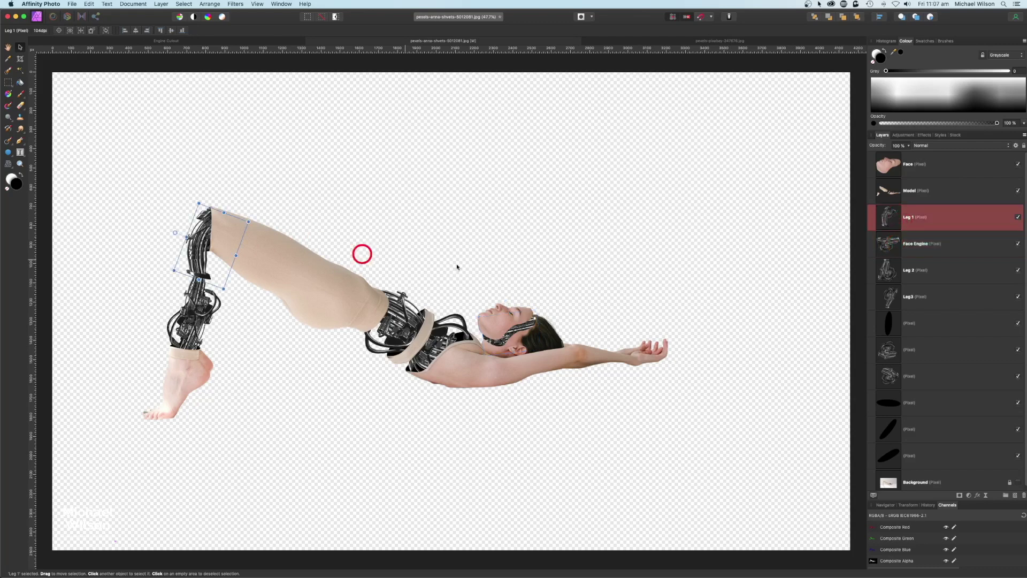
- Add a Recolour adjustment to the Leg 1 engine and nest it inside that layer so only this engine is tinted
left_click(925, 271)
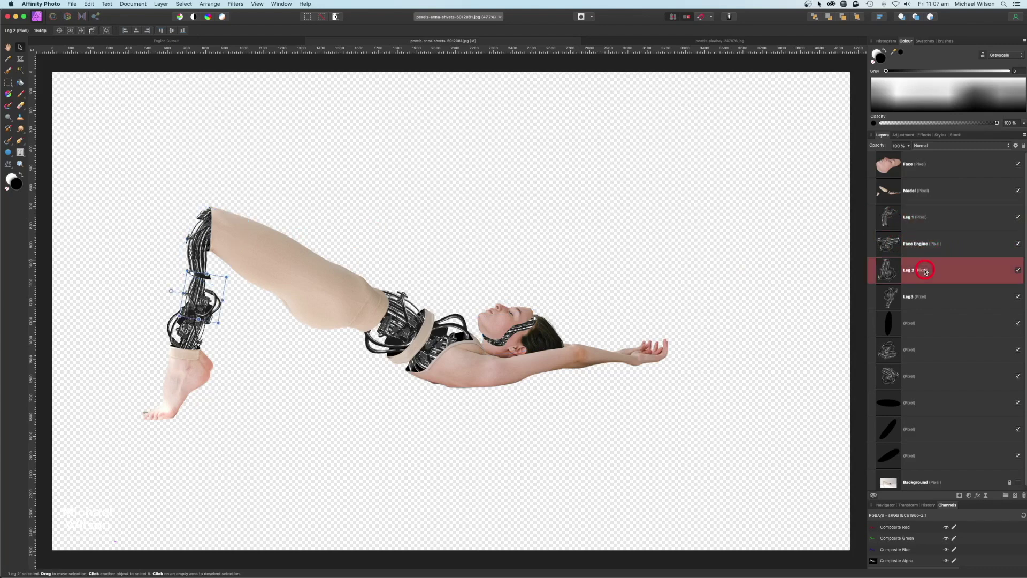
left_click(924, 297)
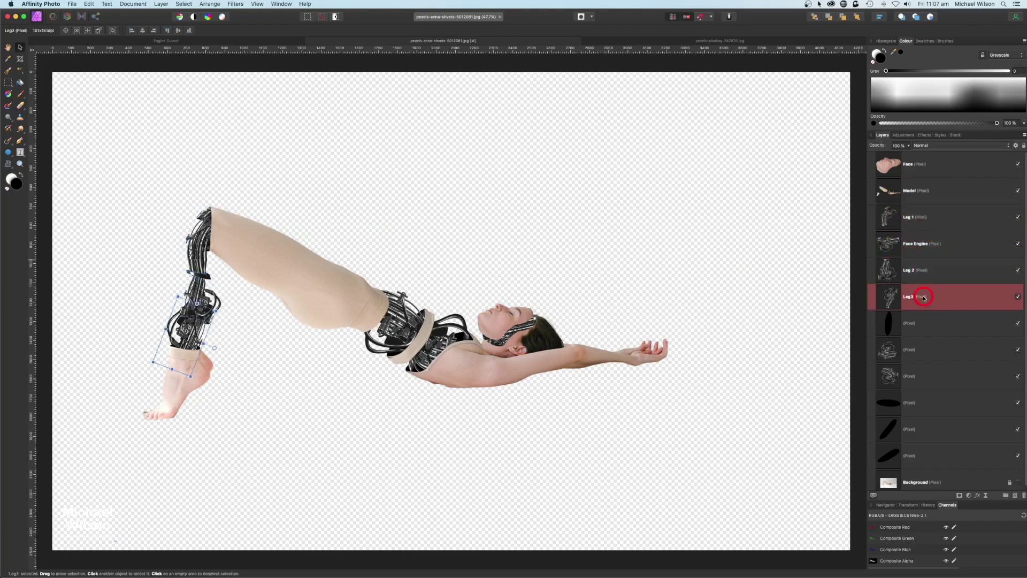
scroll(923, 298, "down", 1)
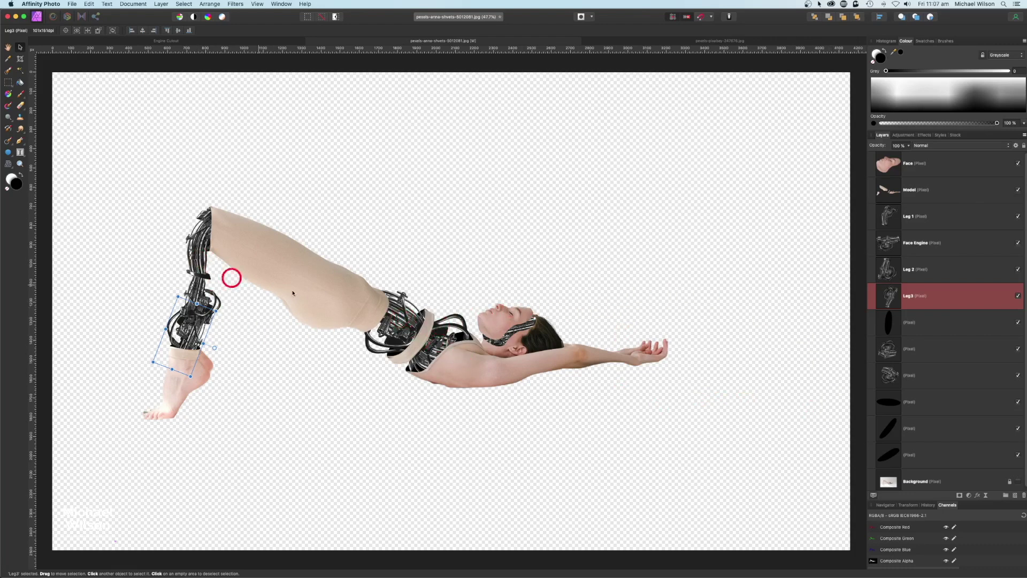
left_click(921, 212)
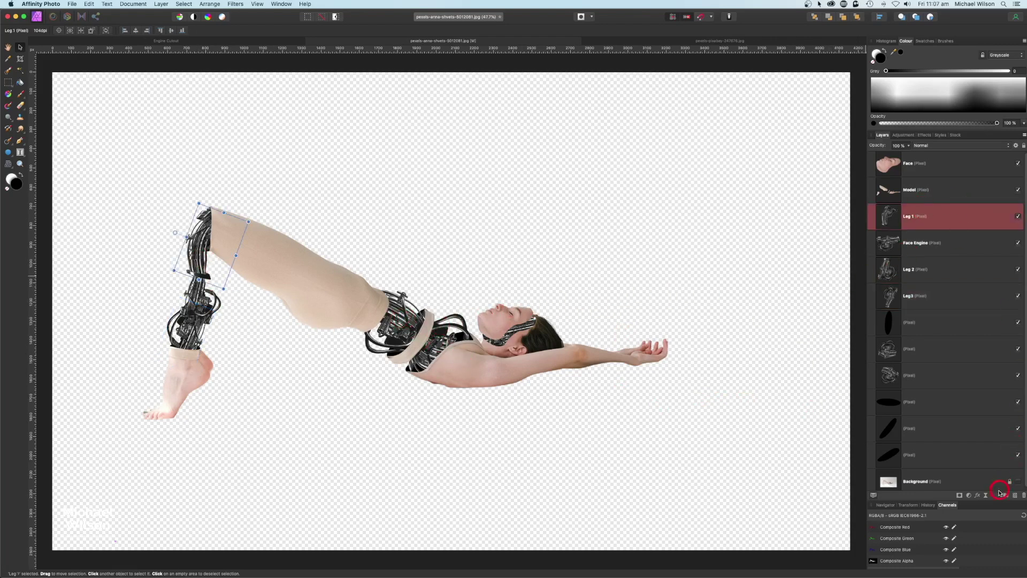
left_click(969, 495)
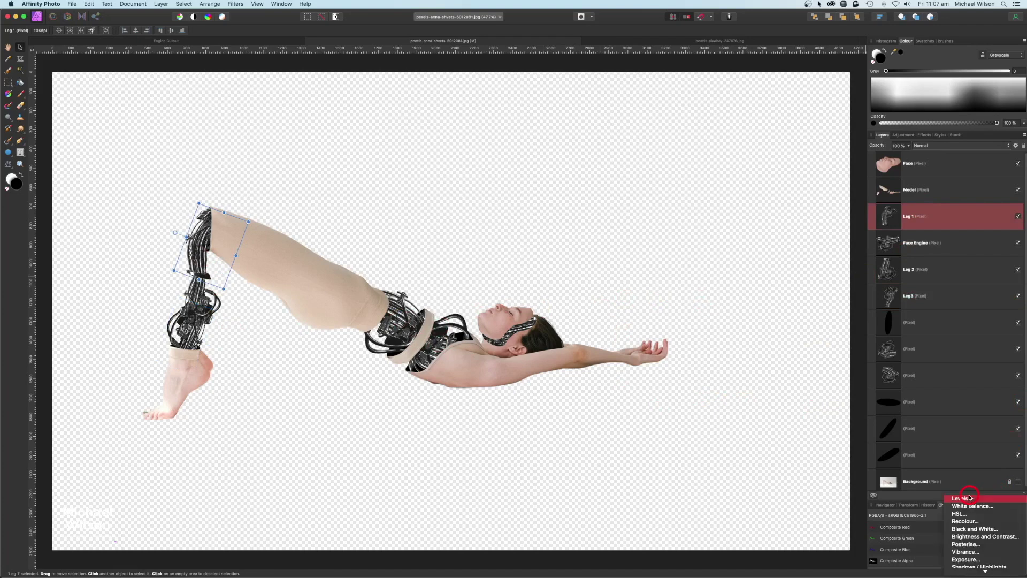
left_click(970, 523)
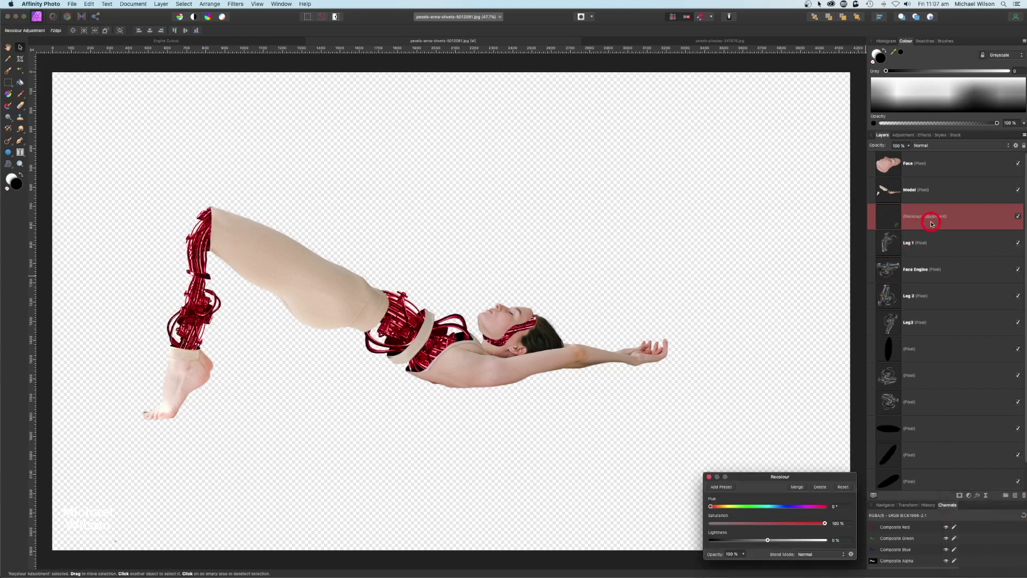
left_click_drag(925, 228, 908, 251)
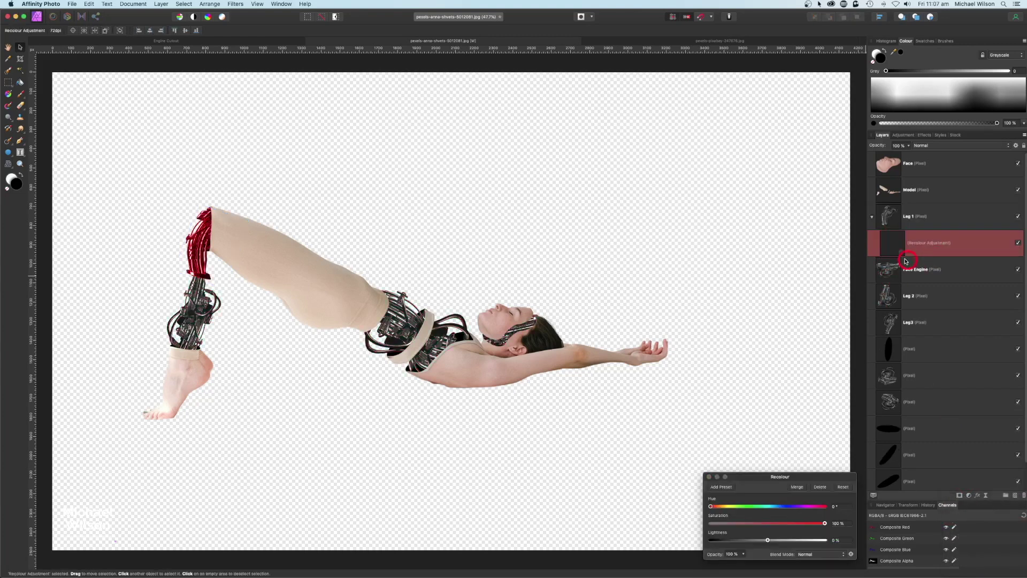
- Shift the Recolour adjustment's hue to a golden orange and close its settings
left_click_drag(823, 477, 815, 323)
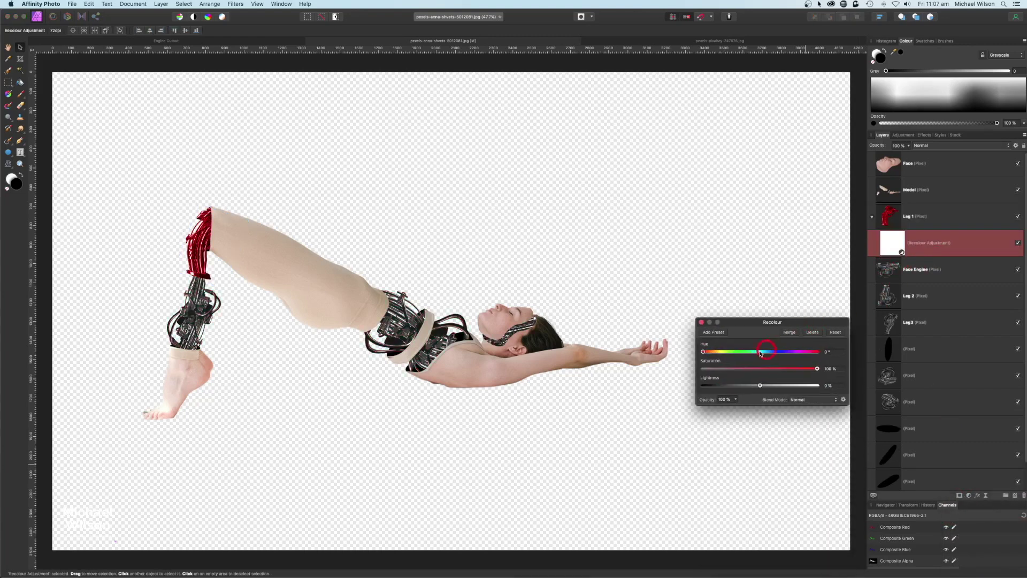
left_click_drag(709, 356, 717, 356)
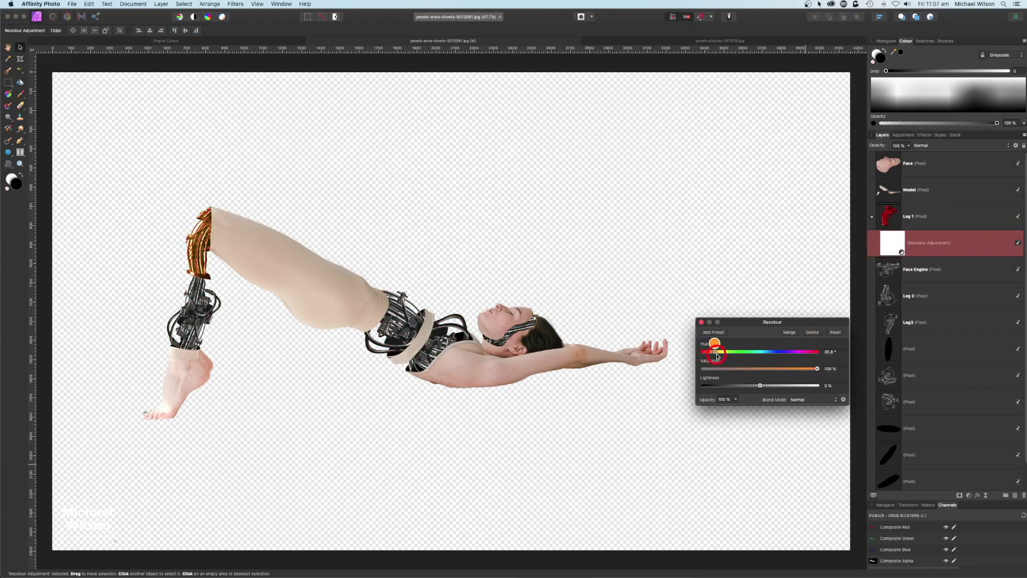
left_click(701, 322)
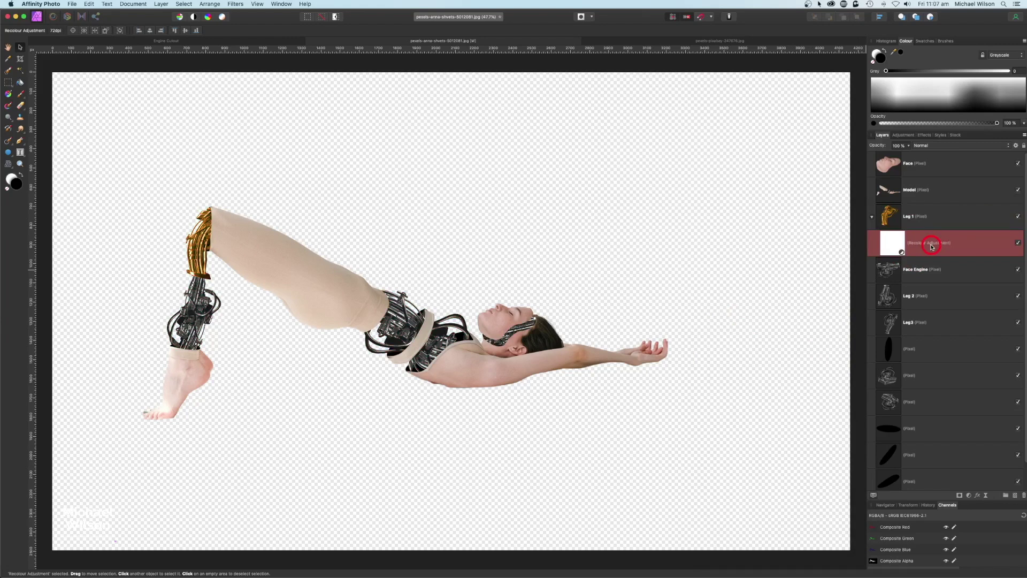
- Duplicate the gold Recolour adjustment into the Face Engine, Leg 2 and Leg3 layers
key("super+j")
left_click_drag(933, 258, 932, 291)
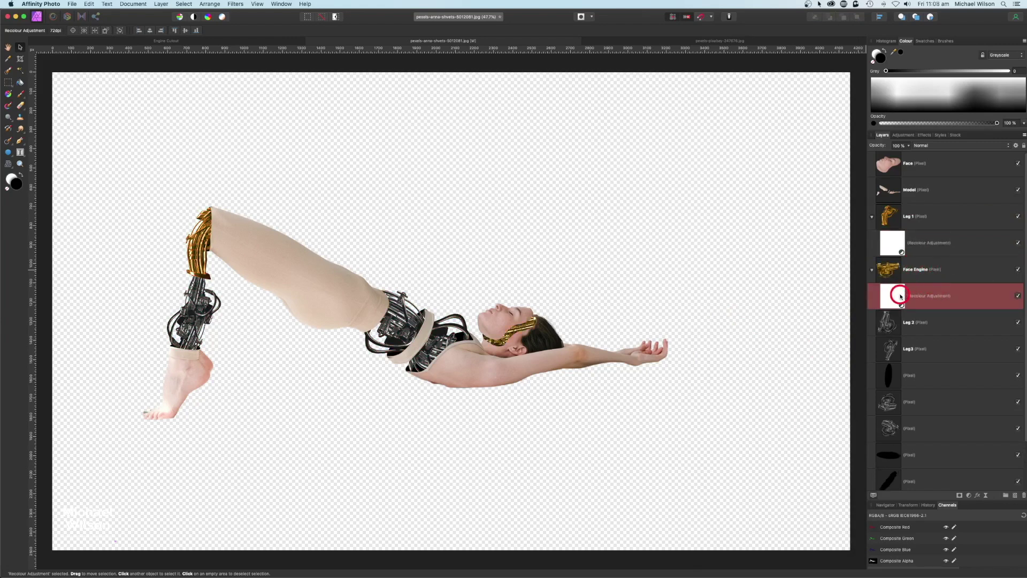
key("super+j")
left_click_drag(908, 298, 977, 348)
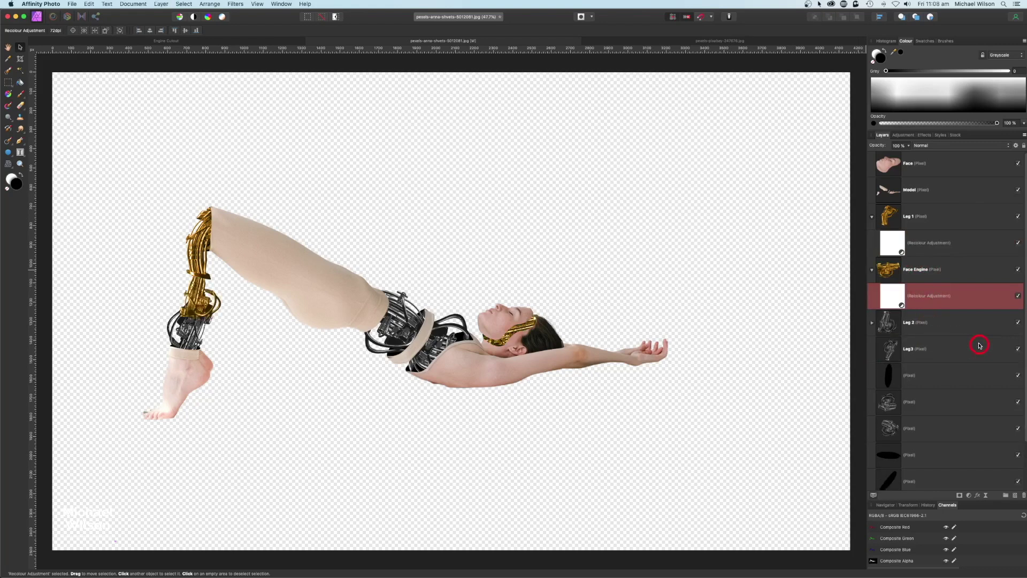
key("super+j")
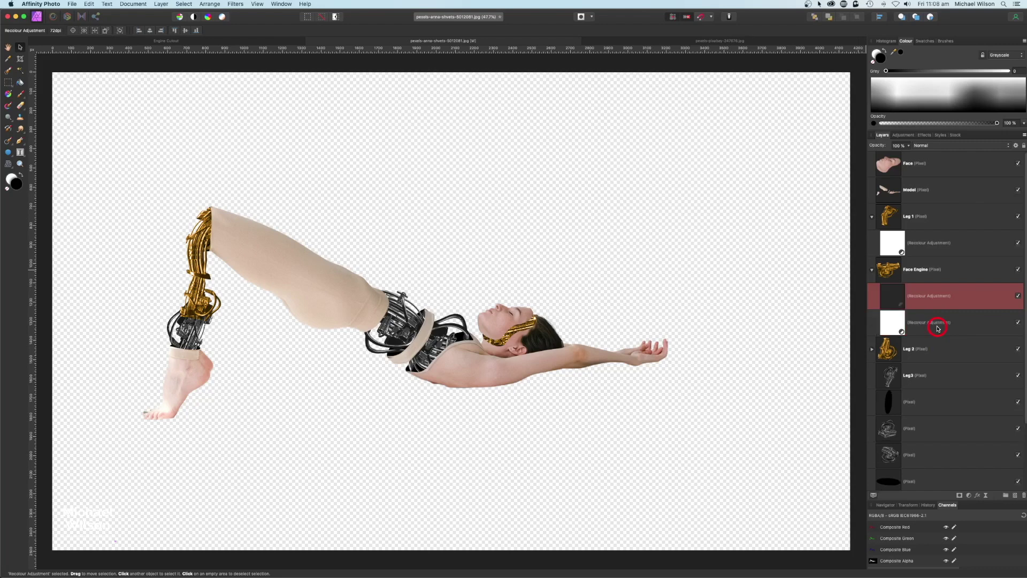
left_click_drag(937, 328, 964, 379)
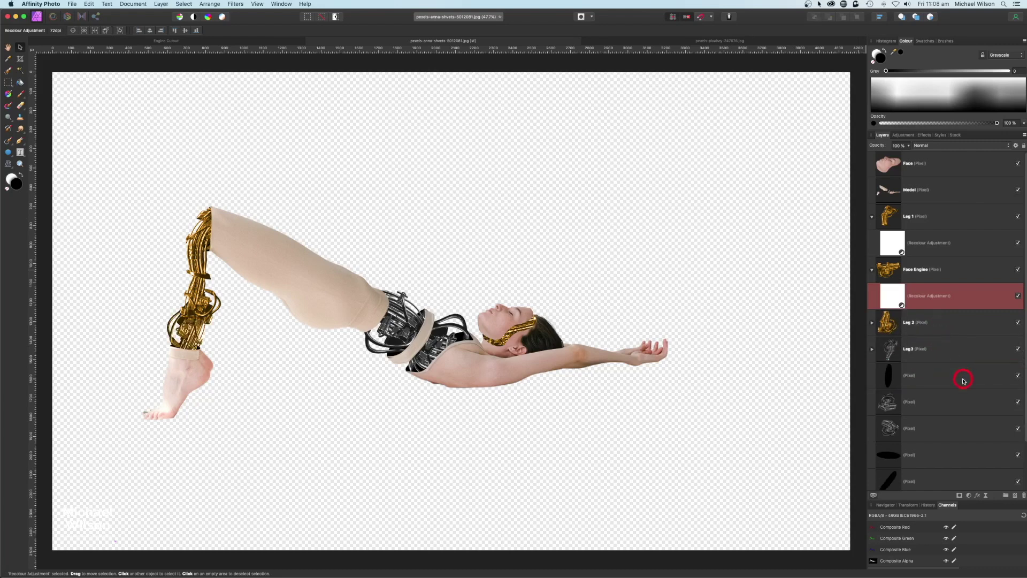
- Duplicate the gold Recolour adjustment into both torso engine layers, and collapse the Face Engine and Leg 1 layers
scroll(912, 373, "down", 3)
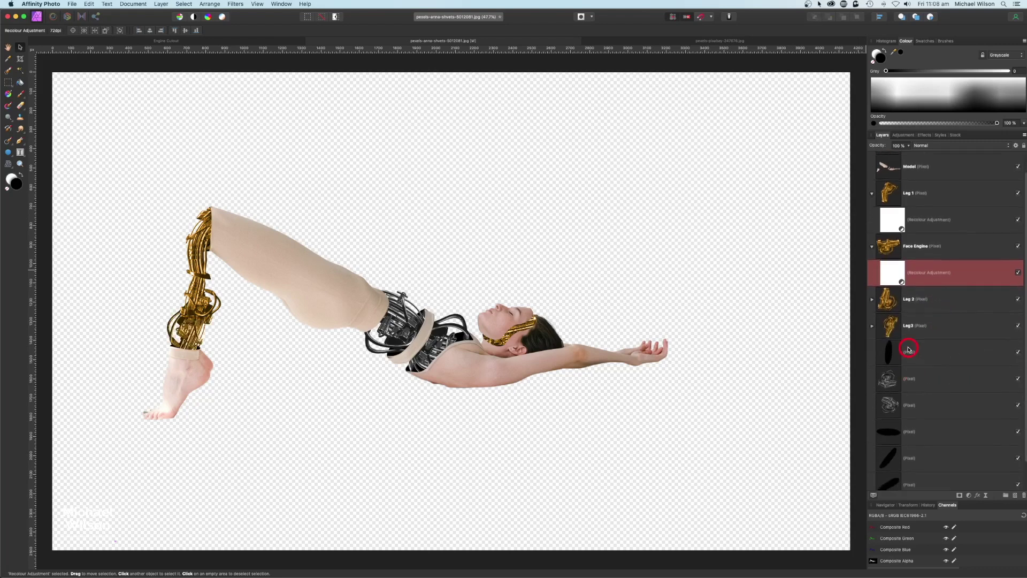
key("super+j")
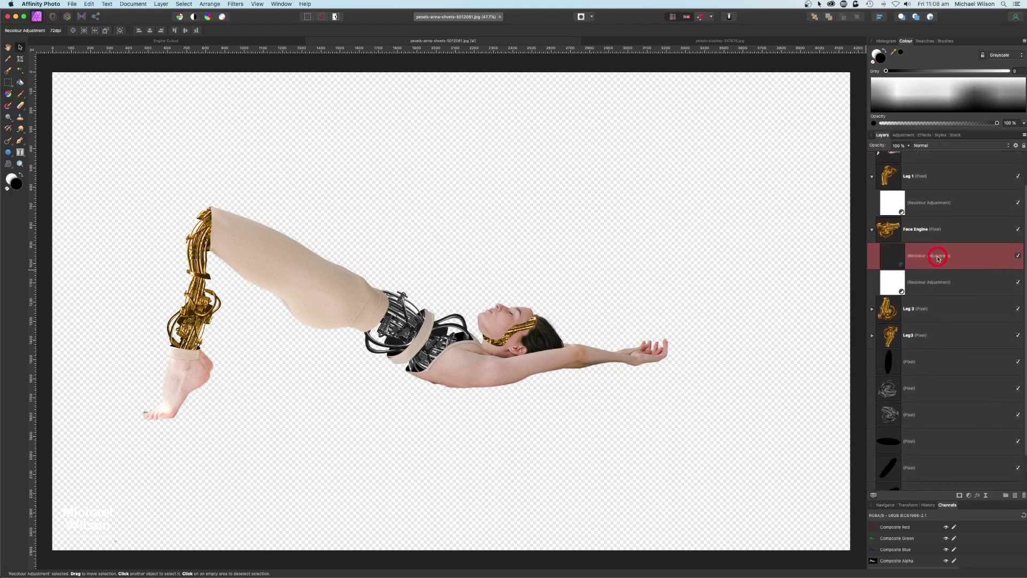
left_click_drag(932, 279, 957, 383)
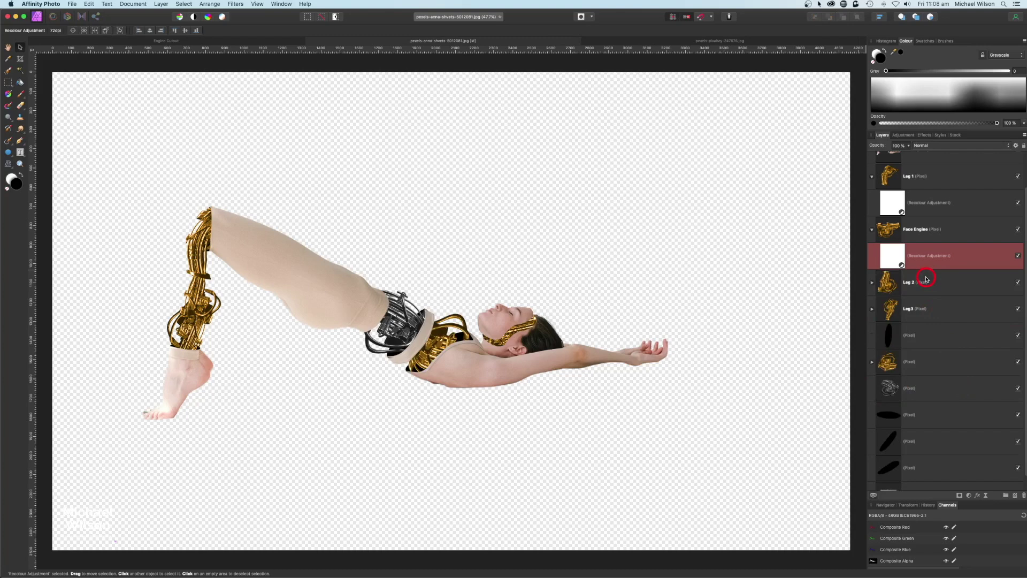
key("super+j")
left_click_drag(929, 268, 957, 411)
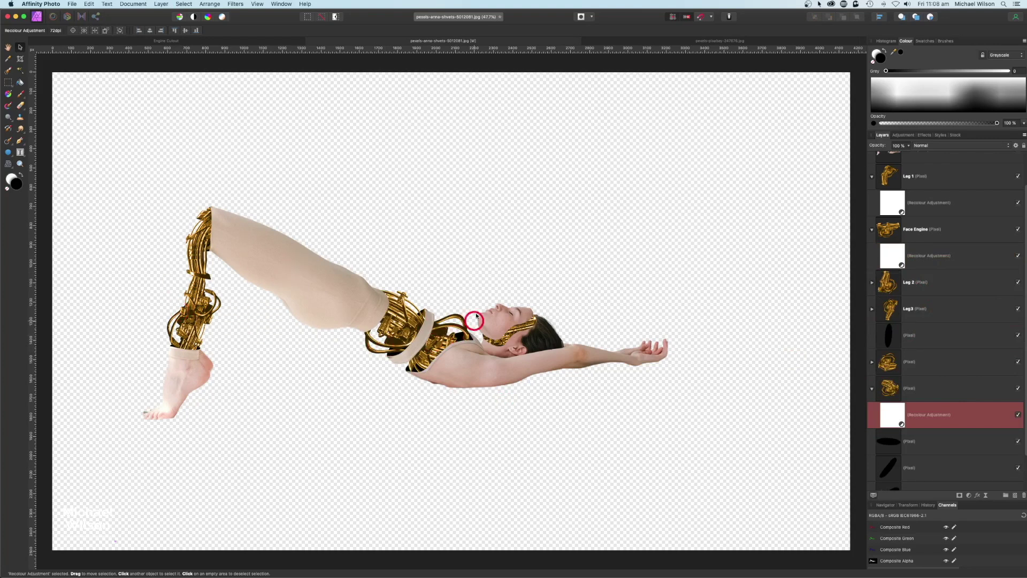
left_click(872, 230)
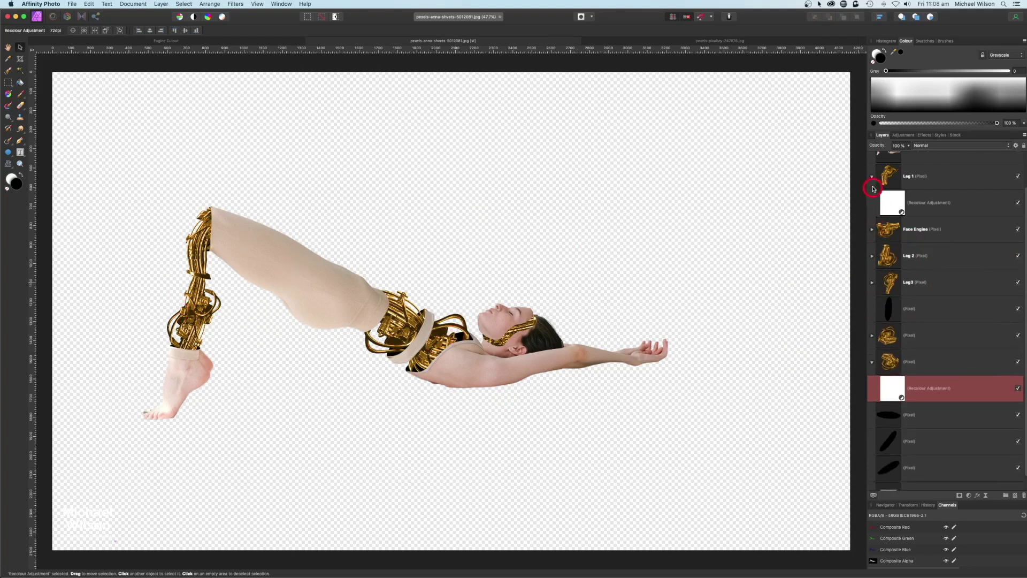
left_click(873, 177)
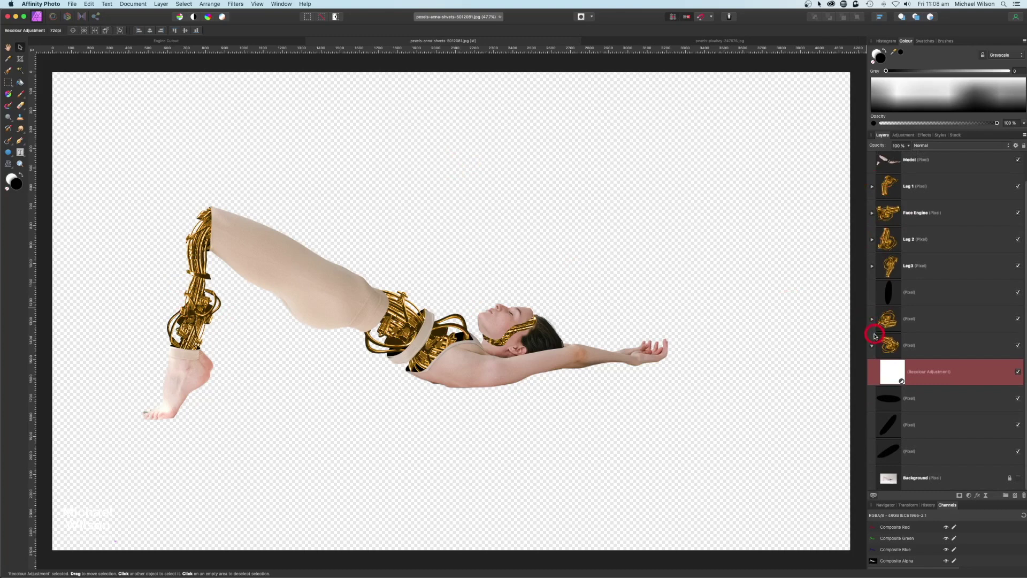
scroll(874, 335, "up", 1)
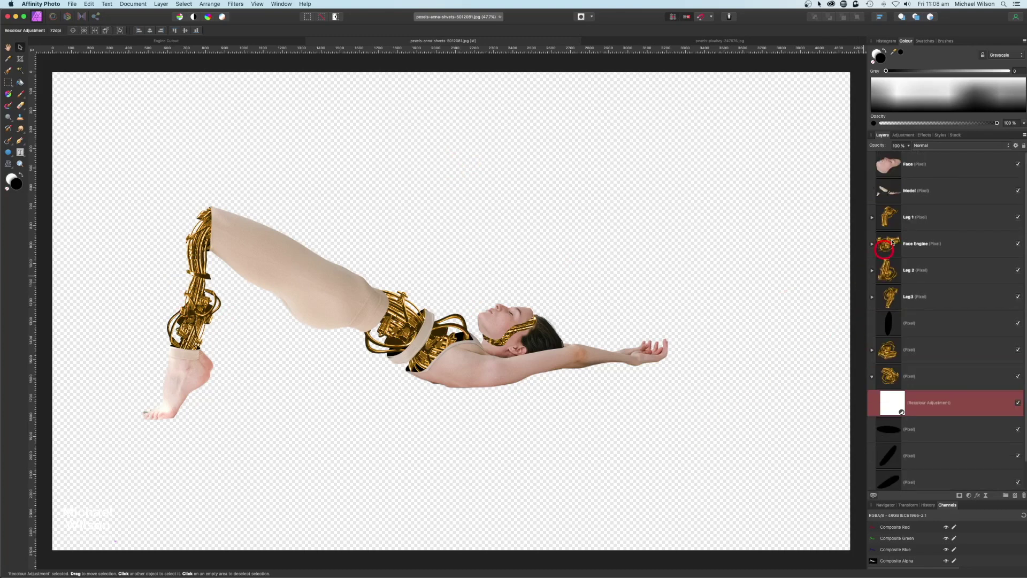
- Add a Black & White adjustment and nest it inside the Model layer to turn the body's skin grey
left_click(899, 188)
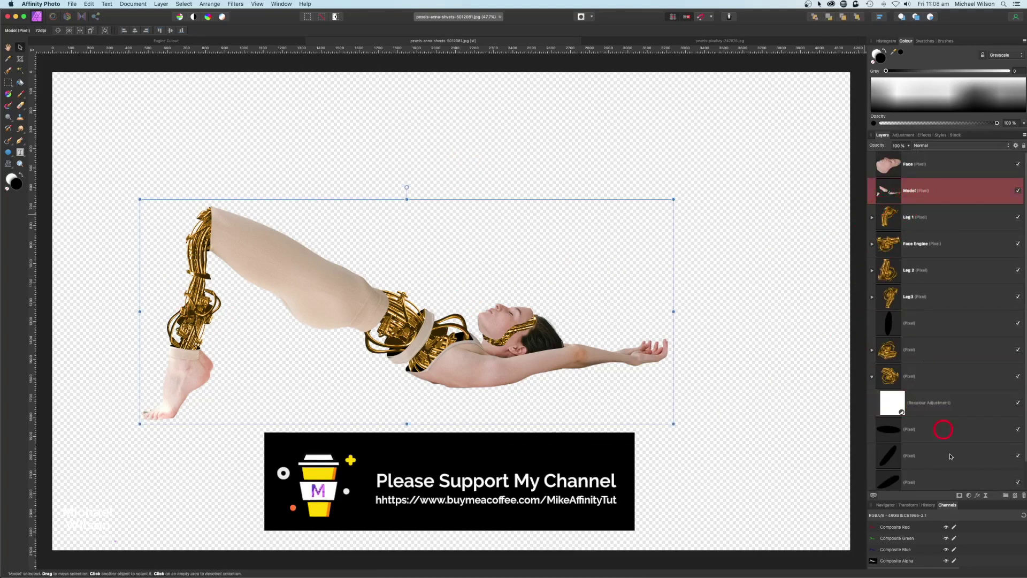
left_click(970, 496)
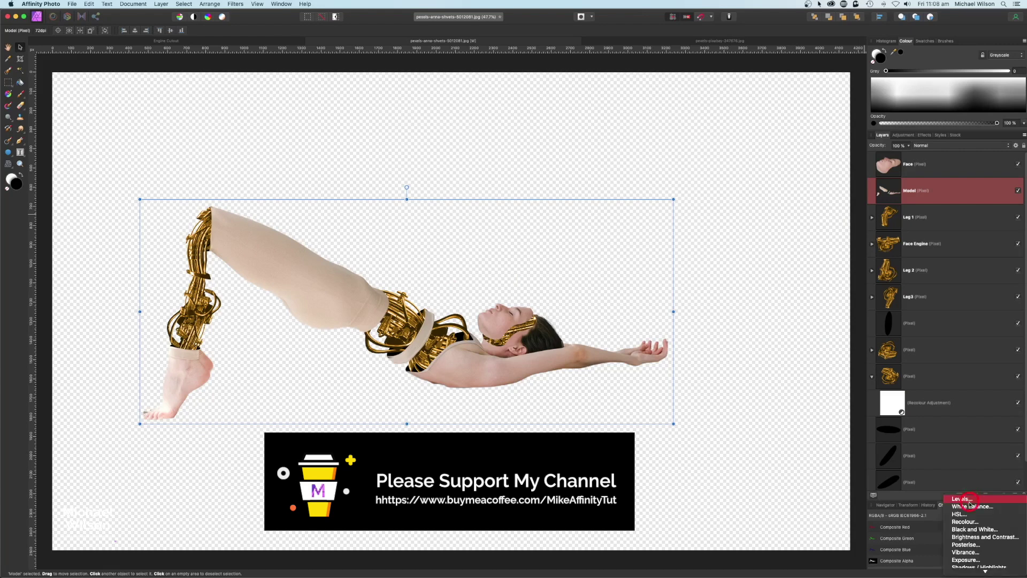
left_click(973, 529)
left_click_drag(928, 200, 929, 216)
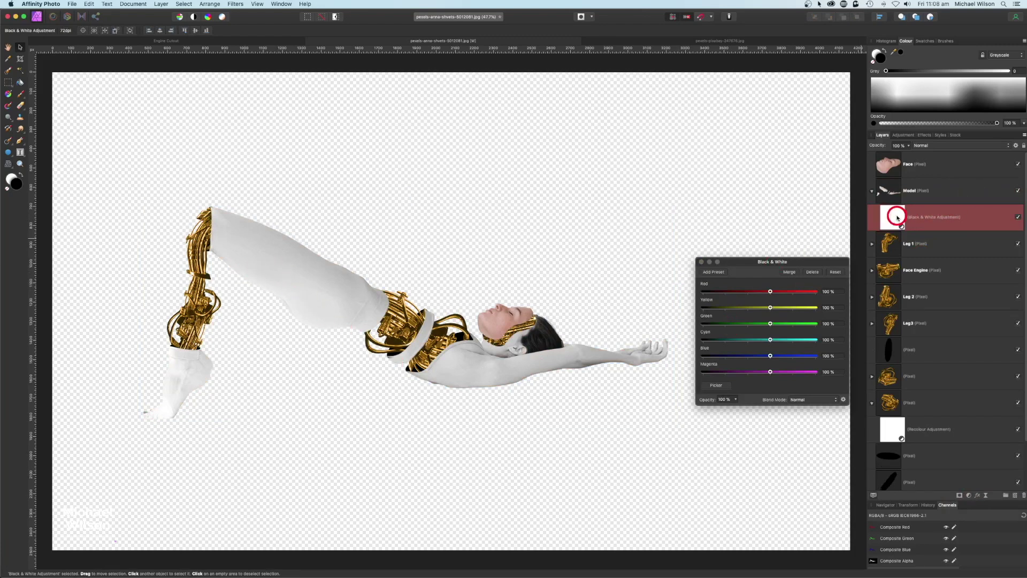
- Duplicate the Black & White adjustment into the Face layer, and collapse the Face, Model and lower torso engine layers
key("super+j")
left_click_drag(916, 221, 950, 167)
left_click(870, 165)
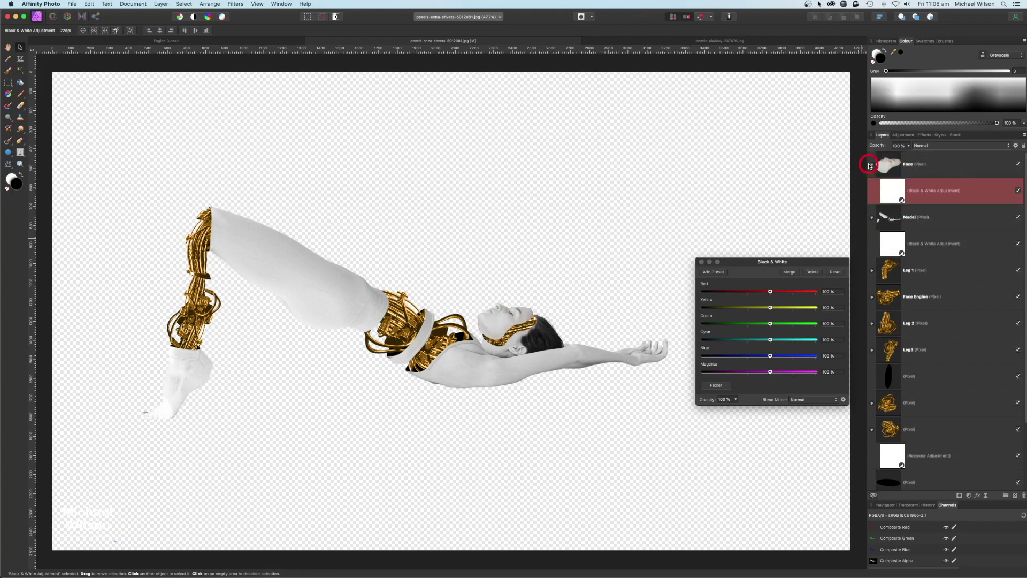
left_click(875, 191)
left_click(873, 193)
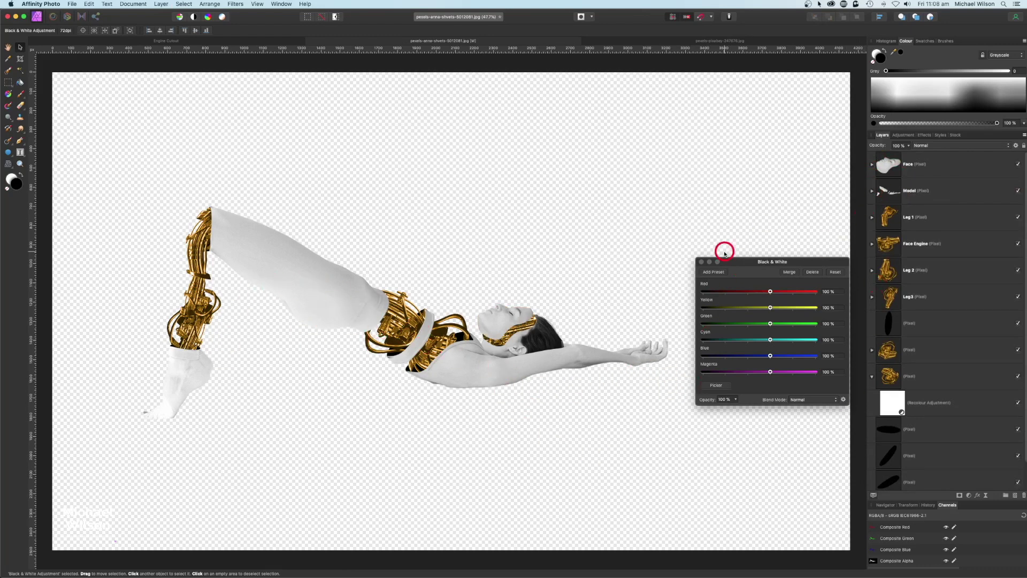
left_click(701, 262)
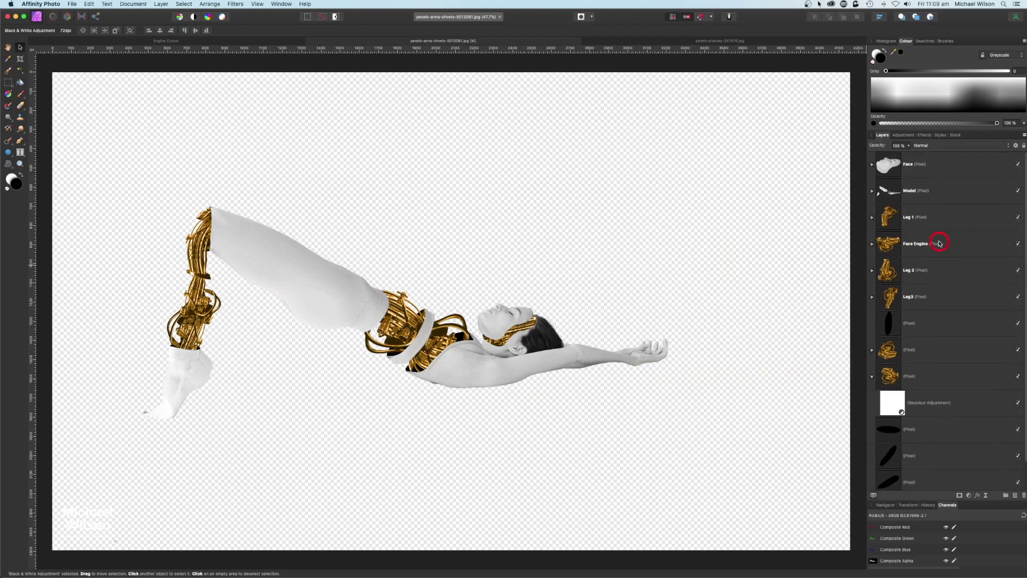
scroll(940, 241, "down", 1)
left_click(872, 364)
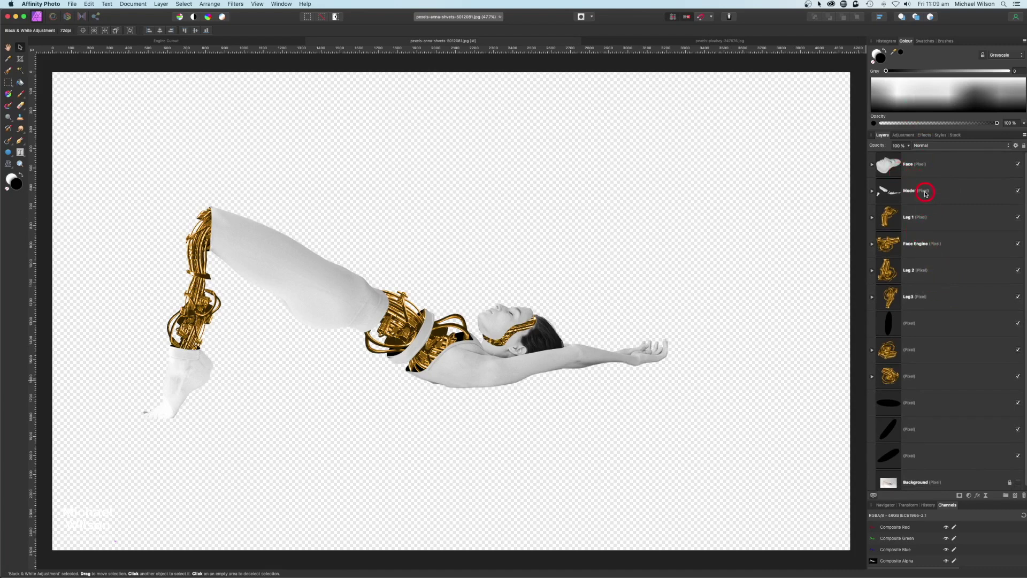
- Draw a black circle over the model's hip above the Face layer, and rasterise it
left_click(952, 168)
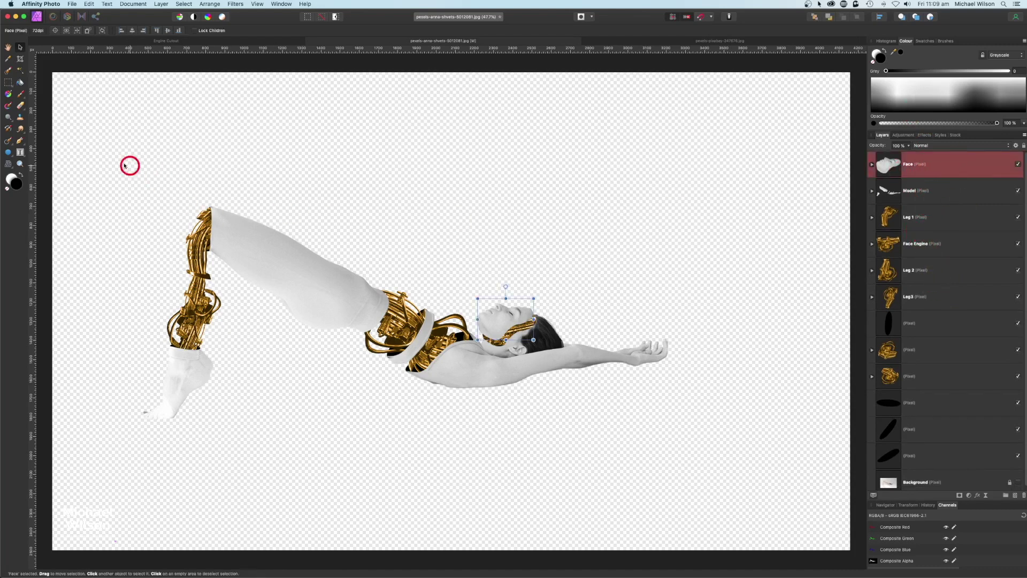
left_click(8, 154)
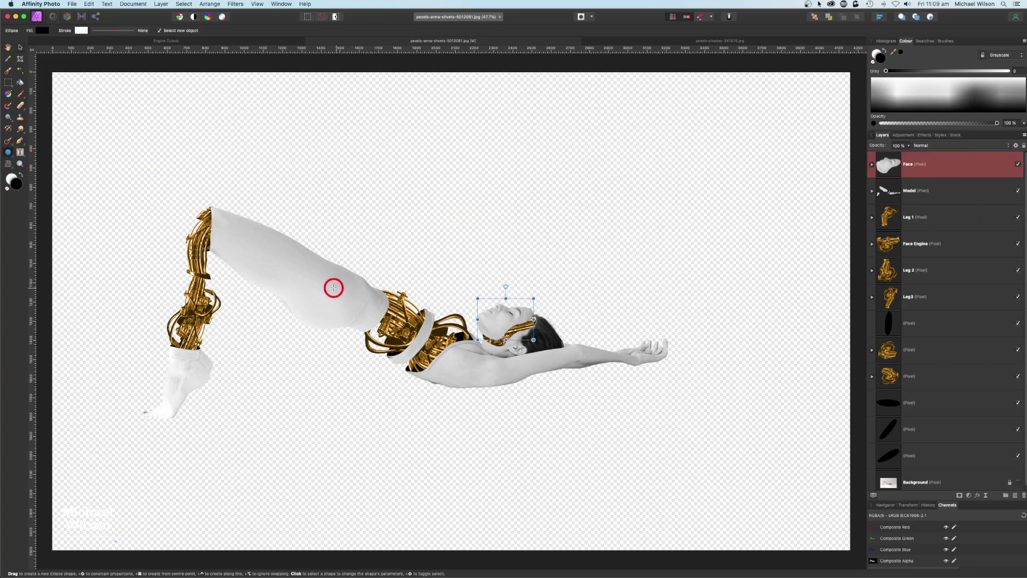
left_click_drag(319, 283, 361, 325)
left_click_drag(351, 284, 348, 276)
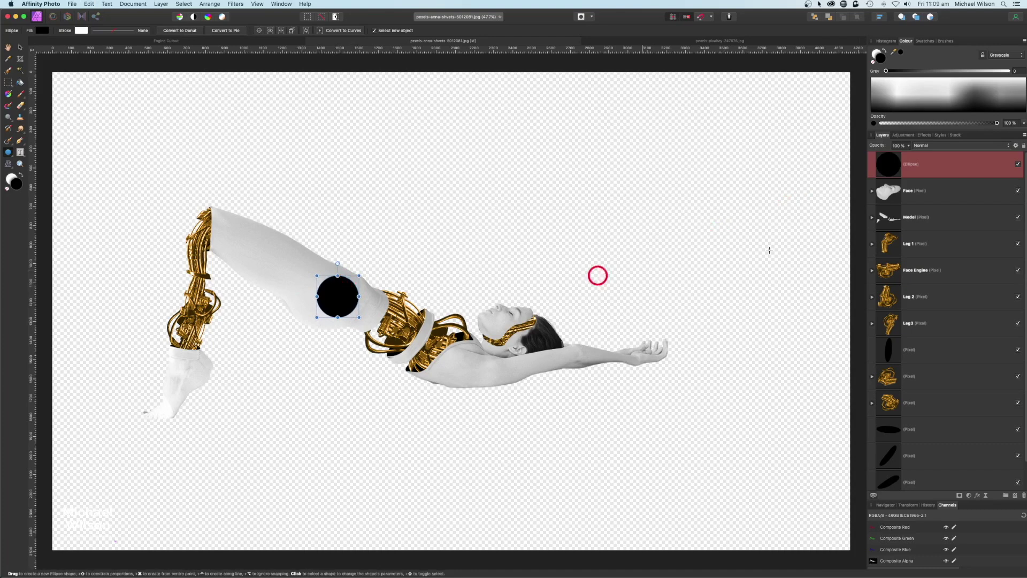
right_click(896, 167)
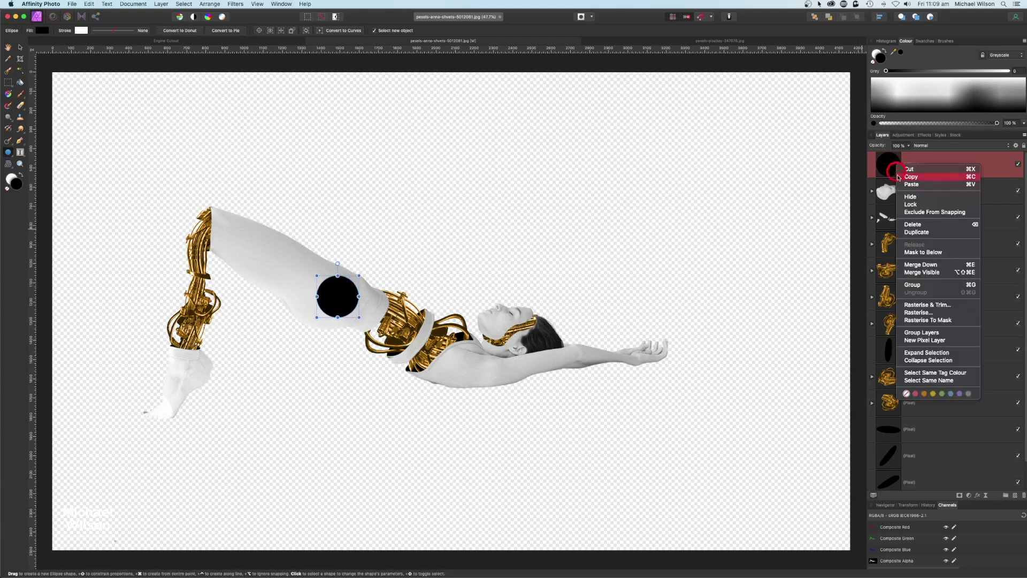
left_click(918, 312)
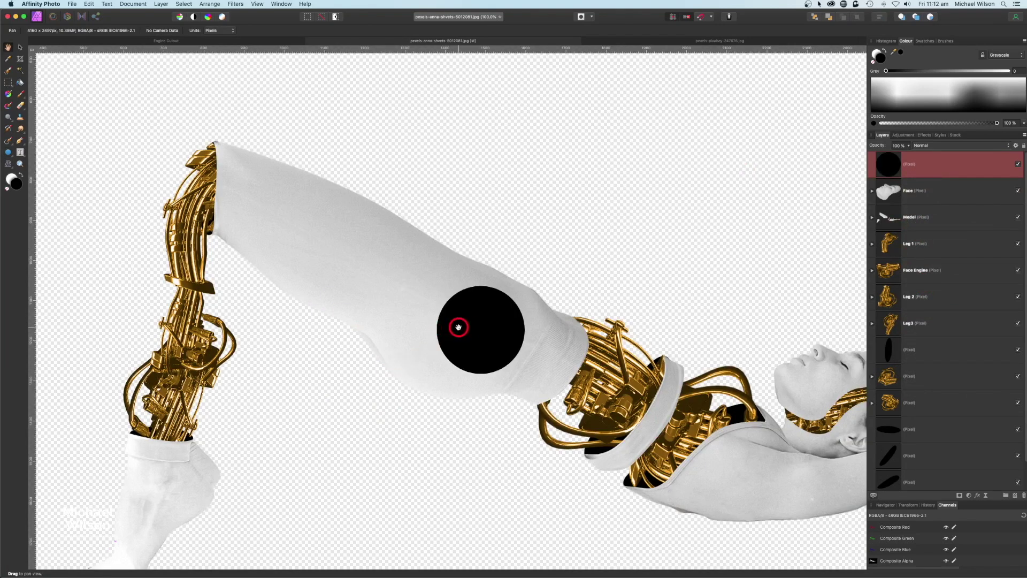
- Draw a tapering curve with the Pen tool from the hip circle's upper edge along the thigh to its lower edge, filled black
left_click(20, 141)
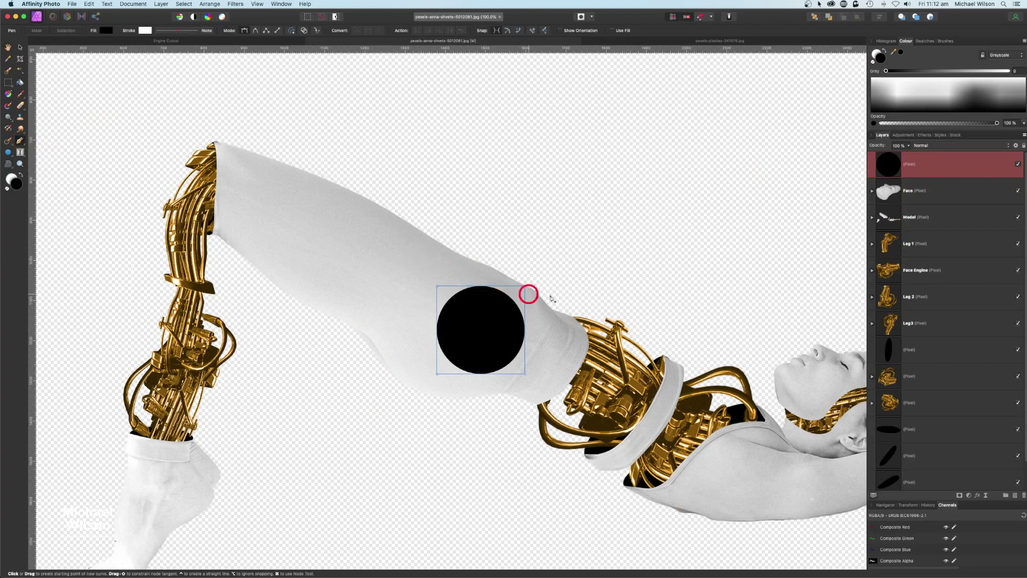
left_click(485, 287)
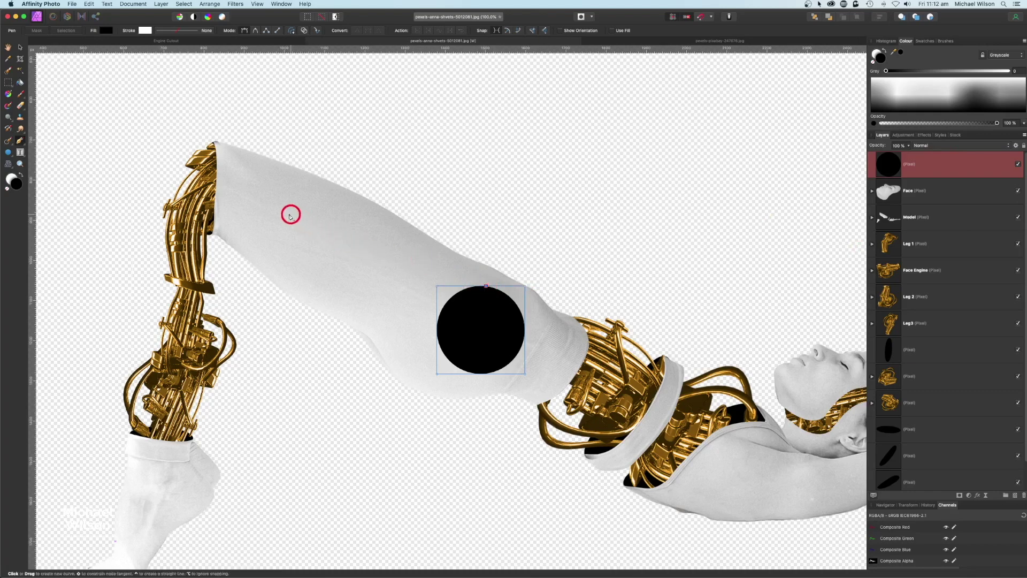
left_click_drag(278, 208, 208, 148)
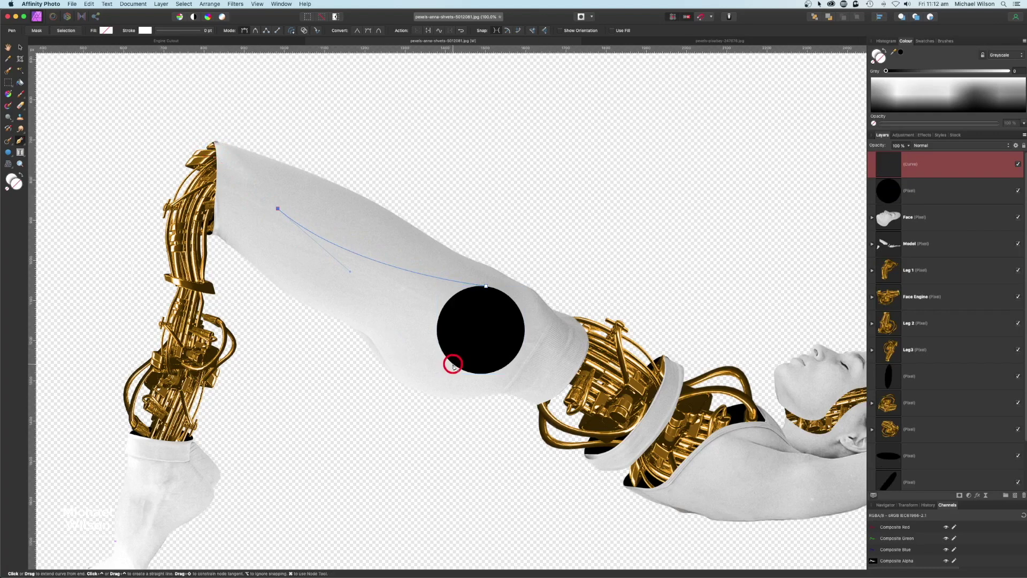
left_click_drag(455, 364, 488, 399)
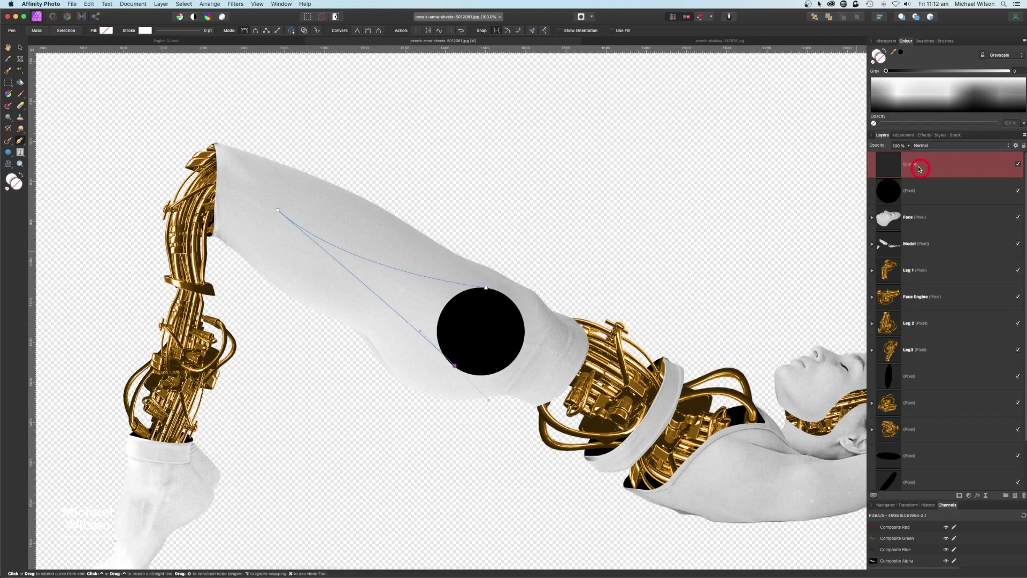
left_click(107, 31)
left_click(111, 41)
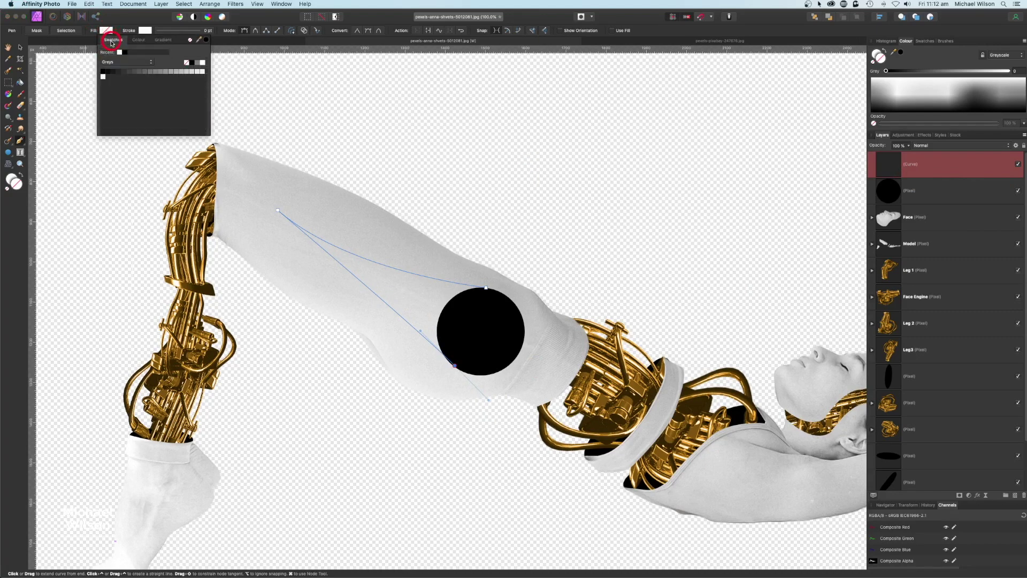
left_click(102, 72)
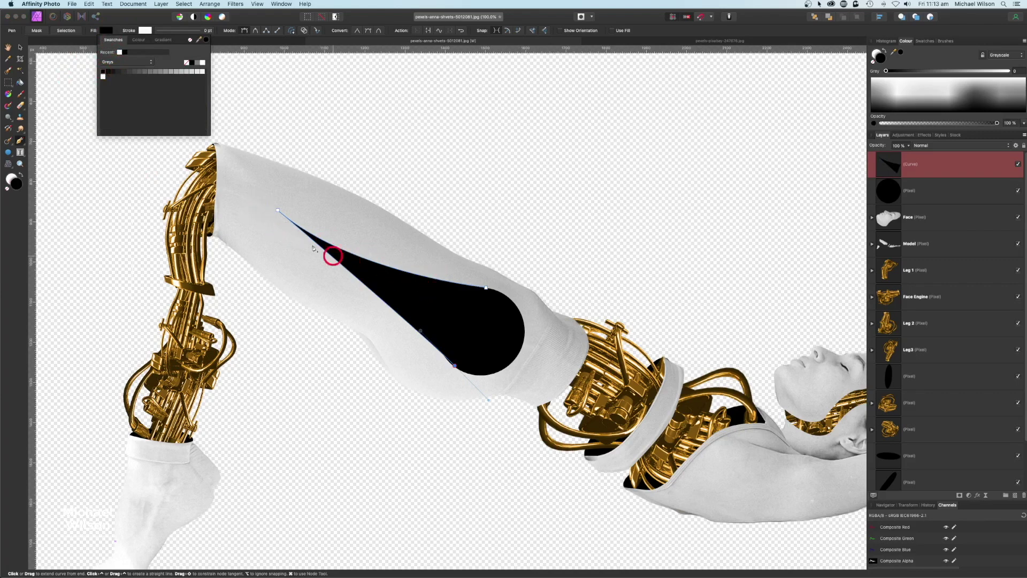
- Rasterise the tapered curve and merge it with the black hip circle into one layer
right_click(916, 170)
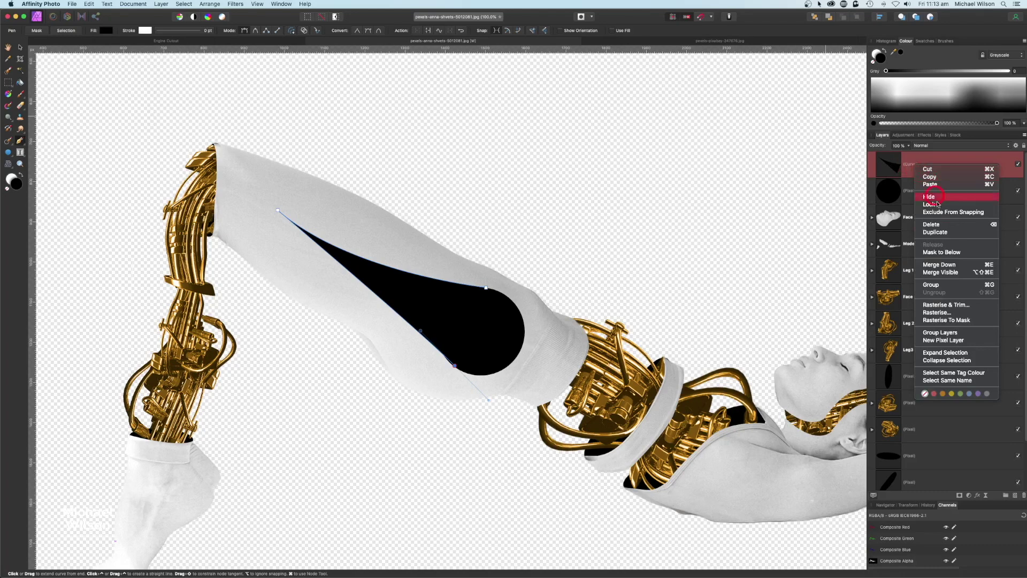
left_click(951, 313)
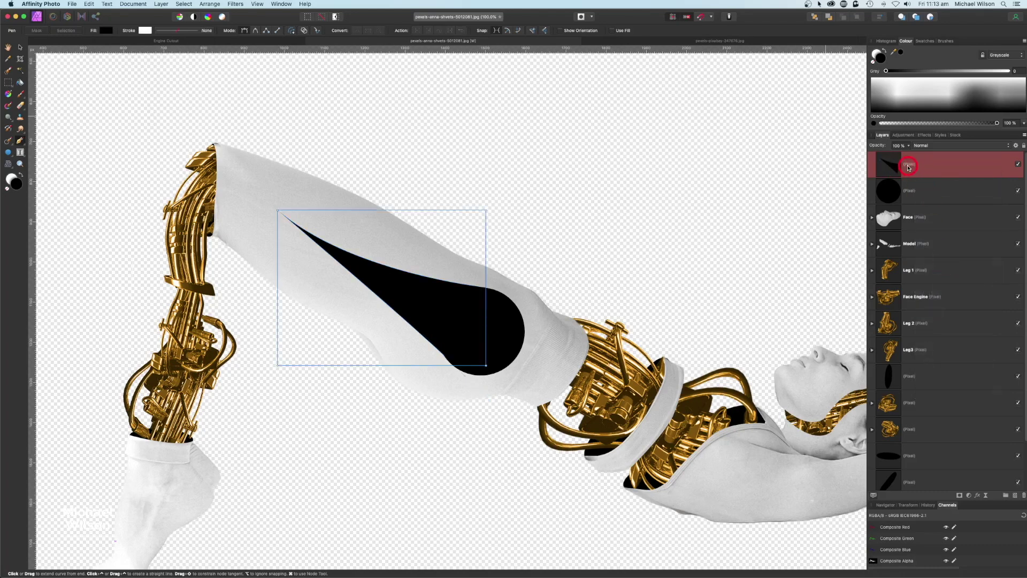
left_click(918, 194, "shift")
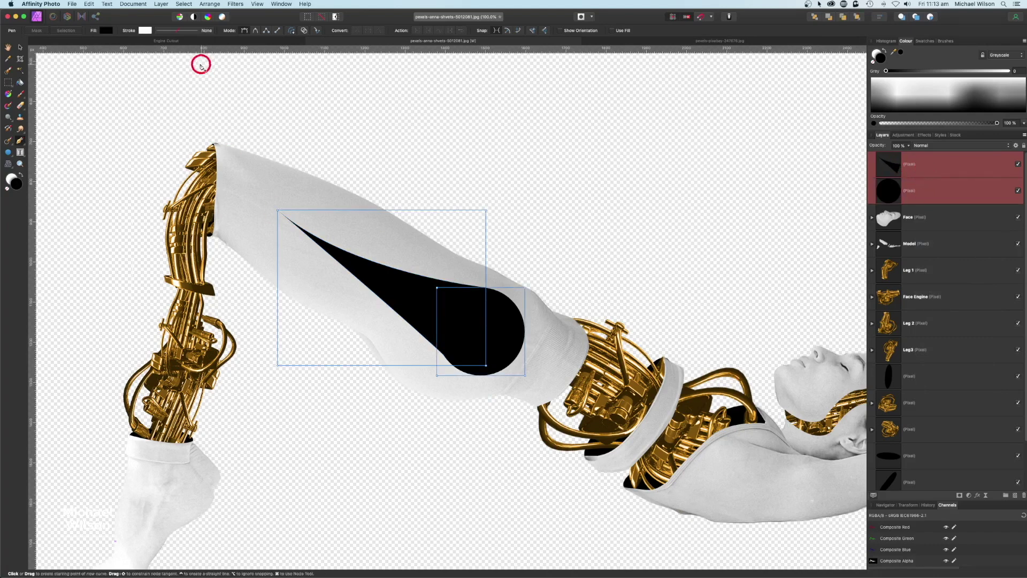
left_click(159, 5)
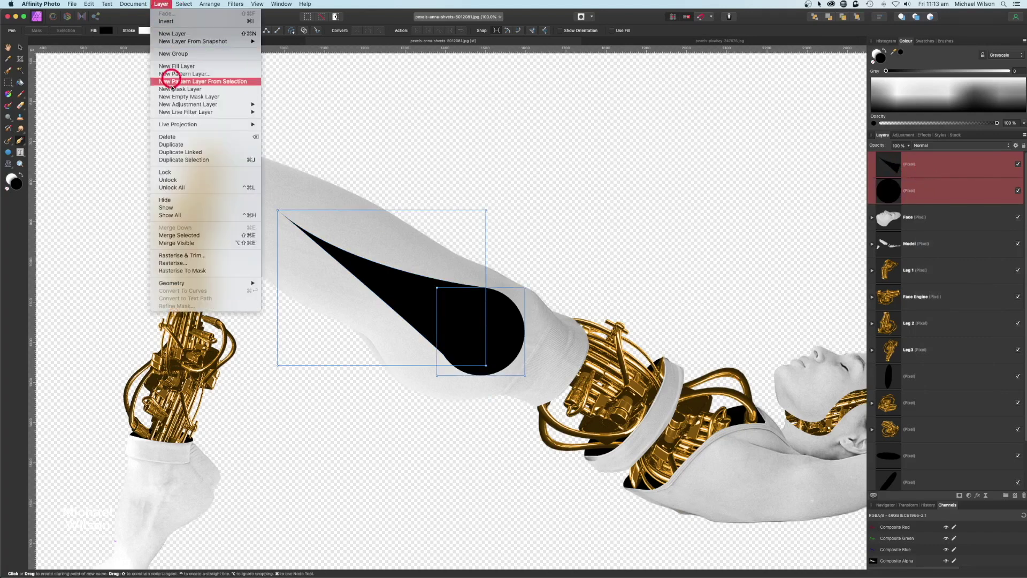
left_click(180, 236)
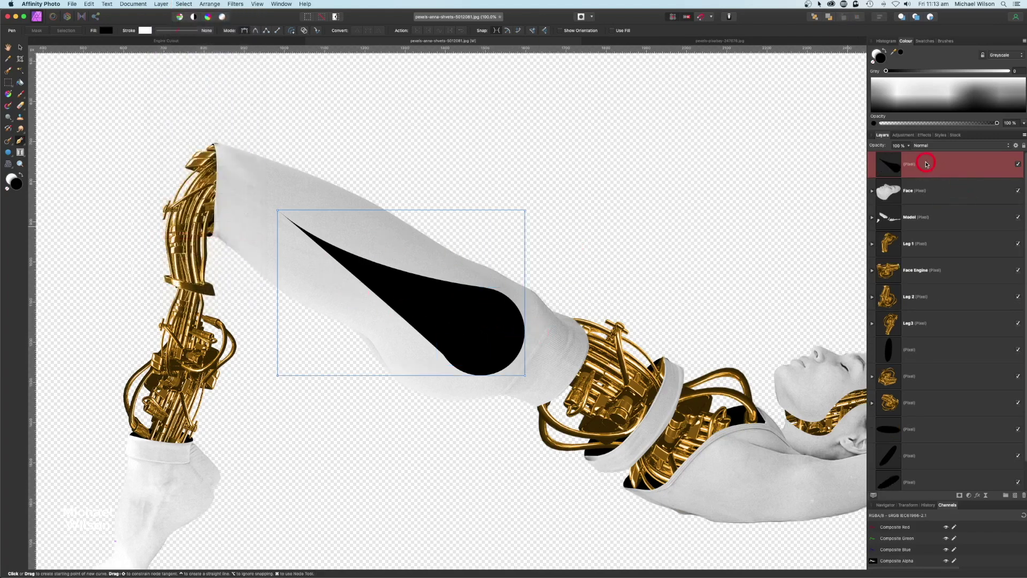
- Add a Pillow Bevel / Emboss layer effect with a 5.4 px radius to the merged hip shape
left_click(978, 496)
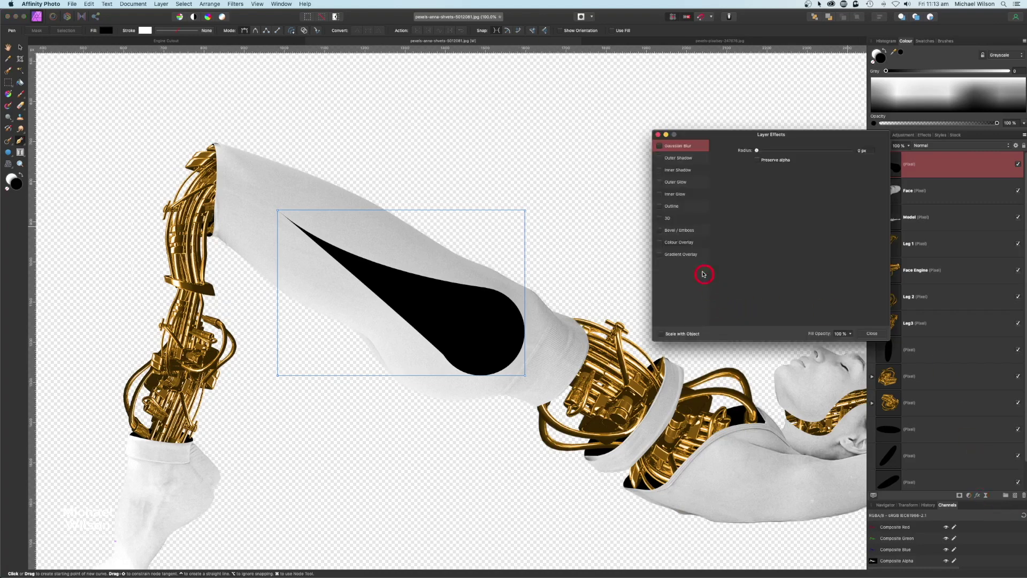
left_click(662, 230)
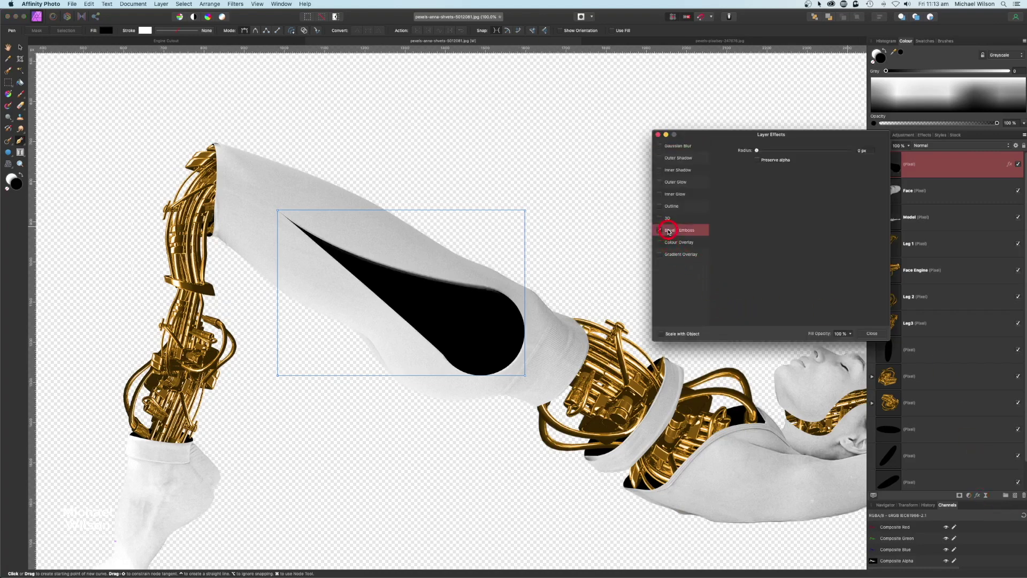
left_click_drag(789, 169, 775, 162)
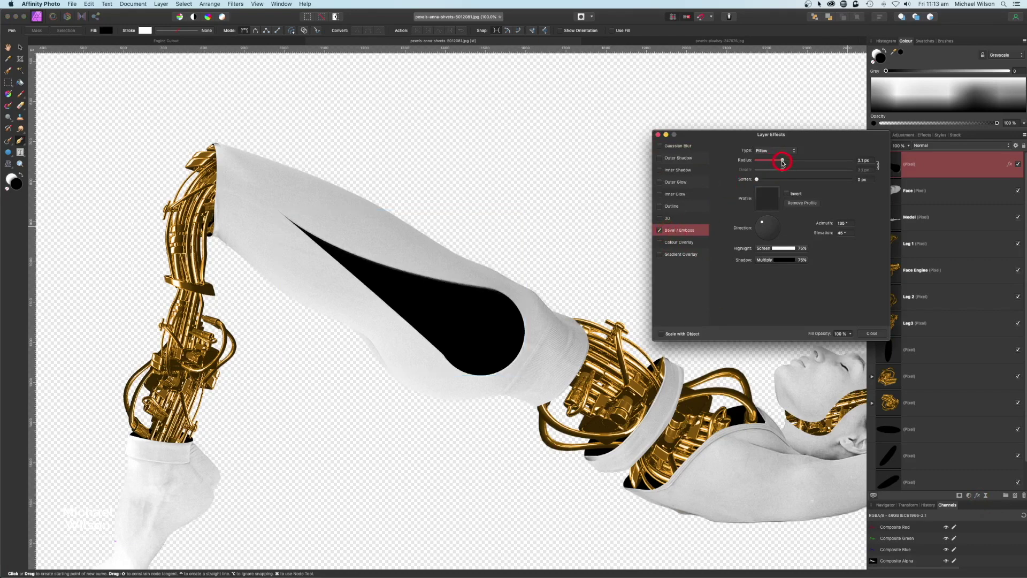
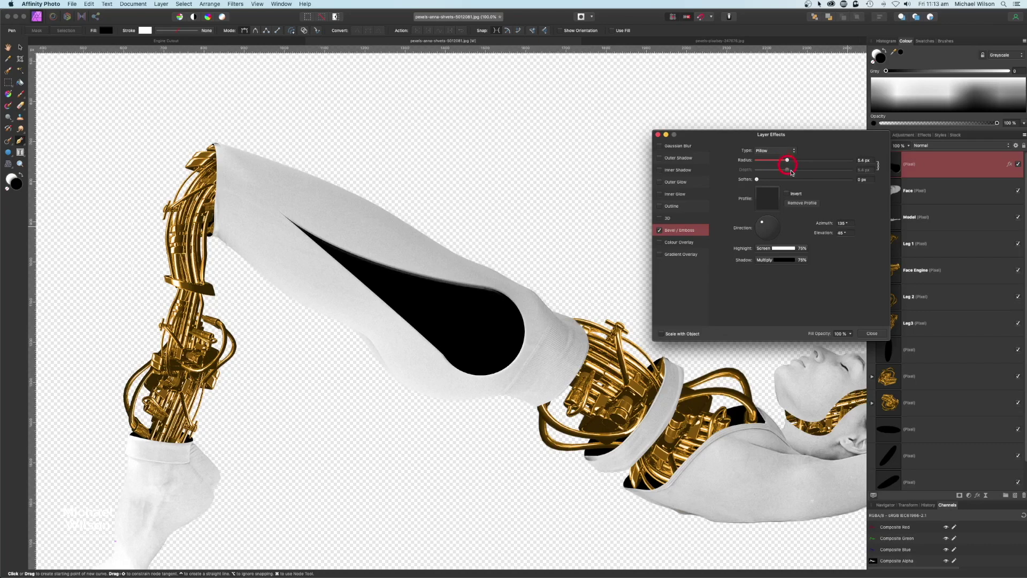
left_click(659, 134)
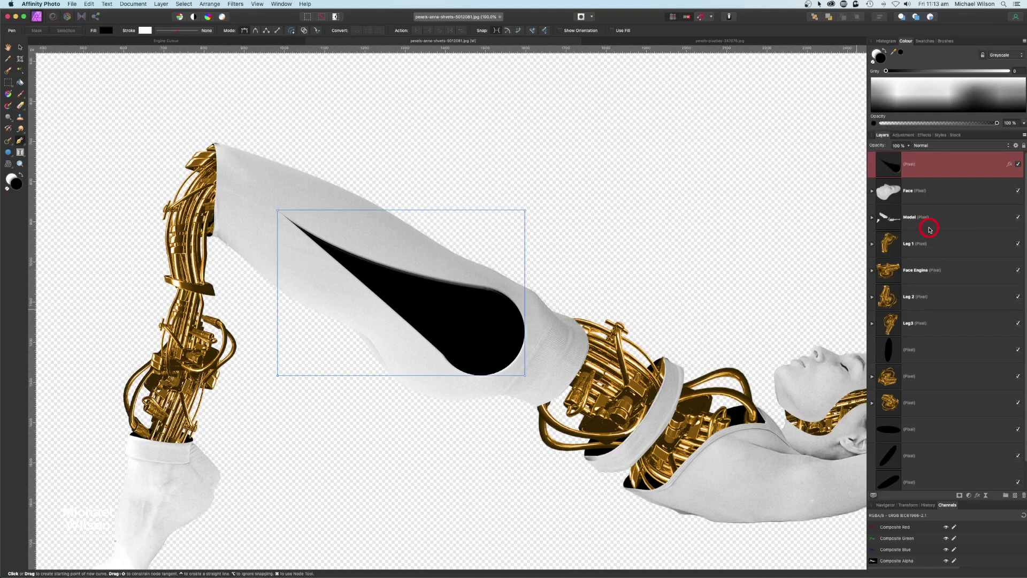
- Duplicate the black teardrop hip shape, then shrink and rotate the copy to fit the model's arm beside the hair
key("super+0")
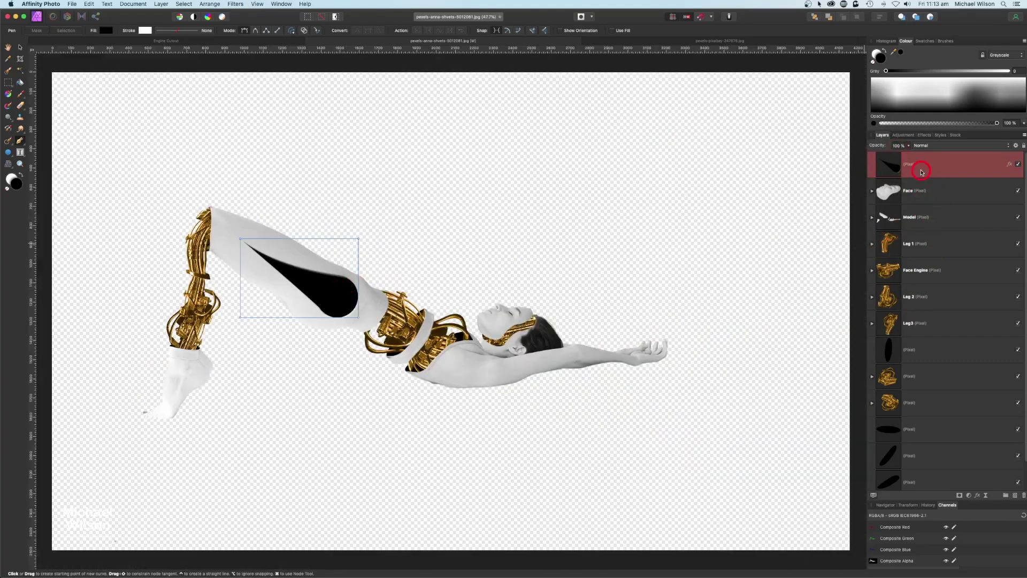
key("super+j")
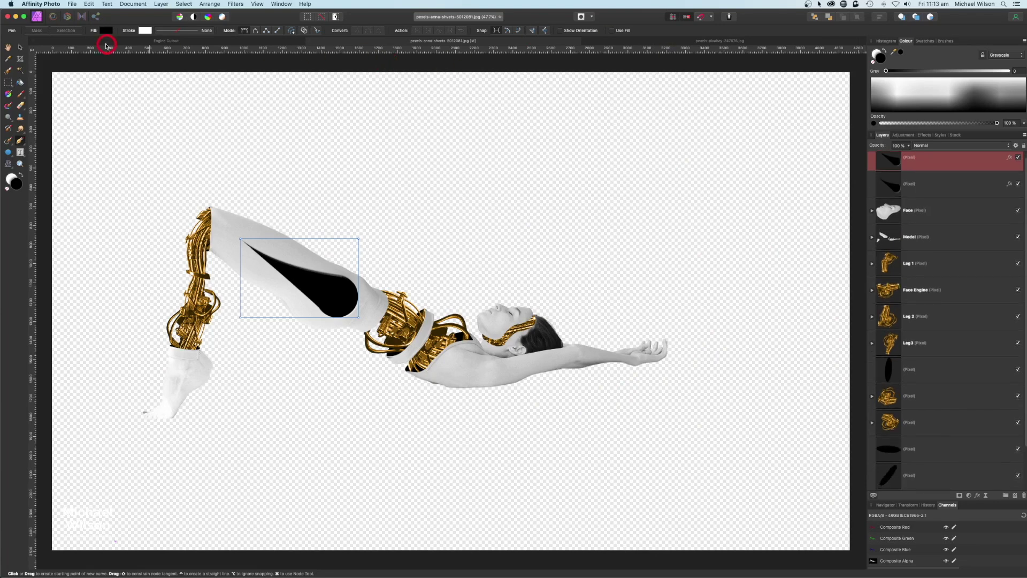
left_click(17, 48)
left_click_drag(314, 296, 549, 402)
left_click_drag(592, 346, 542, 381)
left_click_drag(537, 425, 573, 355)
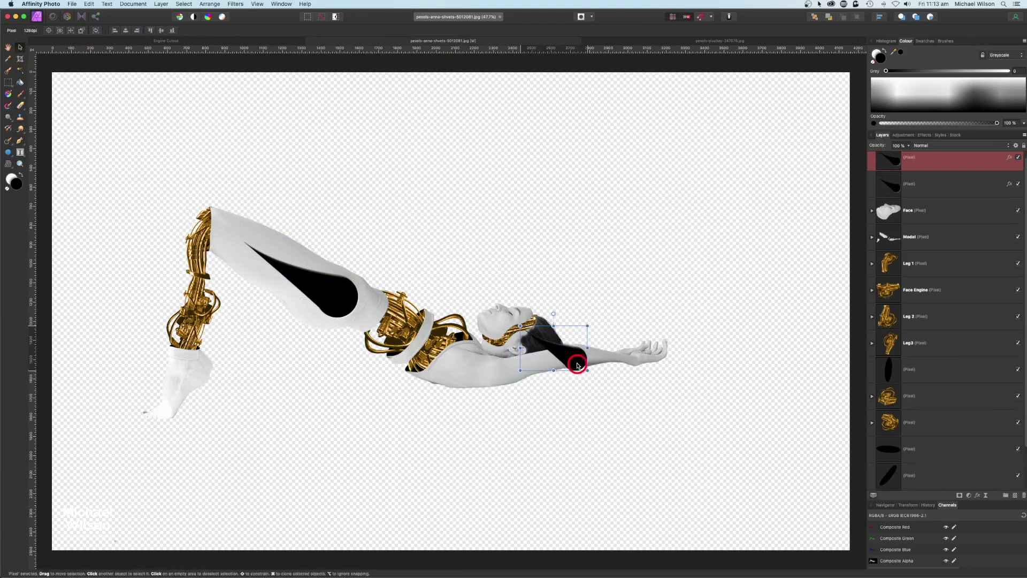
left_click_drag(520, 324, 572, 358)
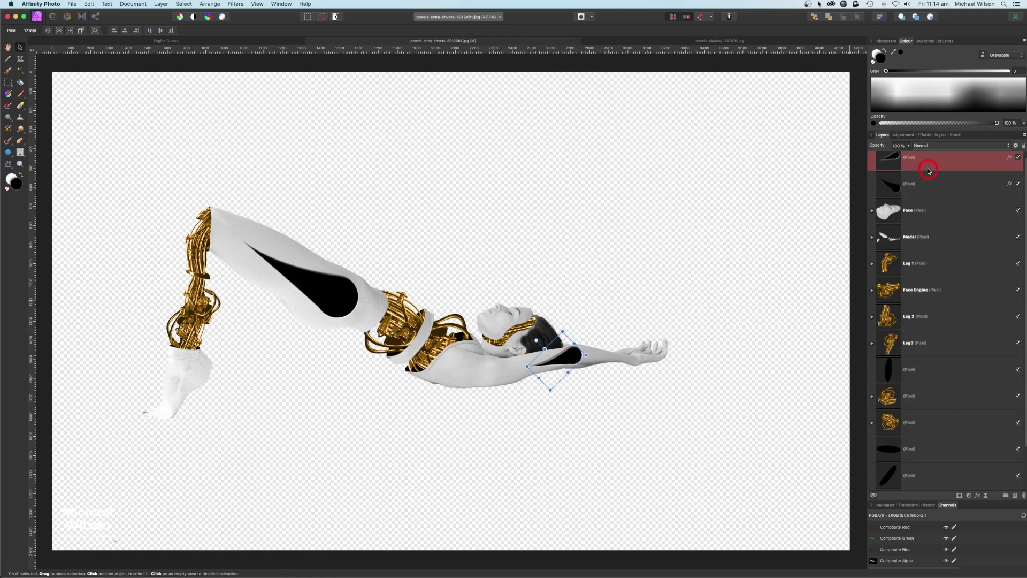
- Duplicate the arm's black teardrop and place the copy over the model's shoulder
key("super+j")
left_click_drag(554, 359, 480, 373)
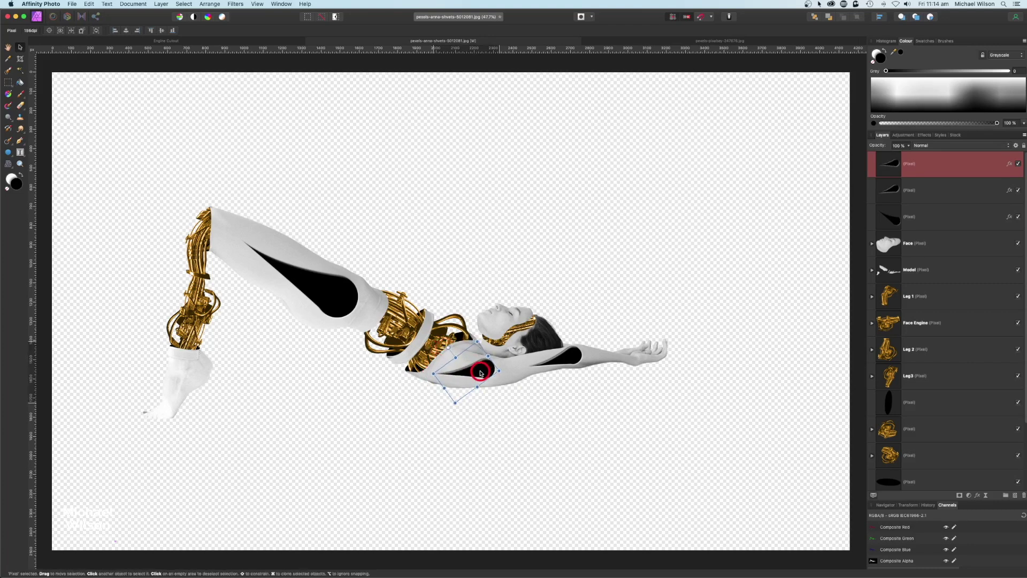
left_click(534, 433)
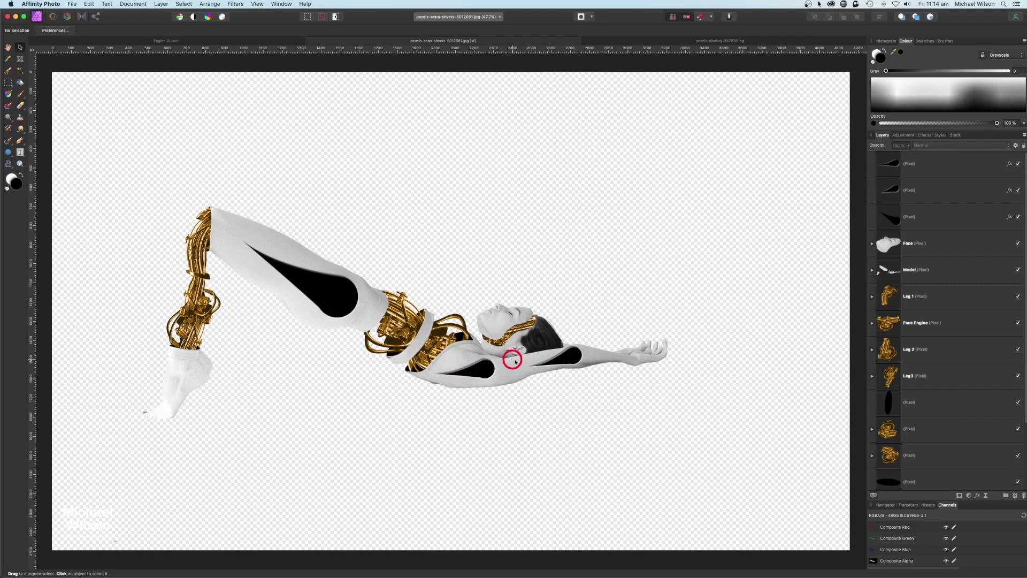
- Paste the blue rings image from its own document above the teardrop layers, and scale it down over the hip joint
left_click(628, 45)
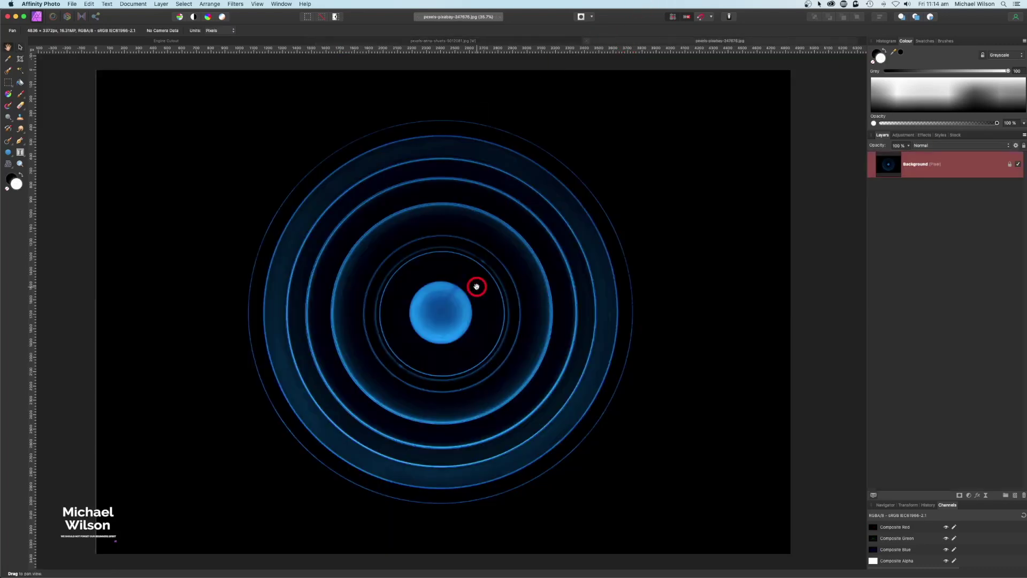
left_click(379, 41)
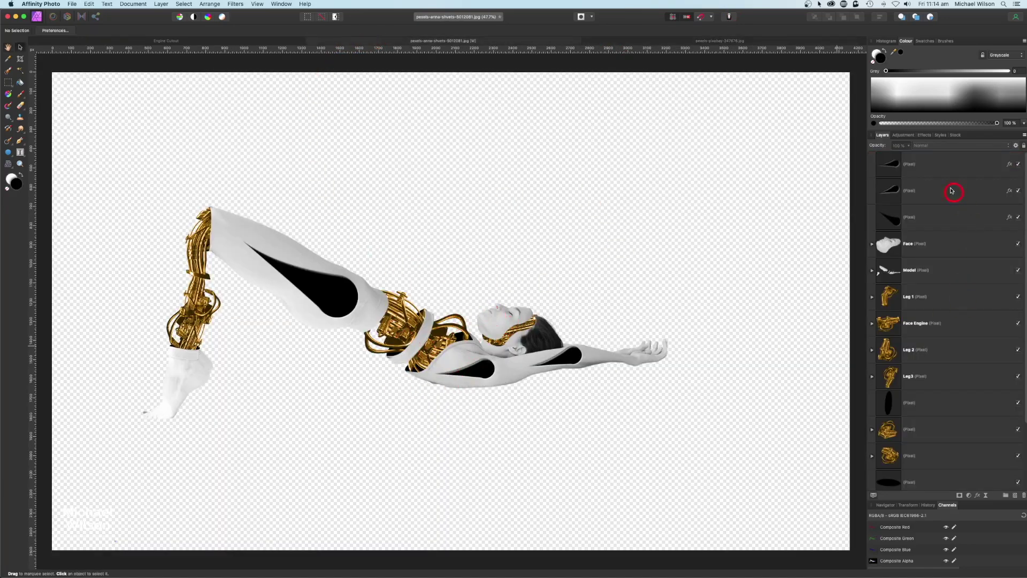
left_click(934, 166)
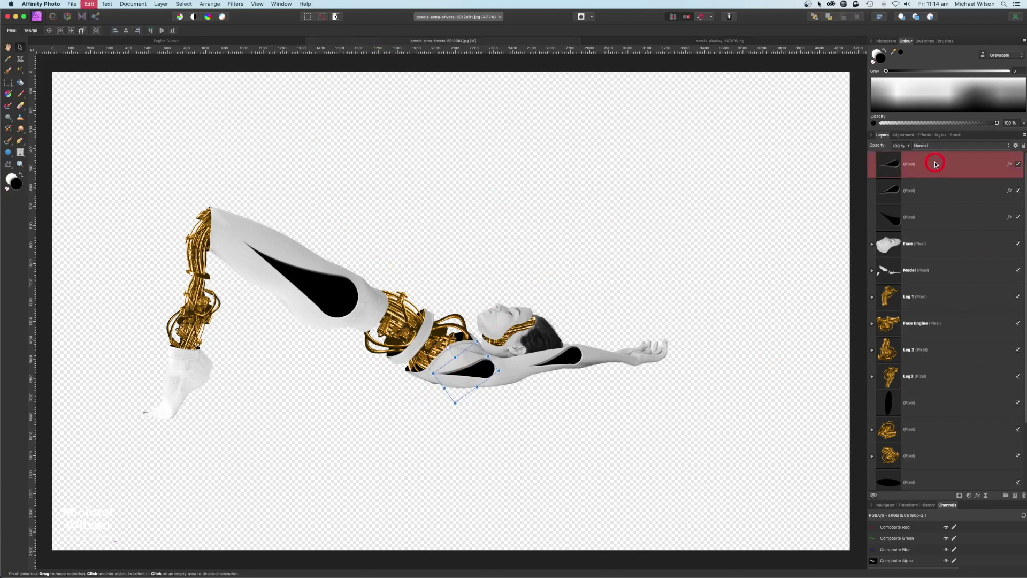
key("super+v")
left_click_drag(51, 71, 582, 399)
left_click_drag(639, 414, 333, 285)
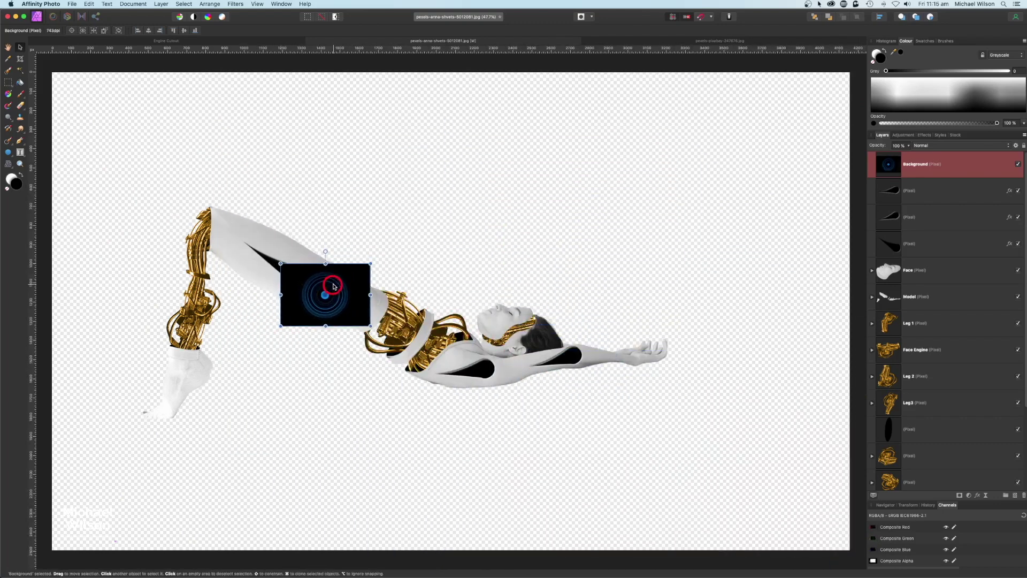
- Set the rings layer's blend mode to Screen and lower the dark end of its source layer range to hide the black background
left_click(929, 147)
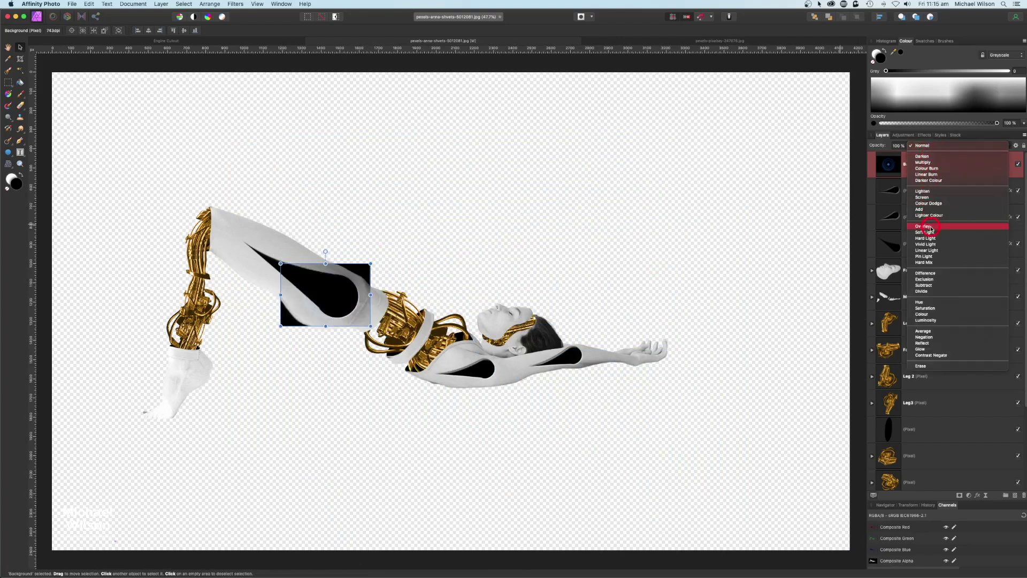
left_click(927, 198)
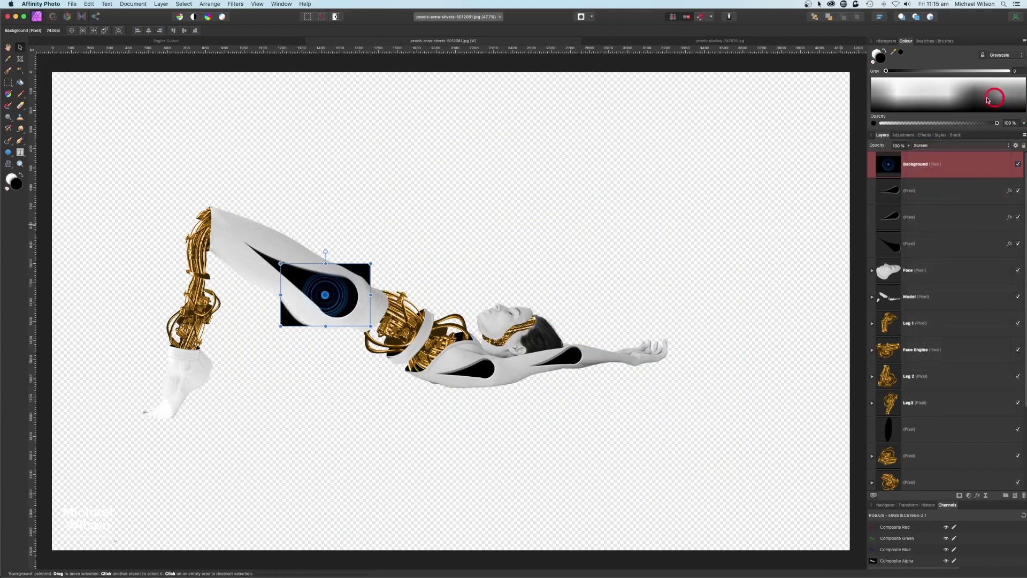
left_click(1016, 146)
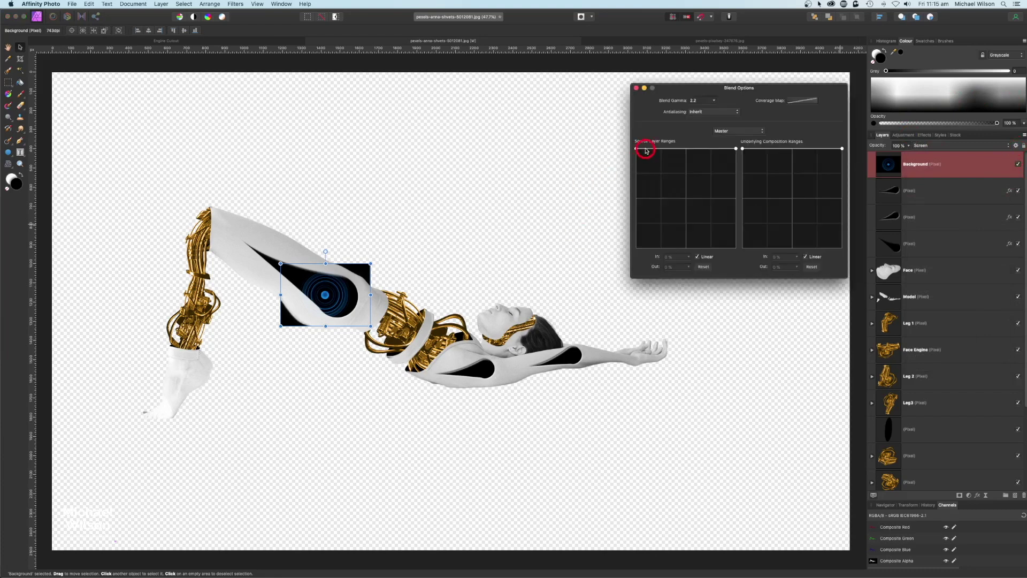
left_click_drag(637, 151, 636, 246)
left_click(637, 89)
- Resize and reposition the blue rings so they sit centred in the round end of the hip teardrop
left_click(71, 16)
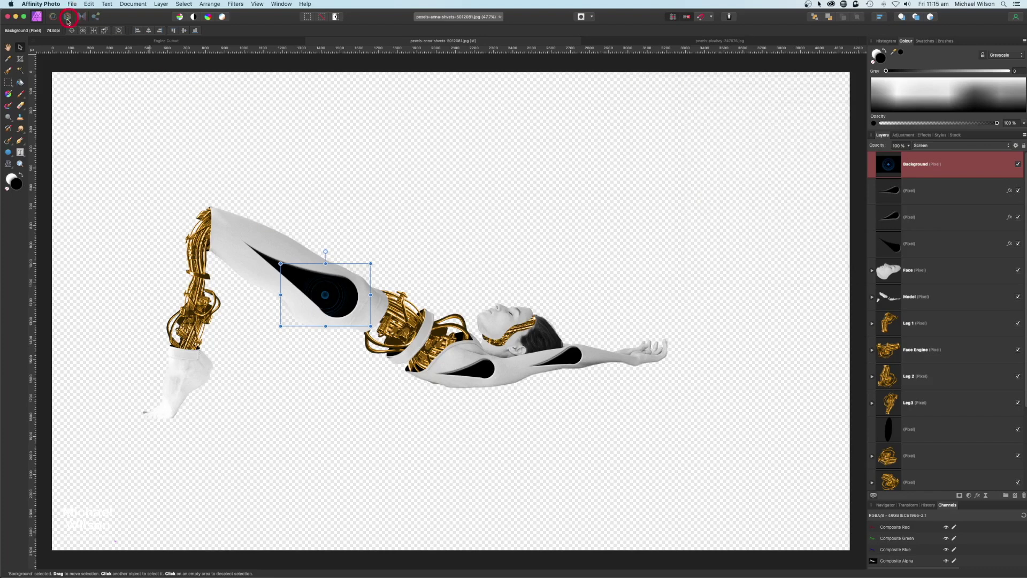
key("super+plus")
key("super+plus")
key("super+plus")
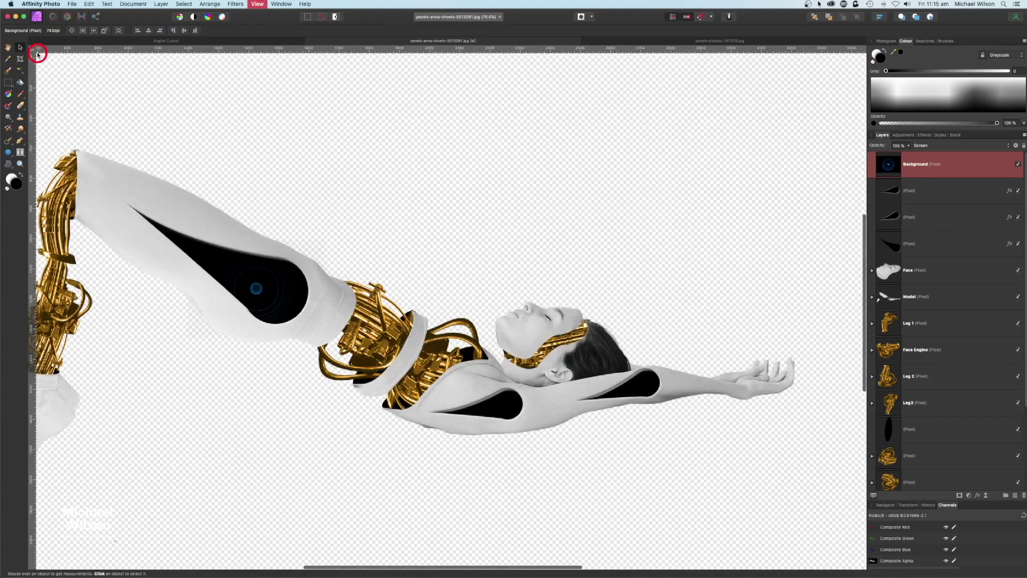
key("space")
left_click_drag(225, 302, 358, 287)
left_click_drag(421, 201, 394, 249)
mouse_move(277, 222)
left_mouse_down()
mouse_move(254, 199)
mouse_move(266, 215)
left_mouse_up()
left_click_drag(376, 270, 383, 271)
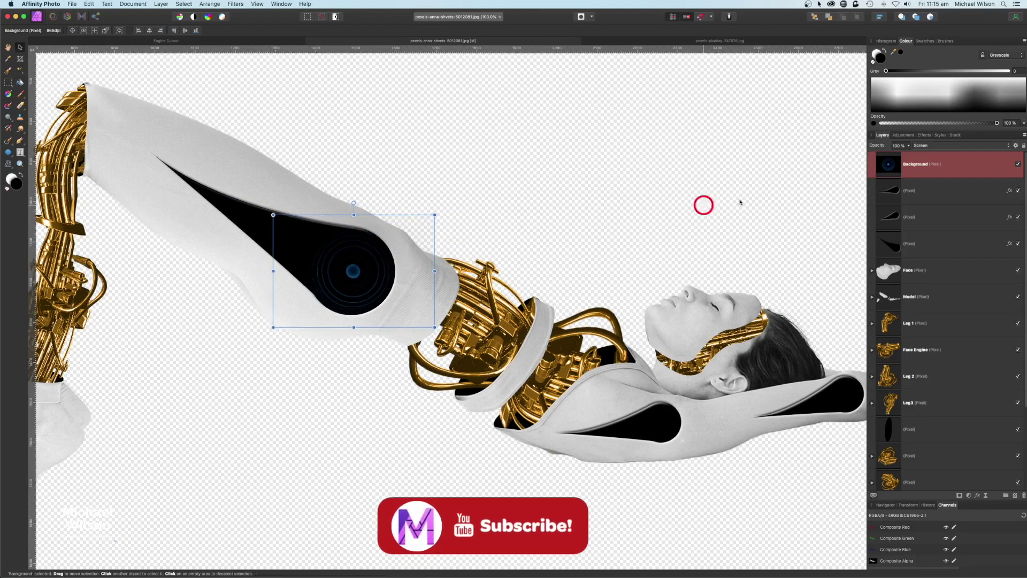
- Duplicate the blue rings layer and scale the copy down to fit the round end of the shoulder teardrop
key("super+j")
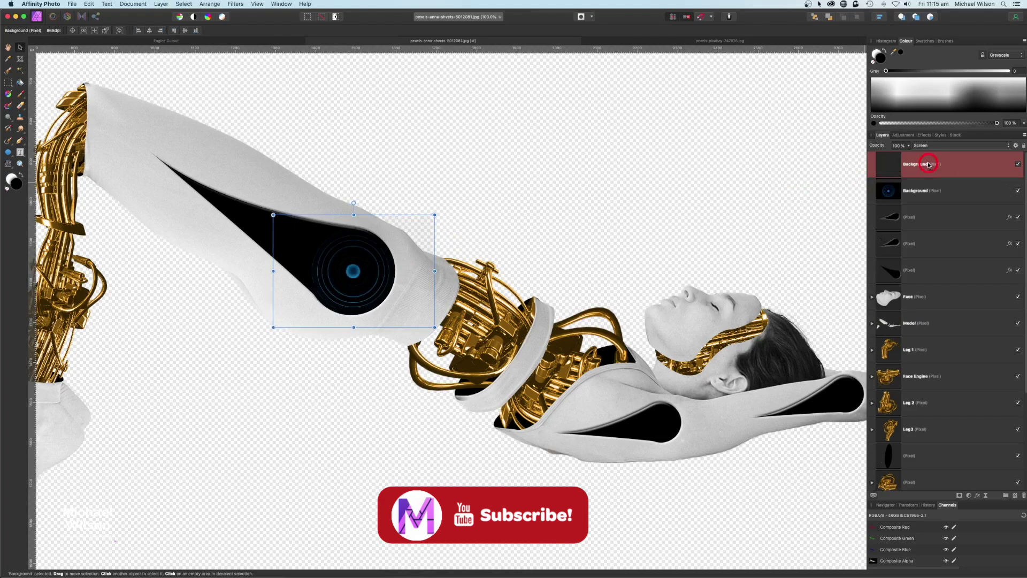
left_click_drag(434, 215, 356, 267)
left_click_drag(332, 303, 671, 426)
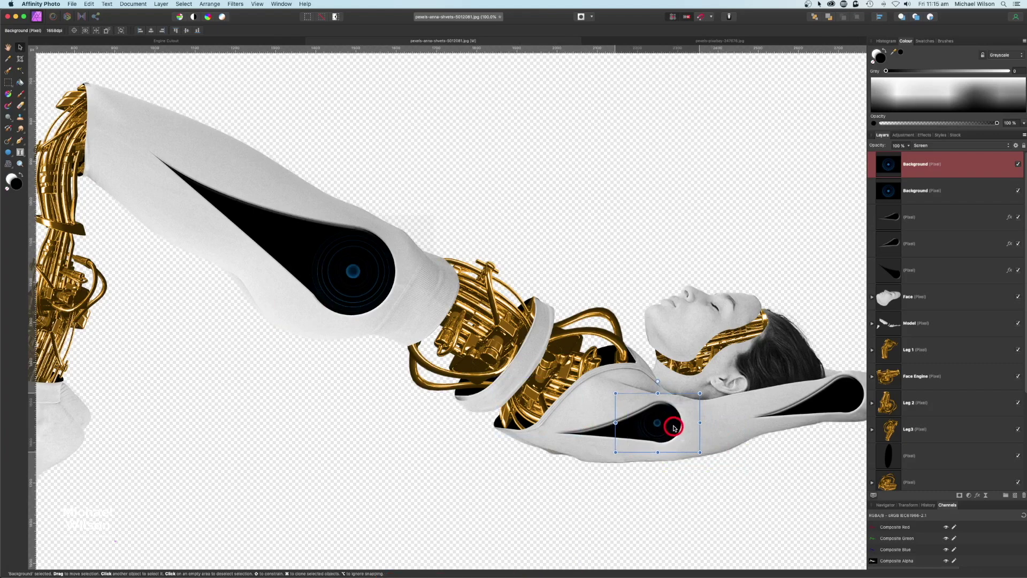
left_click_drag(696, 392, 685, 417)
key("space")
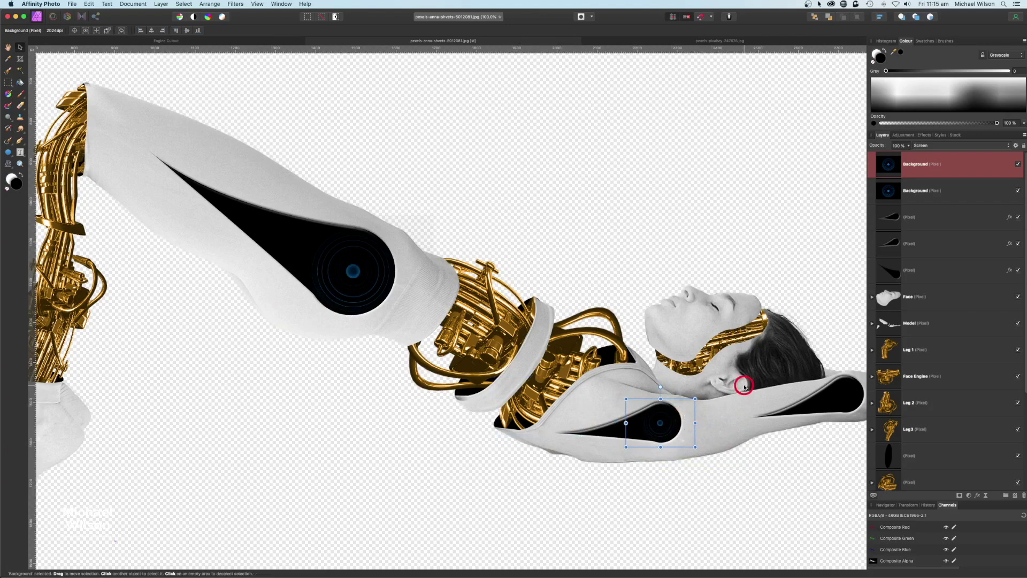
- Duplicate the shoulder's blue rings layer and scale the copy down to fit the round end of the elbow teardrop
left_click_drag(739, 386, 553, 368)
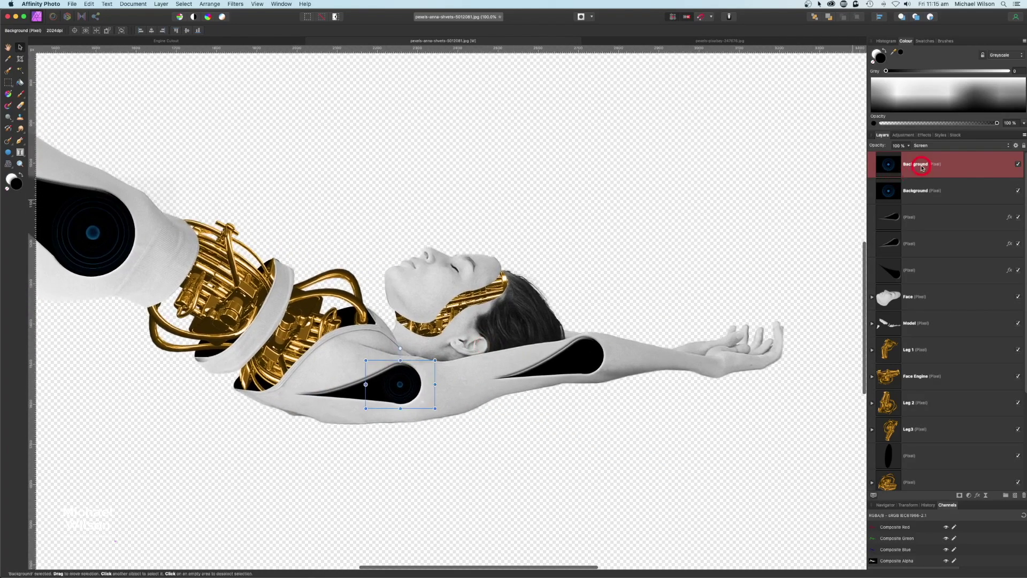
key("super+j")
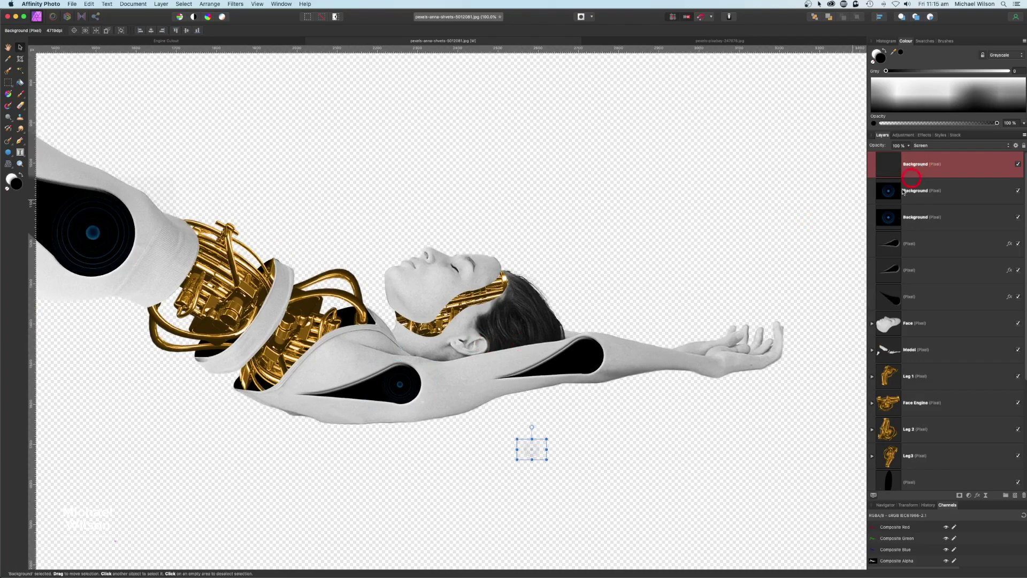
left_click_drag(530, 450, 600, 364)
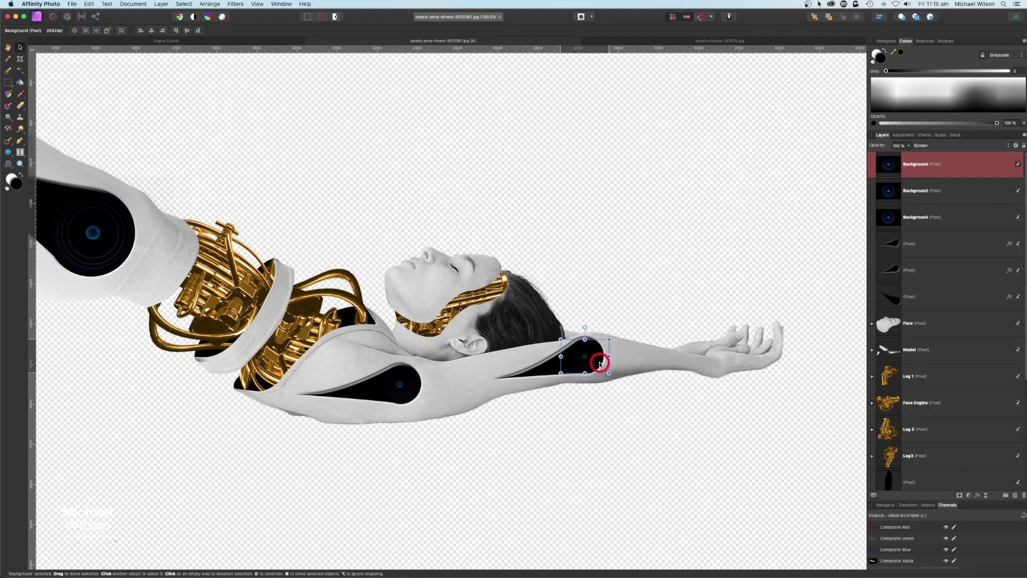
- Add a new pixel layer just above the original Background photo layer and flood fill it with black
key("super+0")
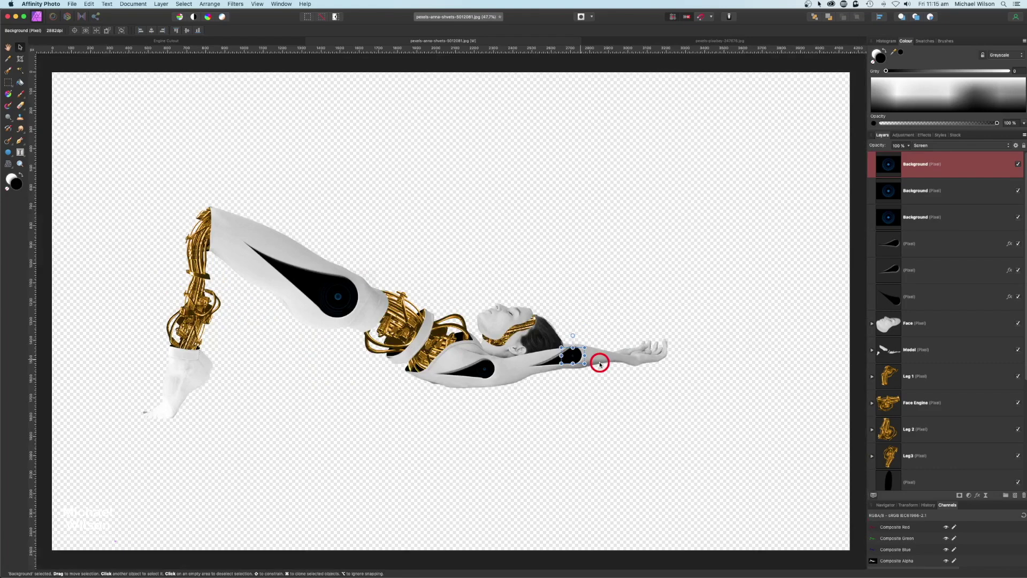
scroll(984, 449, "down", 3)
scroll(984, 448, "down", 3)
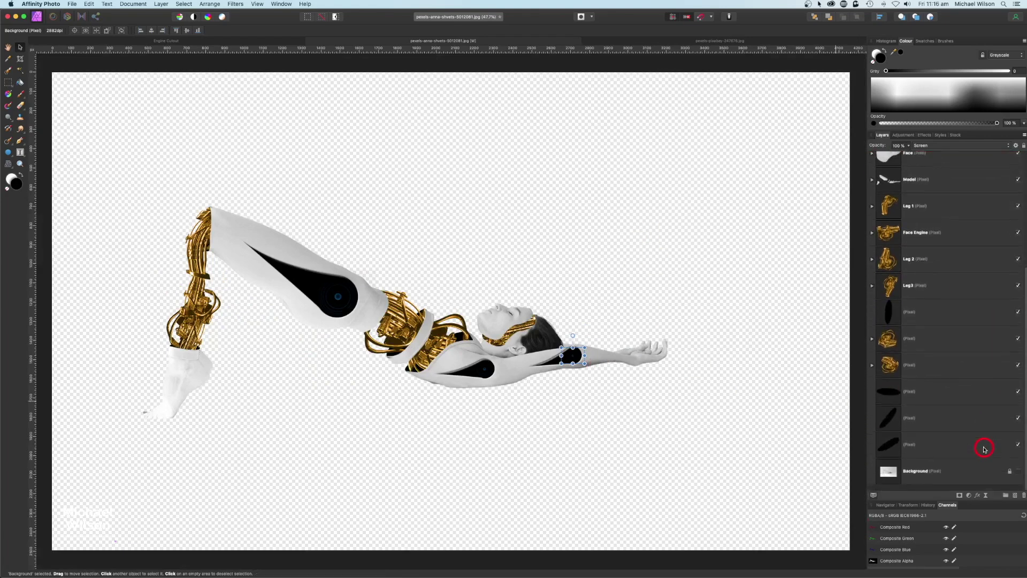
left_click(932, 480)
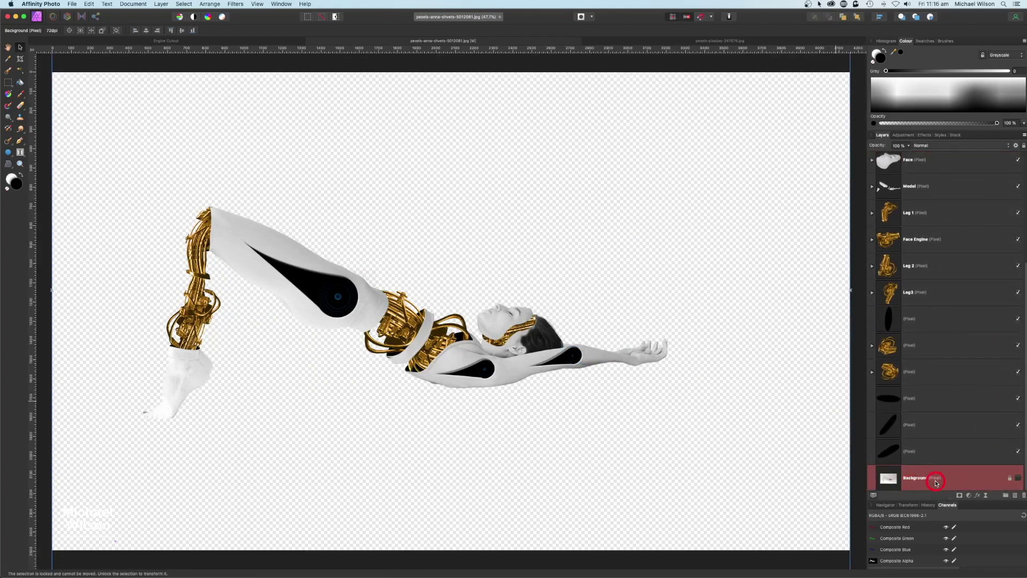
left_click(1015, 496)
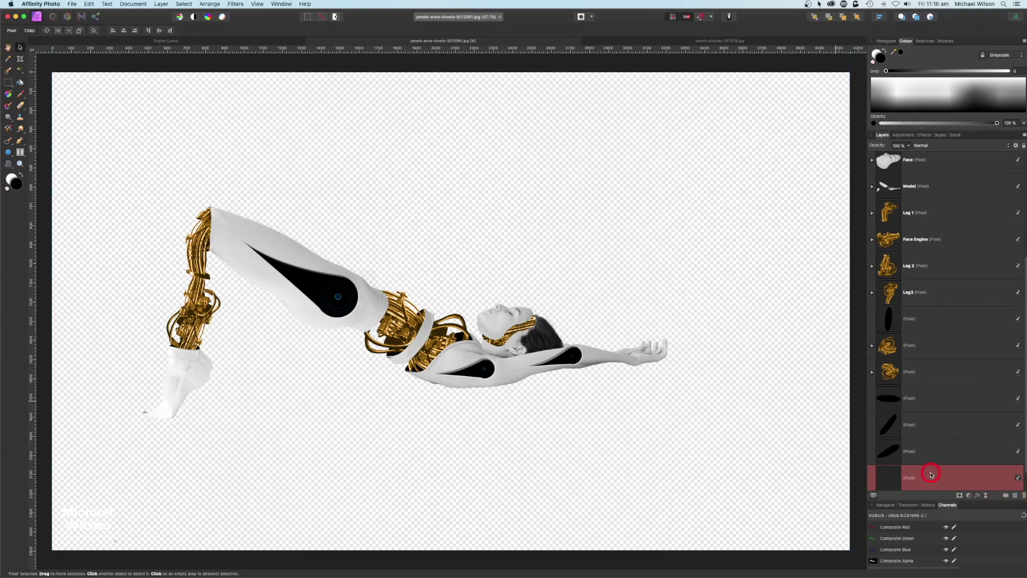
scroll(931, 474, "down", 1)
left_click(20, 83)
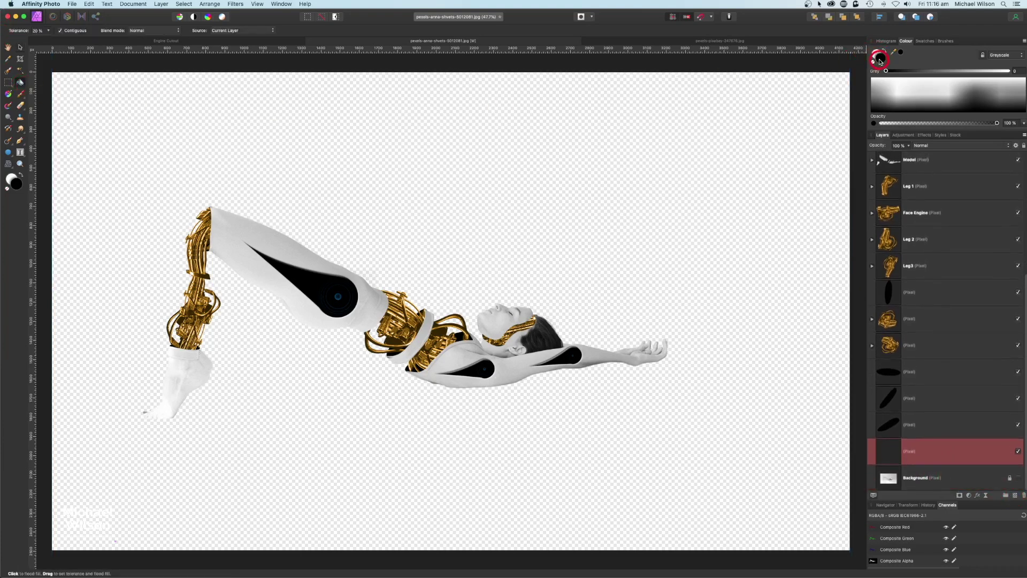
left_click(662, 229)
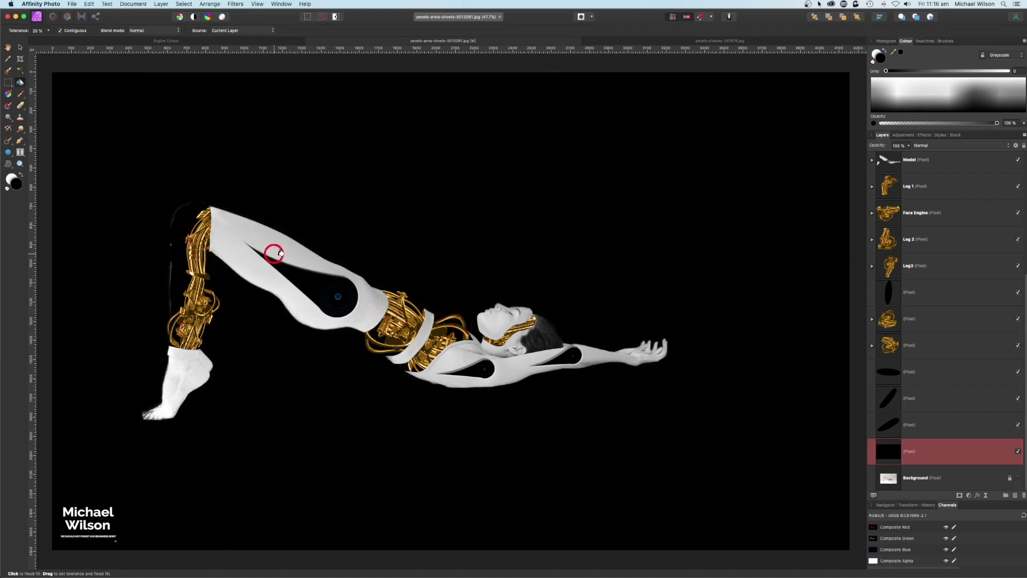
- Erase the leftover outline beside the gold lower leg on the Model layer
scroll(915, 260, "up", 3)
scroll(916, 260, "up", 1)
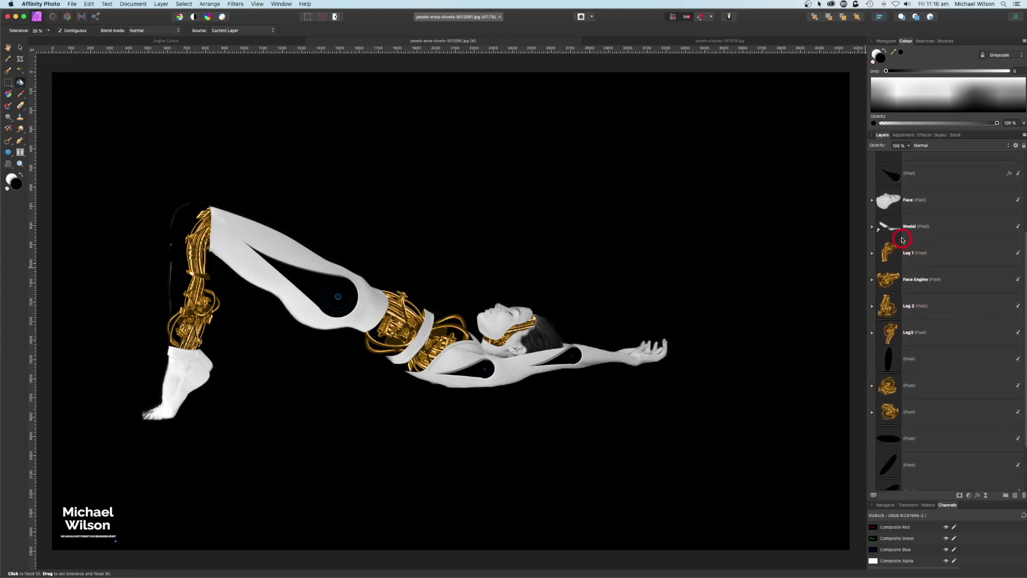
left_click(926, 227)
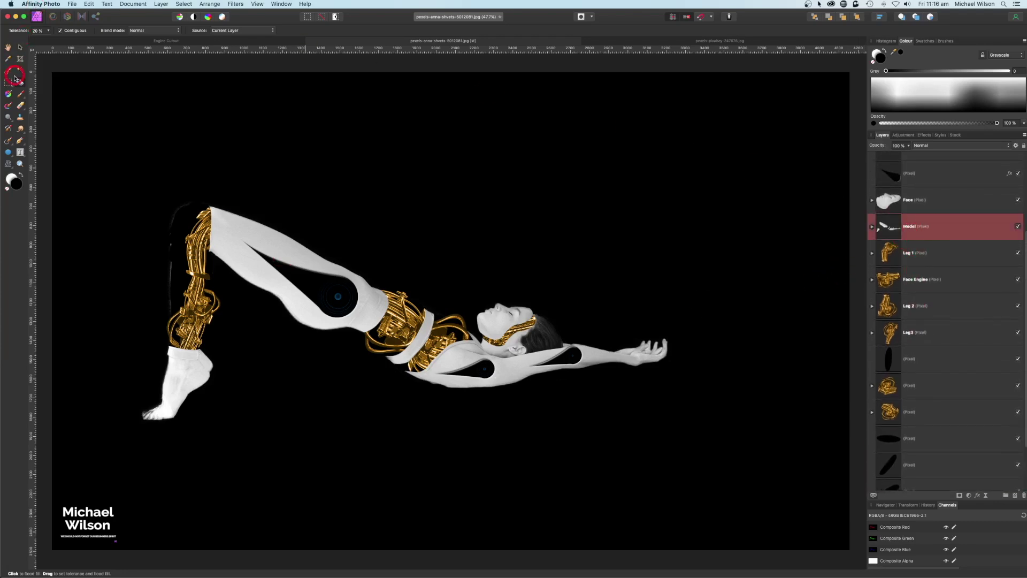
left_click(20, 107)
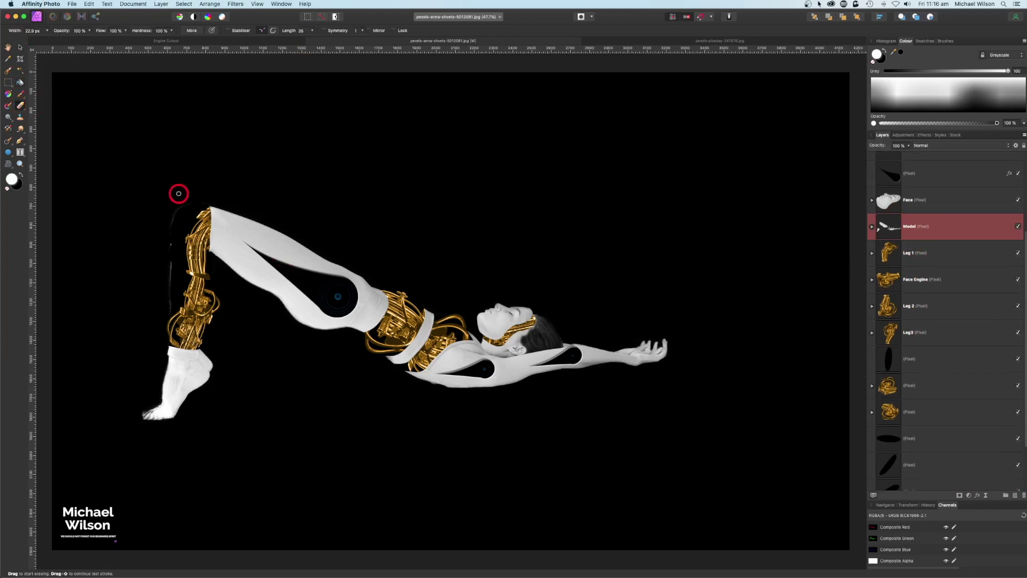
mouse_move(181, 202)
left_mouse_down()
mouse_move(171, 239)
mouse_move(171, 310)
mouse_move(170, 278)
left_mouse_up()
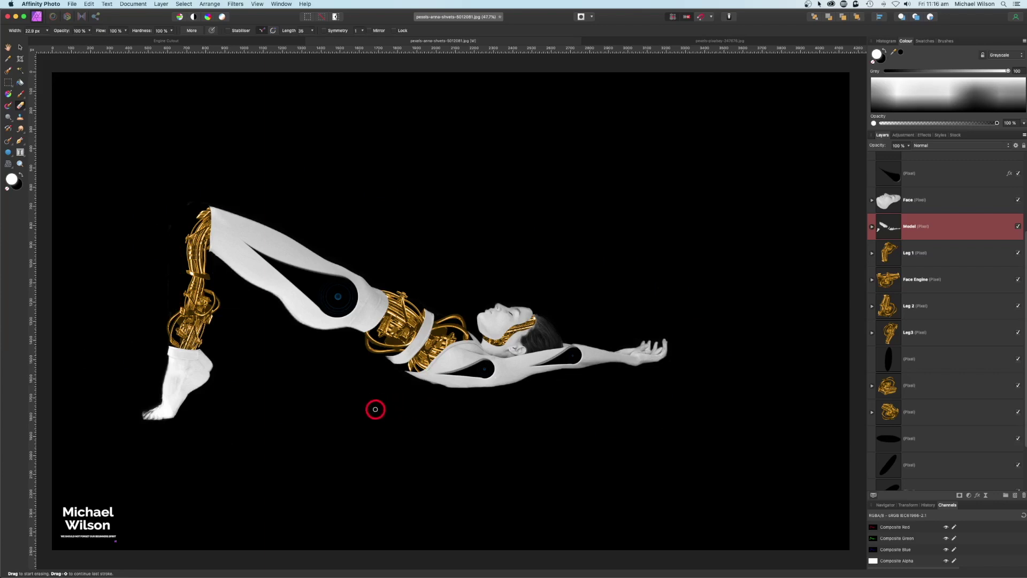
- Duplicate the elbow's blue rings layer twice to intensify its glow
scroll(947, 232, "up", 5)
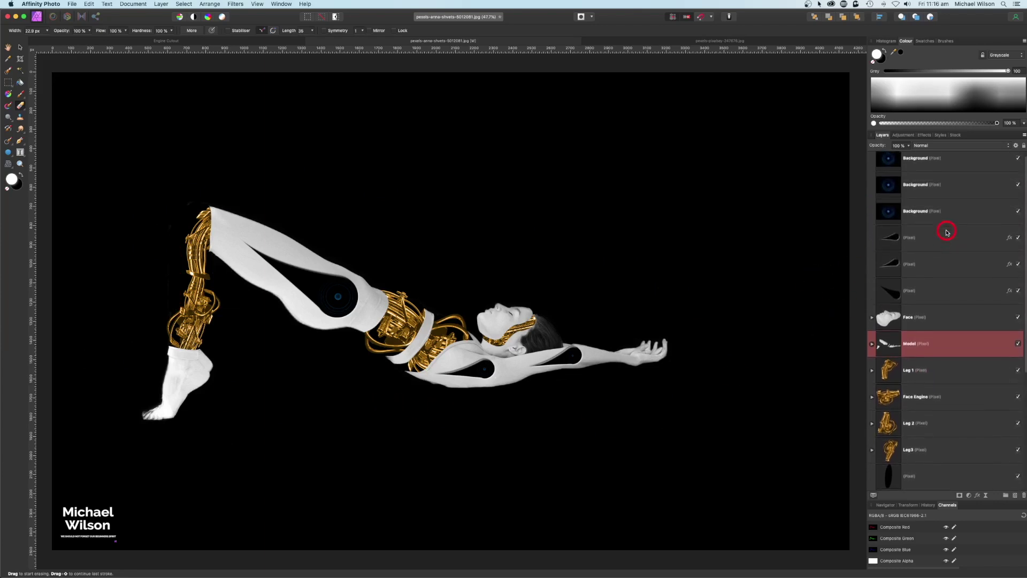
left_click(922, 166)
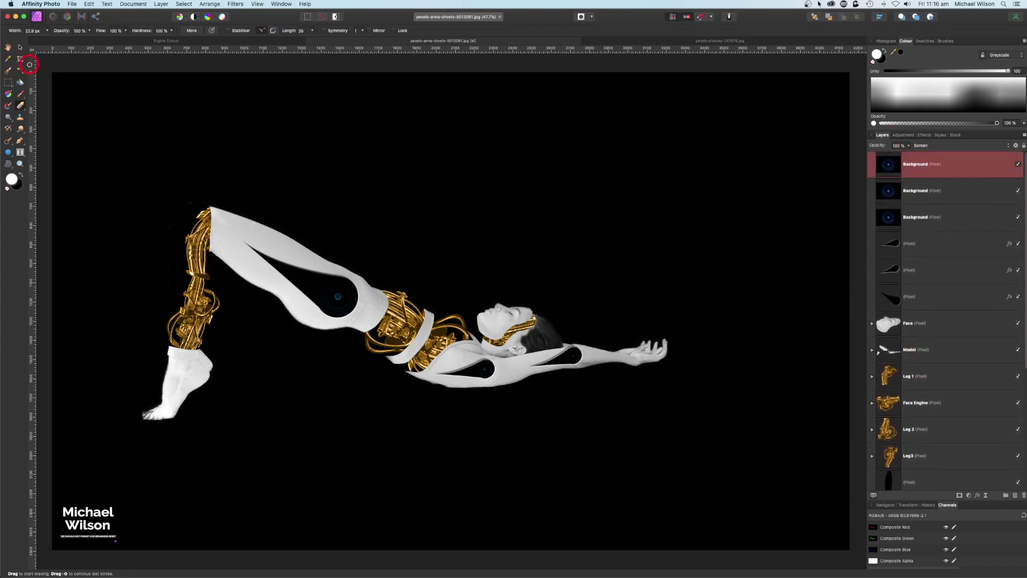
left_click(20, 48)
left_click(573, 357)
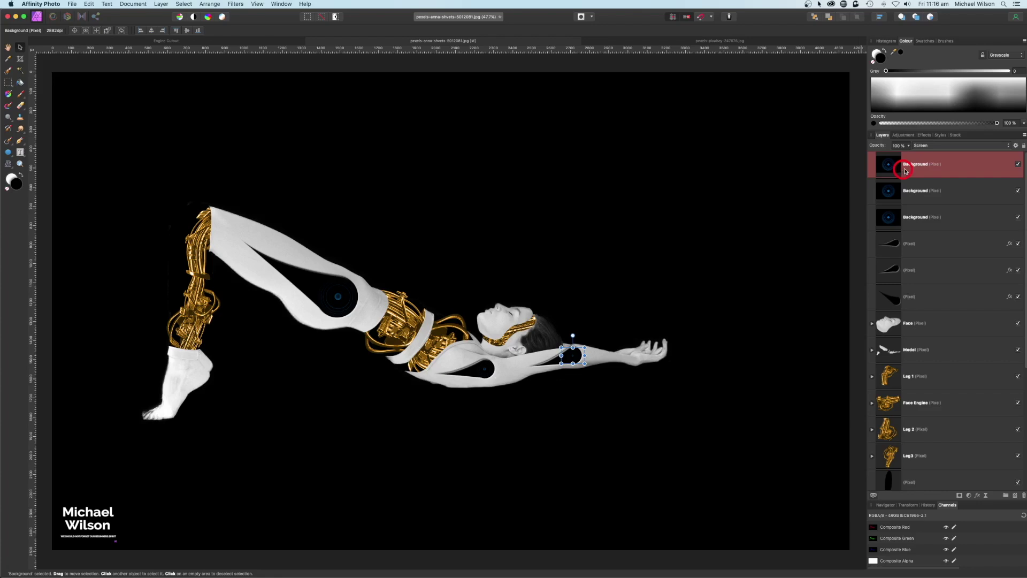
left_click(903, 201)
left_click(891, 167)
key("super+j")
key("super+j")
- Duplicate the shoulder's blue rings layer twice to strengthen its glow
left_click(928, 213)
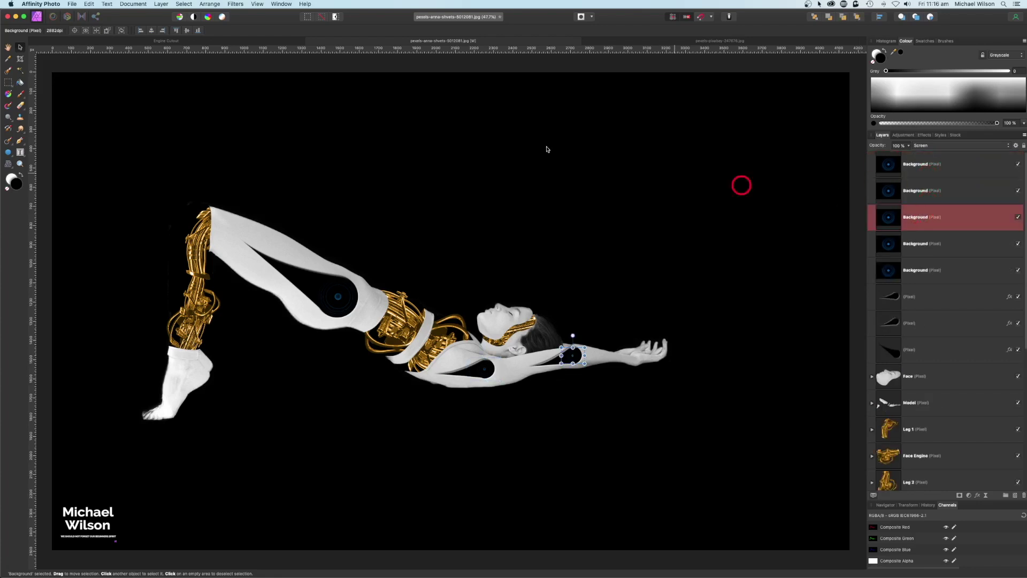
left_click(940, 252)
left_click(931, 249)
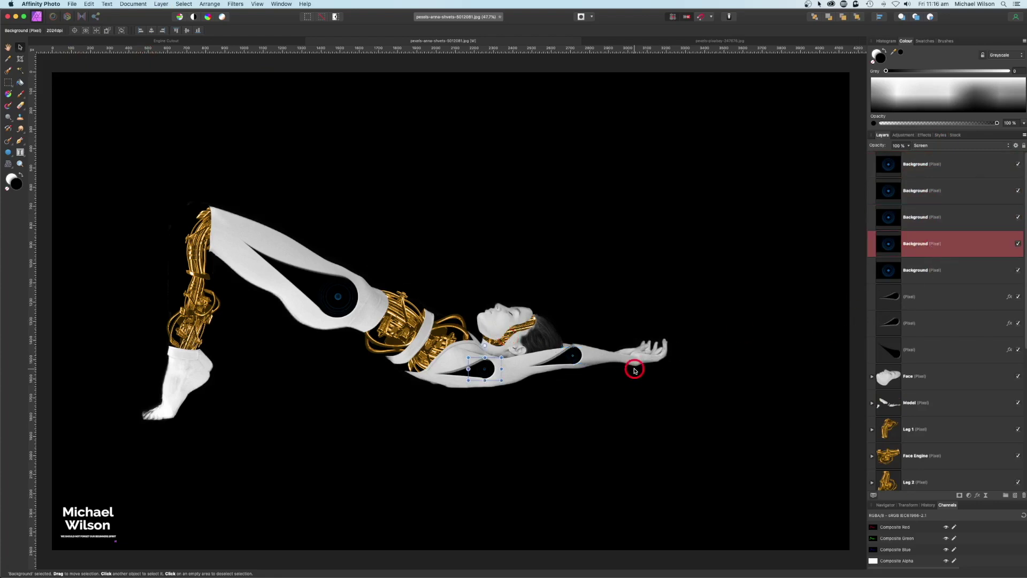
key("super+j")
key("super+j")
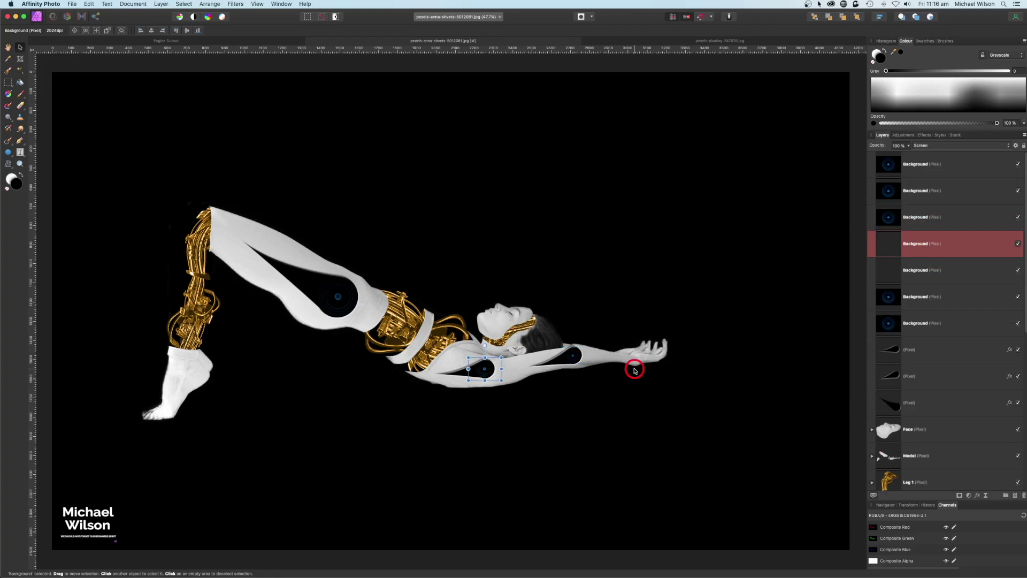
- Duplicate the hip's blue rings layer twice to brighten the rings
left_click(926, 298)
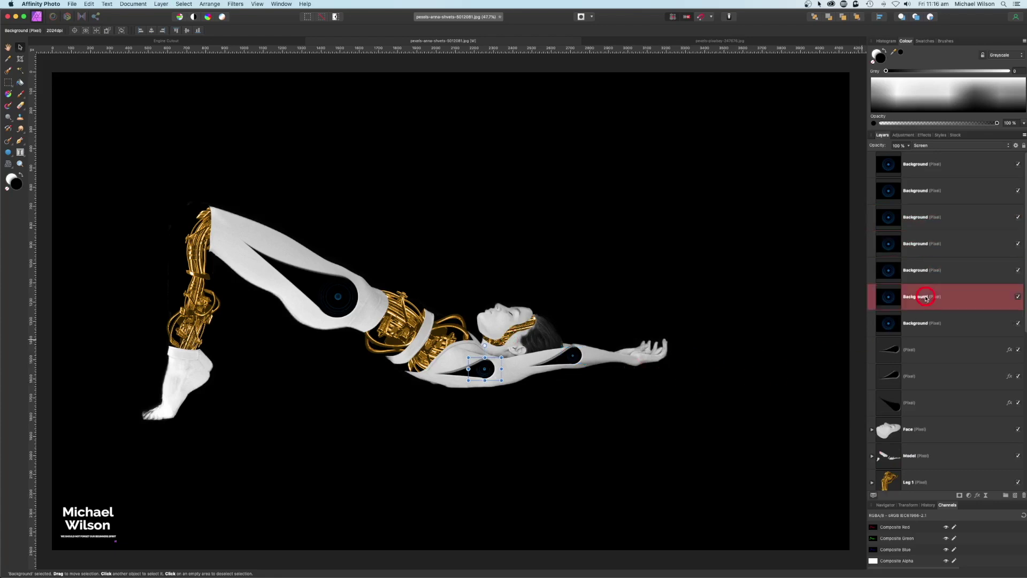
left_click(927, 324)
key("super+j")
key("super+j")
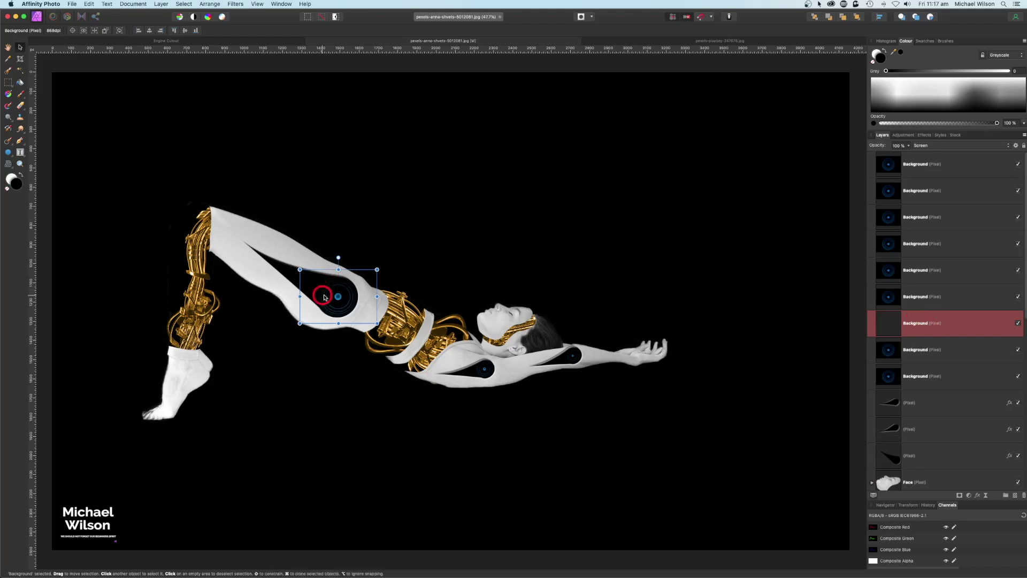
left_click(318, 299)
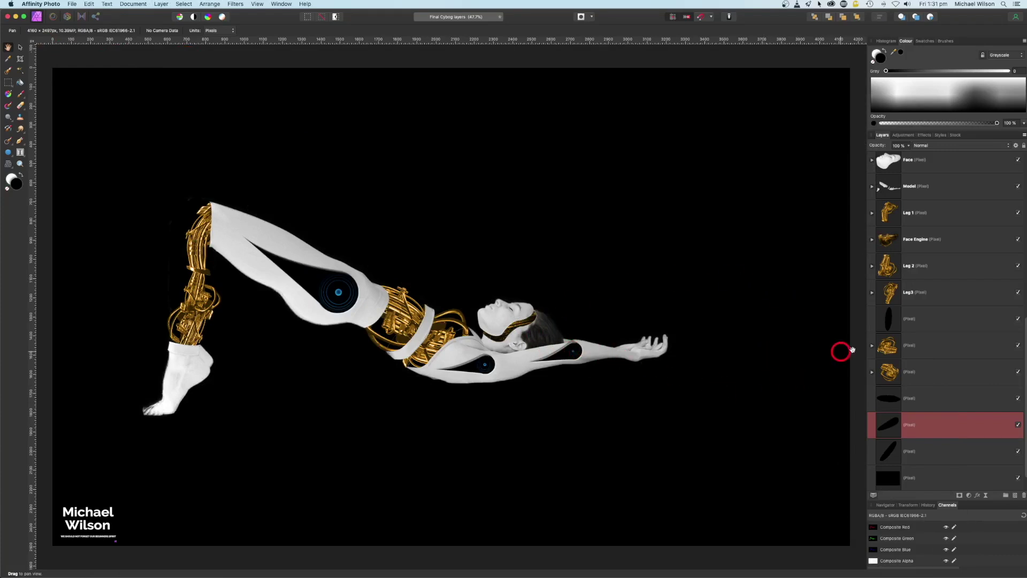
- Make a selection from the upright black ellipse layer at the knee cut and flood fill it with white
left_click(913, 328)
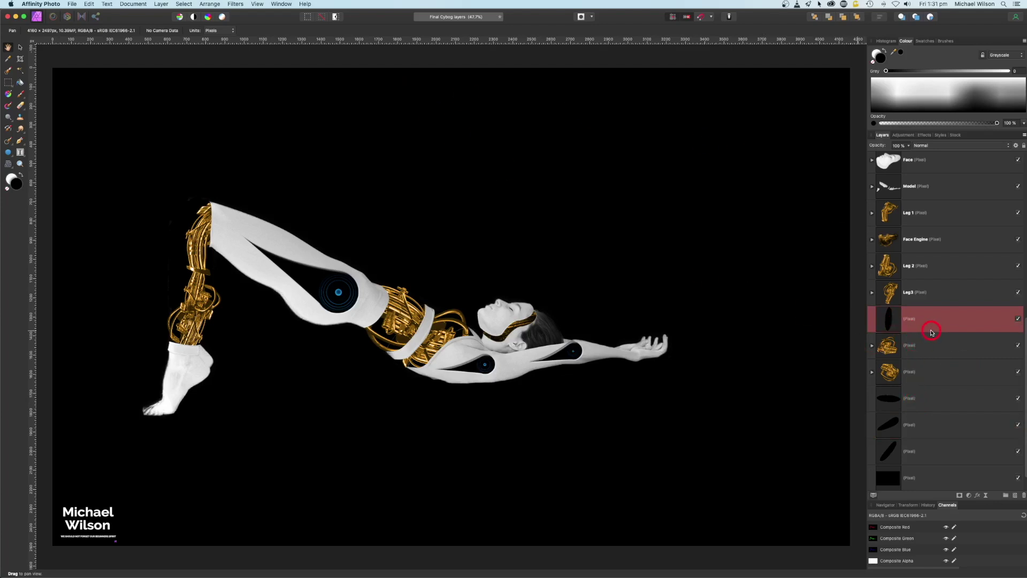
left_click(185, 5)
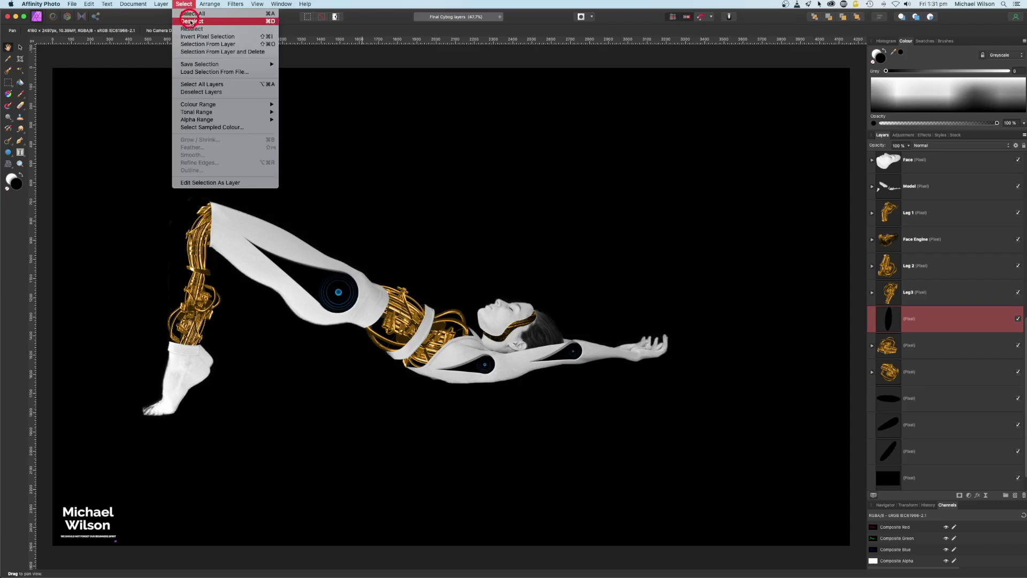
left_click(193, 44)
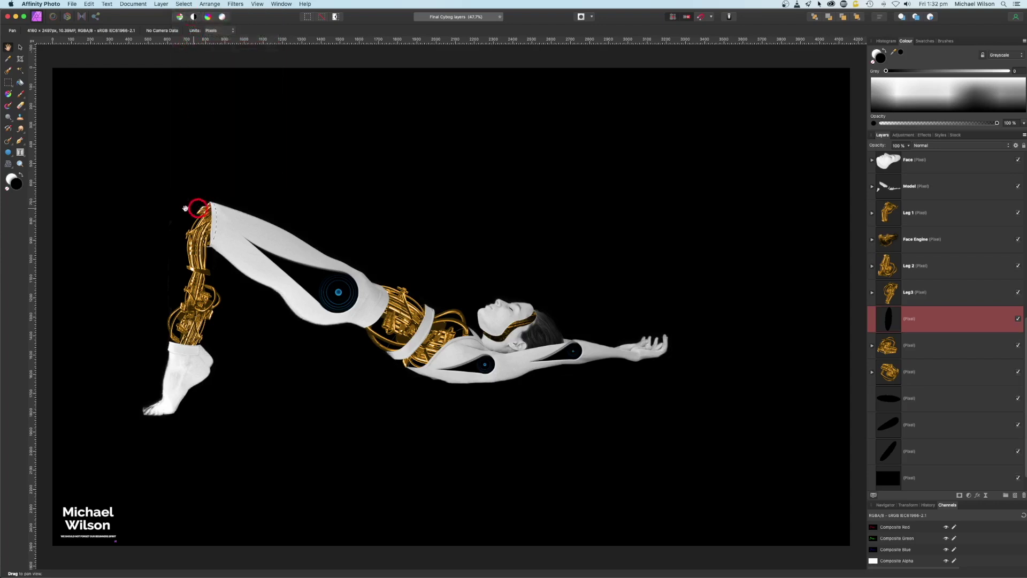
left_click(20, 83)
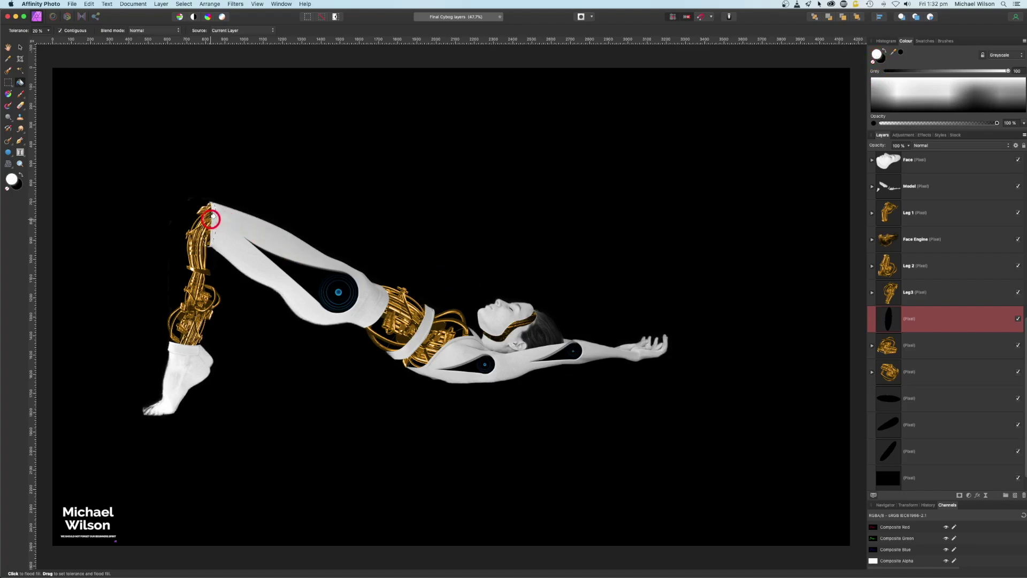
left_click(212, 216)
- Make a selection from the horizontal black ellipse layer above the foot and flood fill it with white
left_click(926, 402)
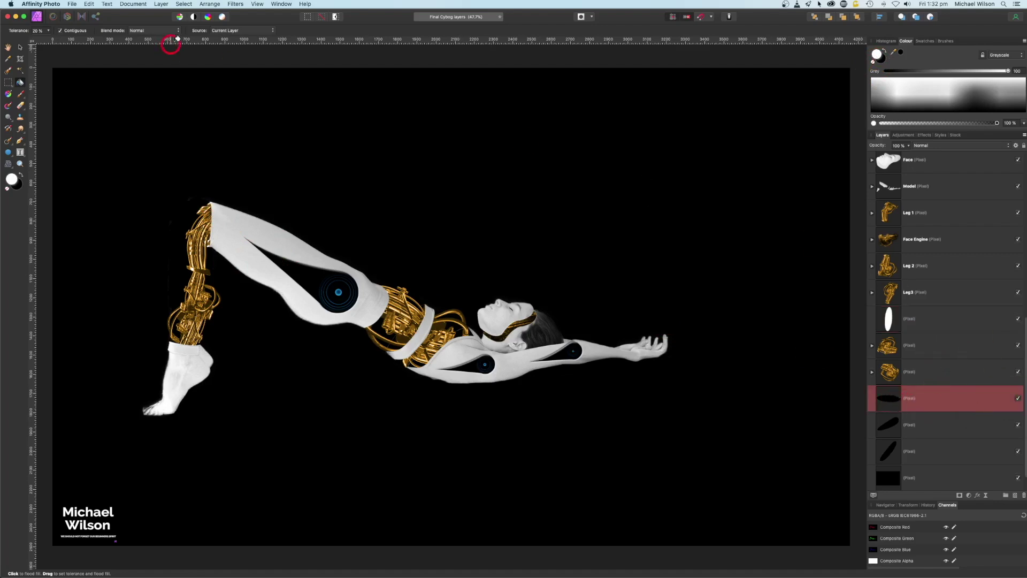
left_click(179, 4)
left_click(346, 220)
left_click(184, 338)
- Make a selection from the tilted black ellipse layer at the chest cut and flood fill it with white
left_click(937, 427)
left_click(183, 4)
left_click(229, 110)
left_click(459, 332)
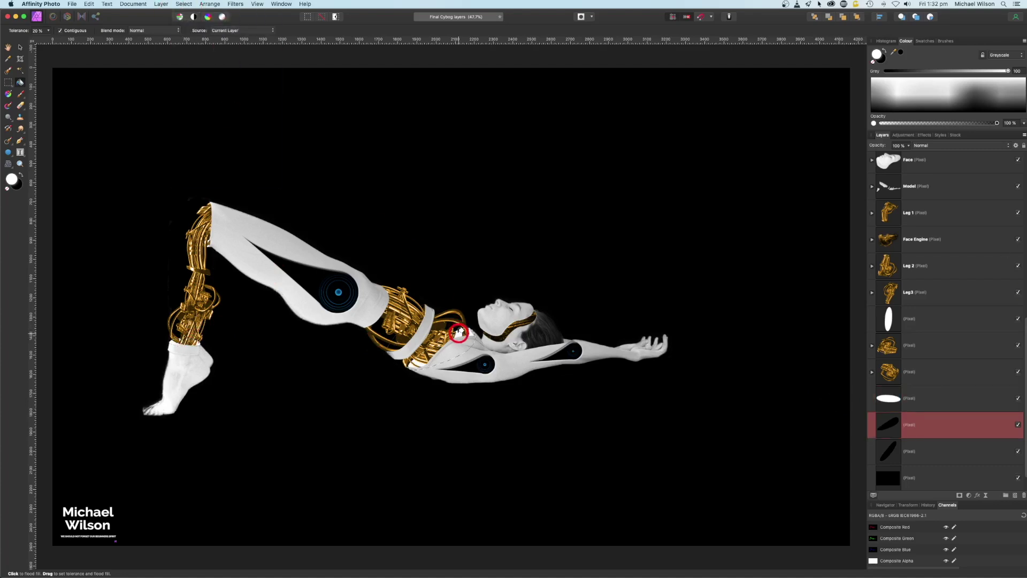
- Fill the steep black ellipse layer at the waist cut with white through a selection of its pixels, and deselect
left_click(916, 449)
left_click(186, 5)
left_click(196, 34)
left_click(398, 338)
key("super+d")
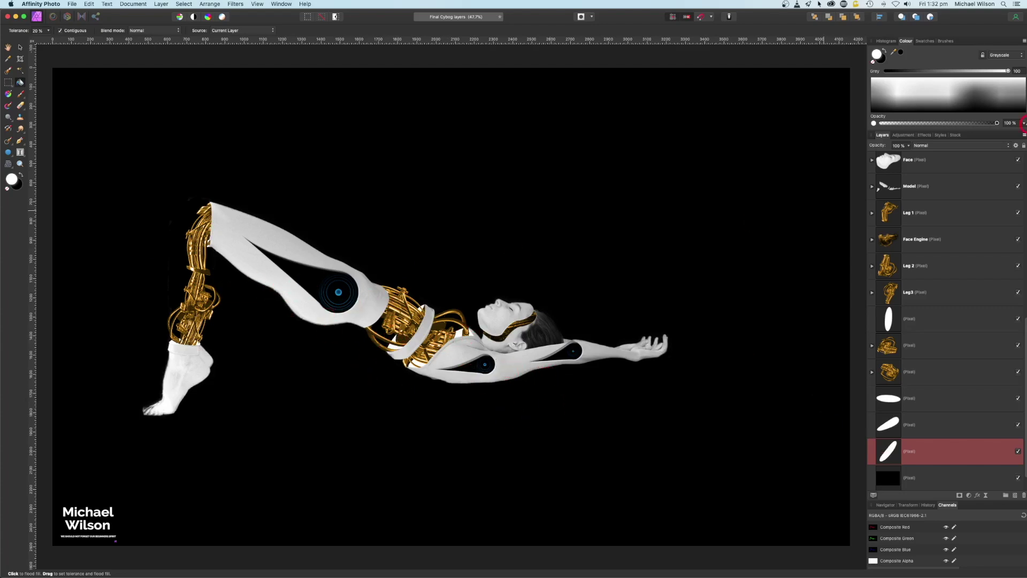
- Merge all layers above the black fill layer into one, and duplicate the merged cyborg layer
scroll(971, 303, "up", 6)
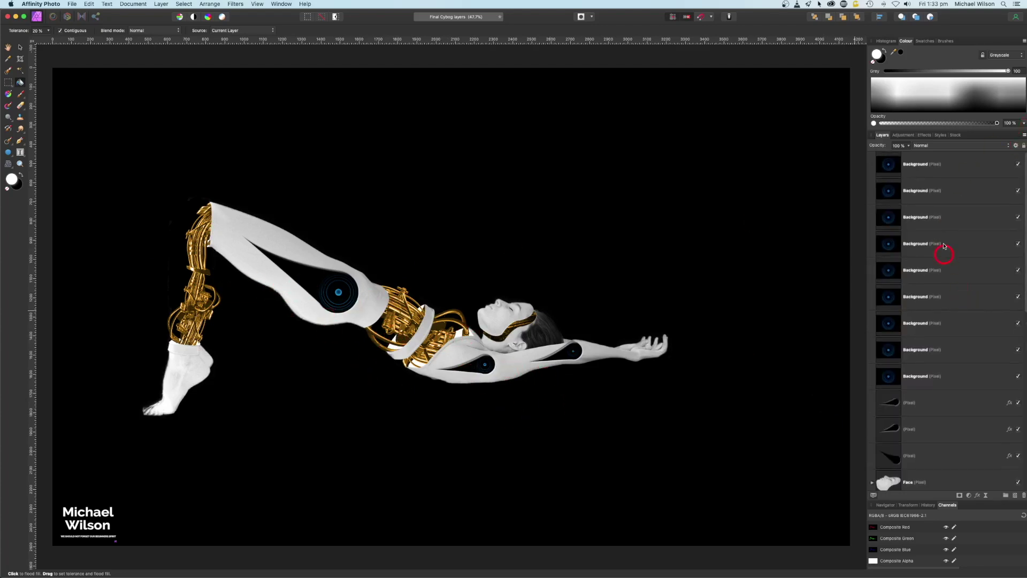
left_click(938, 169)
scroll(939, 252, "down", 10)
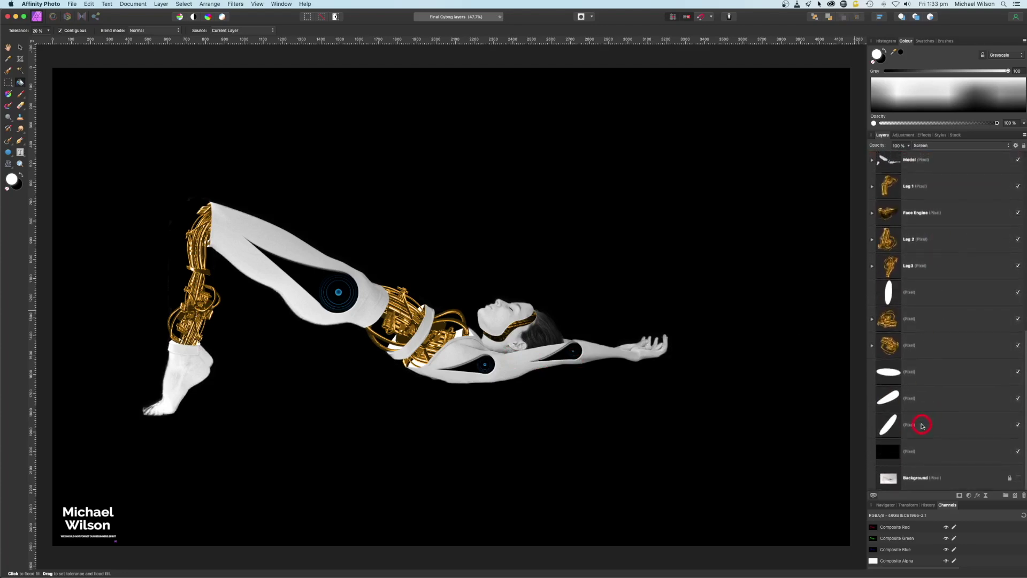
left_click(922, 426, "shift")
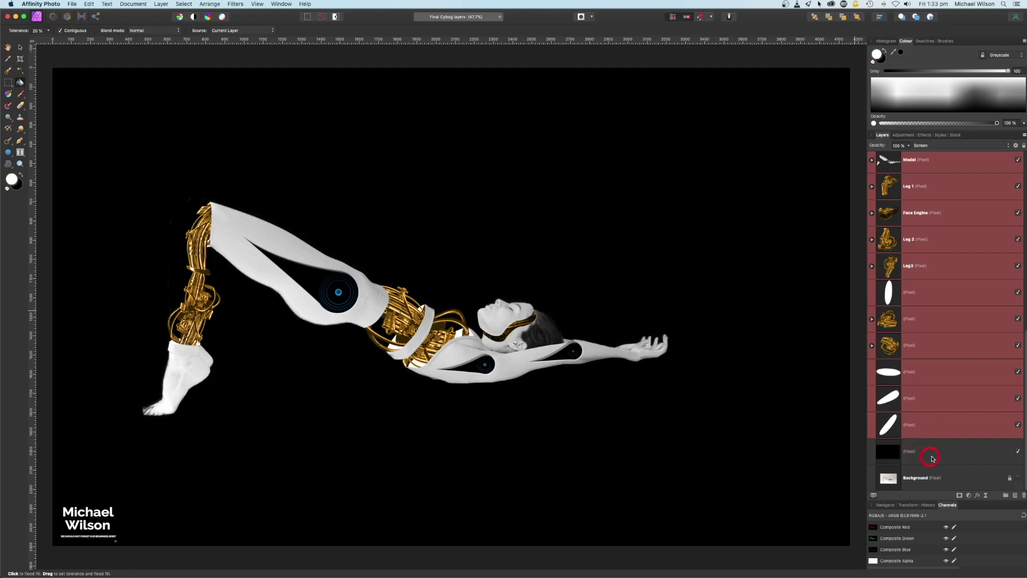
left_click(161, 4)
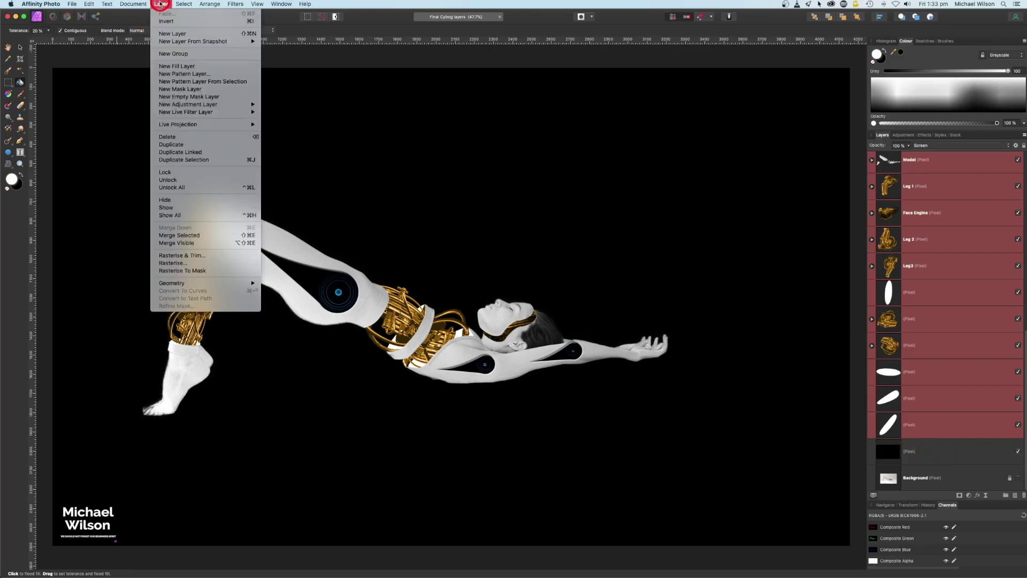
left_click(180, 236)
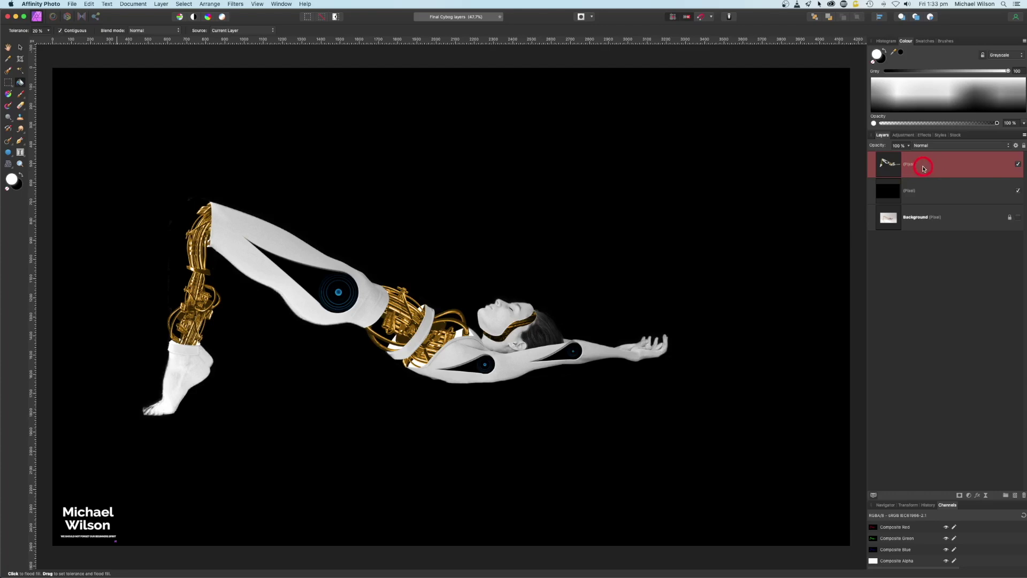
key("super+j")
left_click(934, 191)
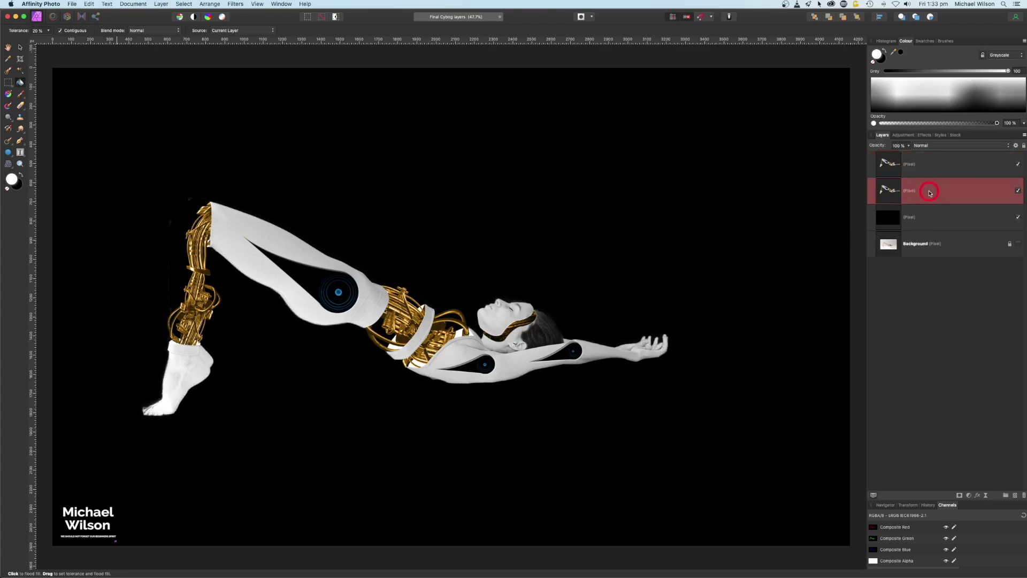
- Flip the lower duplicate of the cyborg layer vertically and make it ready to reposition
left_click(208, 4)
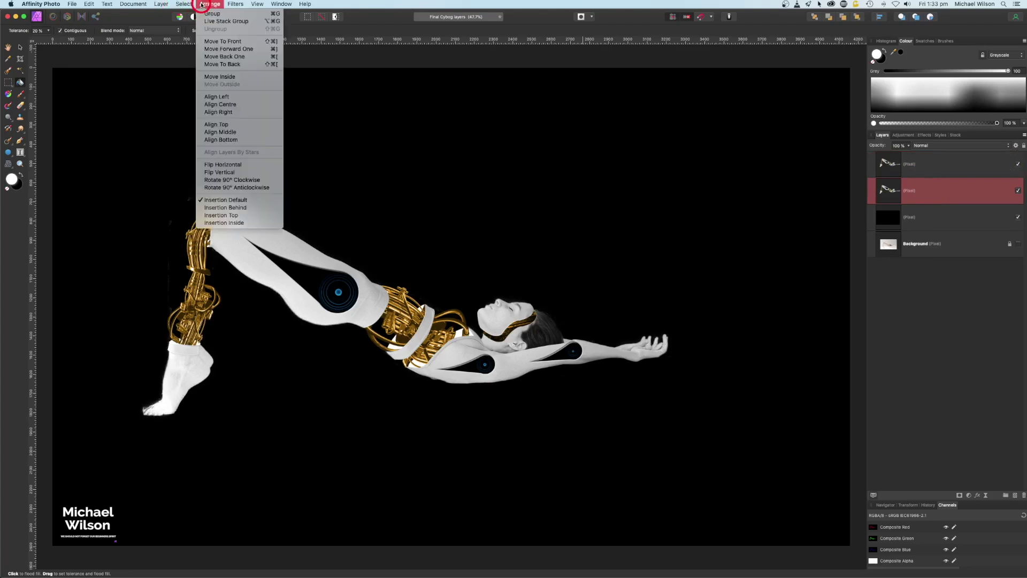
left_click(225, 173)
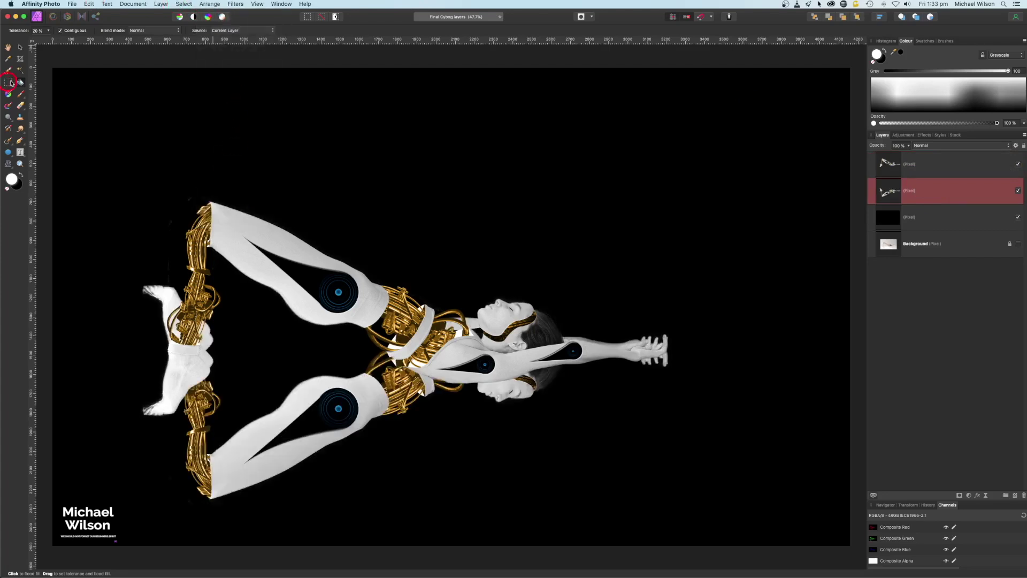
left_click(21, 48)
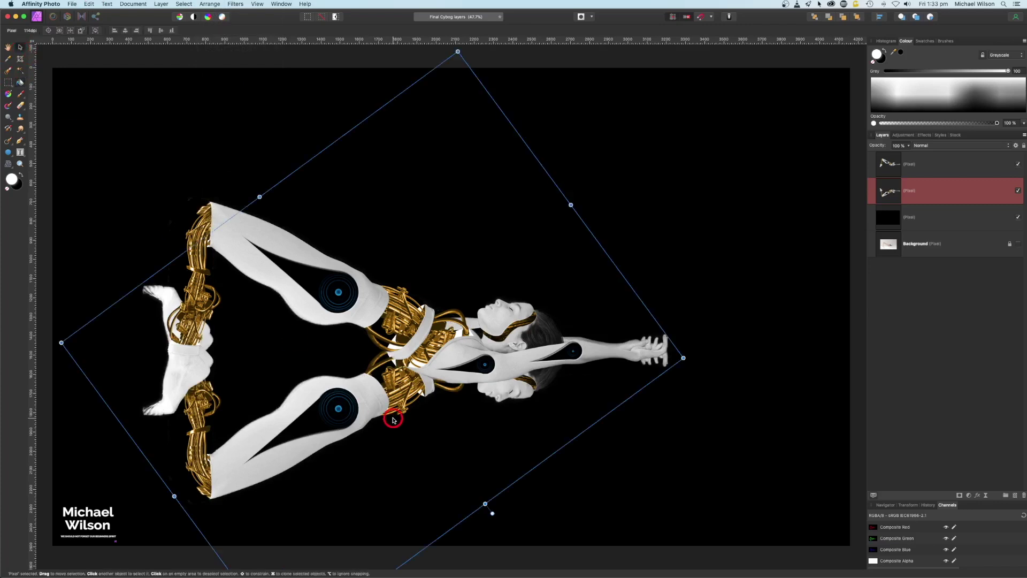
key("super+minus")
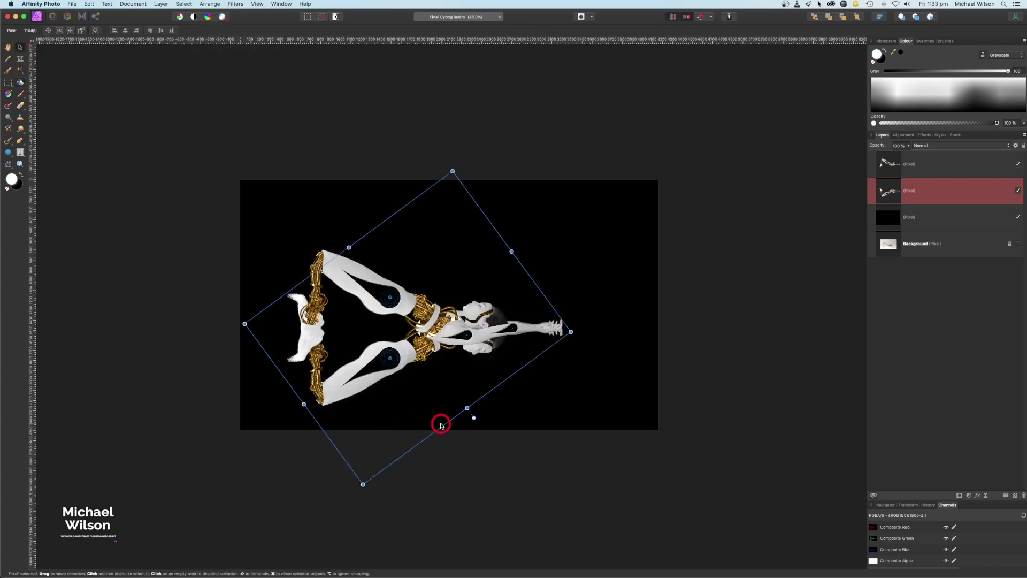
- Move the upright cyborg up and to the right, and shift the flipped copy down to sit mirrored beneath it
left_click(918, 169)
left_click_drag(452, 252, 474, 231)
left_click(426, 377)
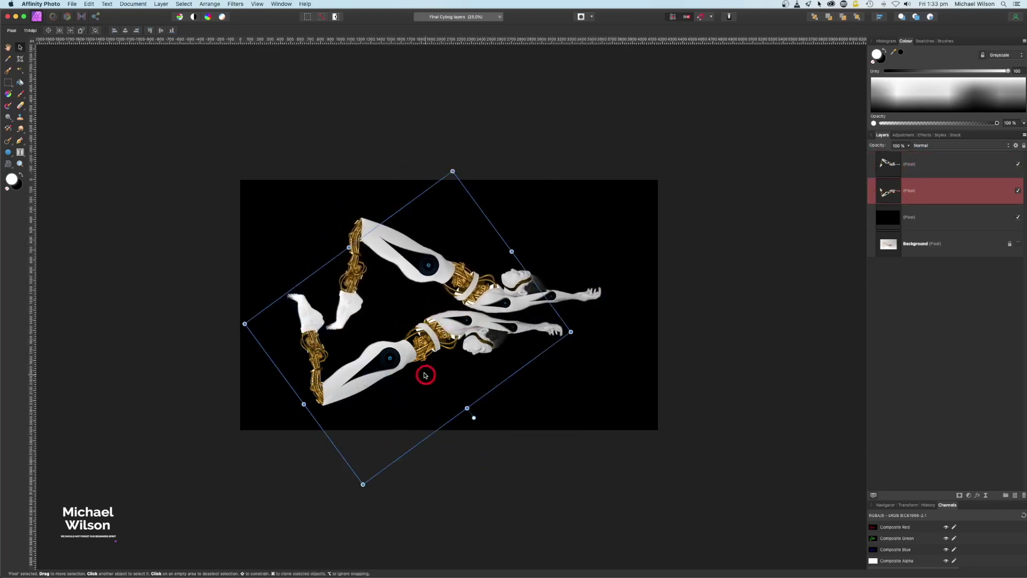
left_click_drag(415, 357, 456, 392)
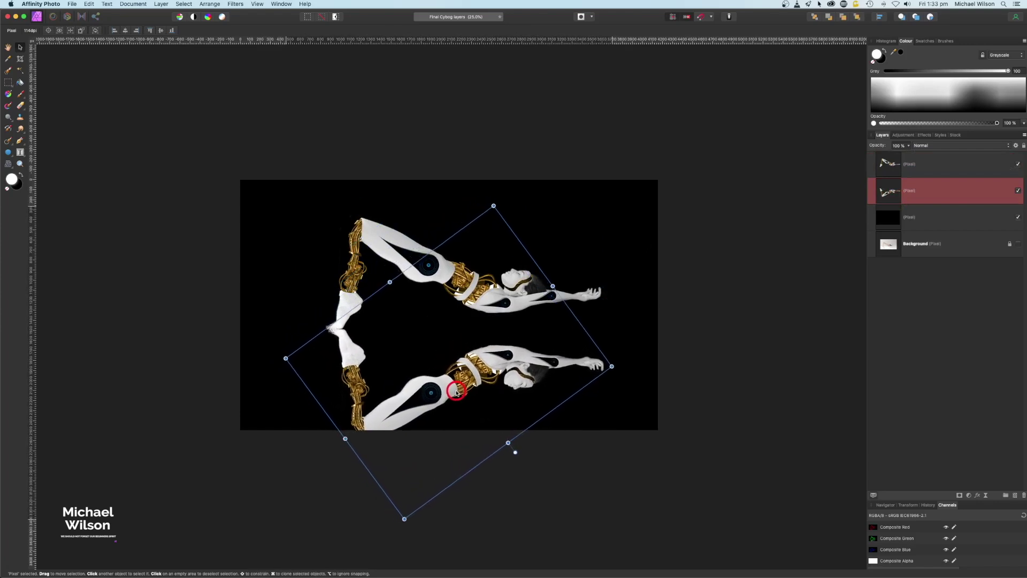
- Rotate the flipped copy counterclockwise and nudge it up so its foot and arms meet those of the upright cyborg
left_click_drag(515, 452, 532, 425)
left_click_drag(484, 392, 483, 378)
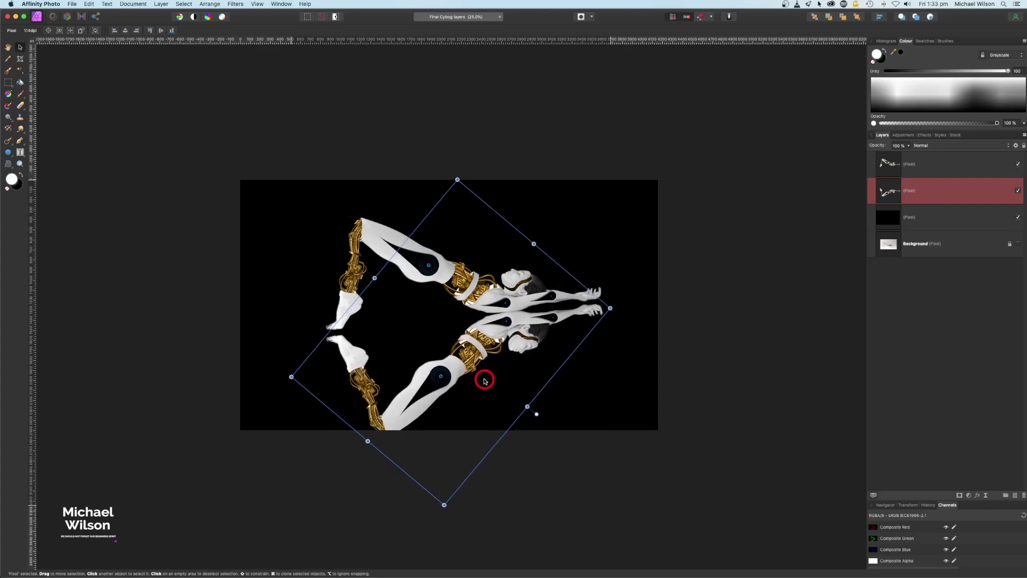
left_click_drag(535, 413, 532, 415)
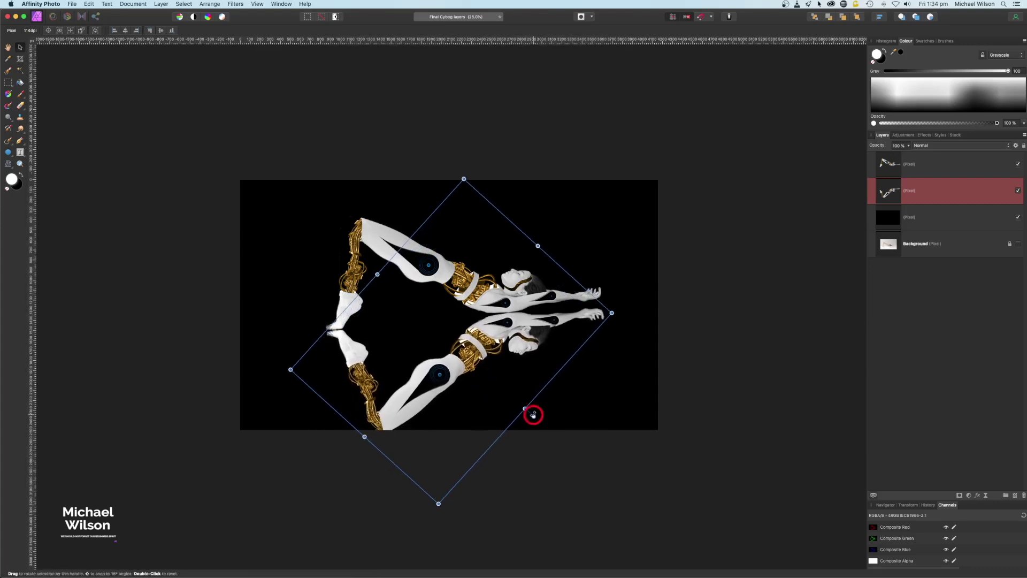
- Select both cyborg layers and move them up together so the reflected knee fits inside the canvas
left_click(369, 231)
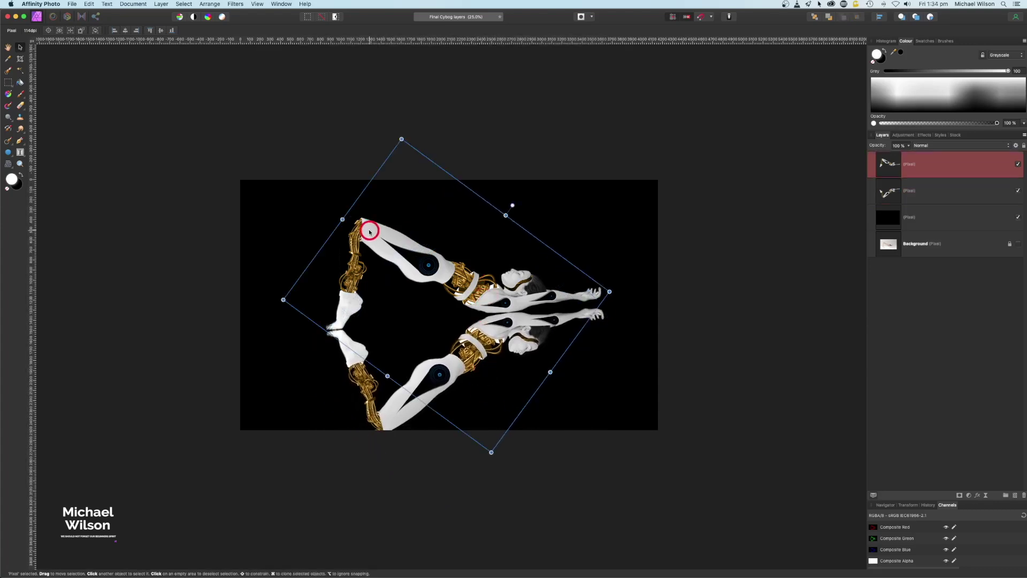
left_click(934, 191, "shift")
left_click_drag(558, 317, 557, 301)
- Lower the opacity of the flipped cyborg layer to 20 % to form a faint reflection
left_click(935, 193)
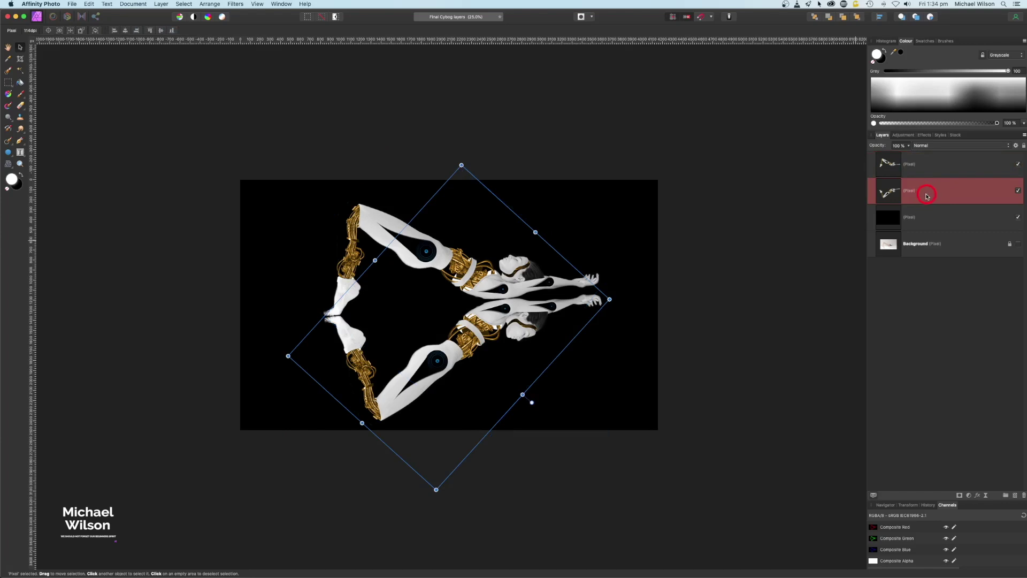
left_click(908, 147)
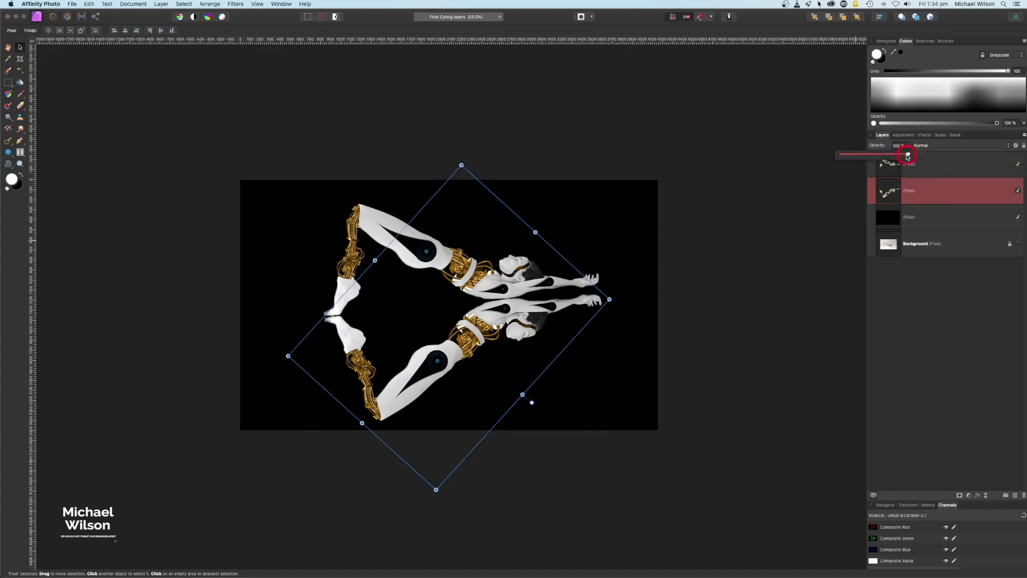
left_click_drag(907, 157, 853, 158)
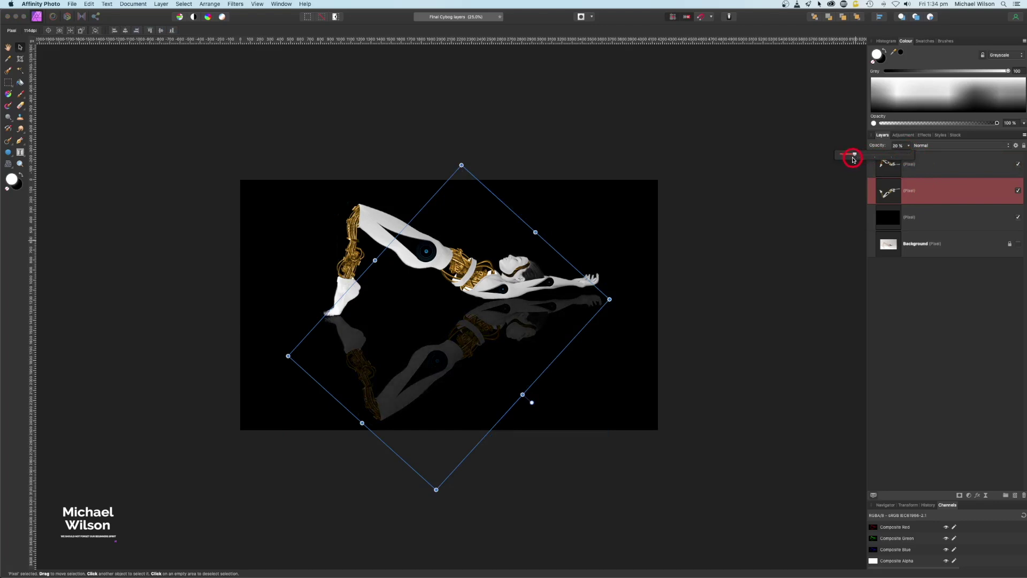
left_click(891, 189)
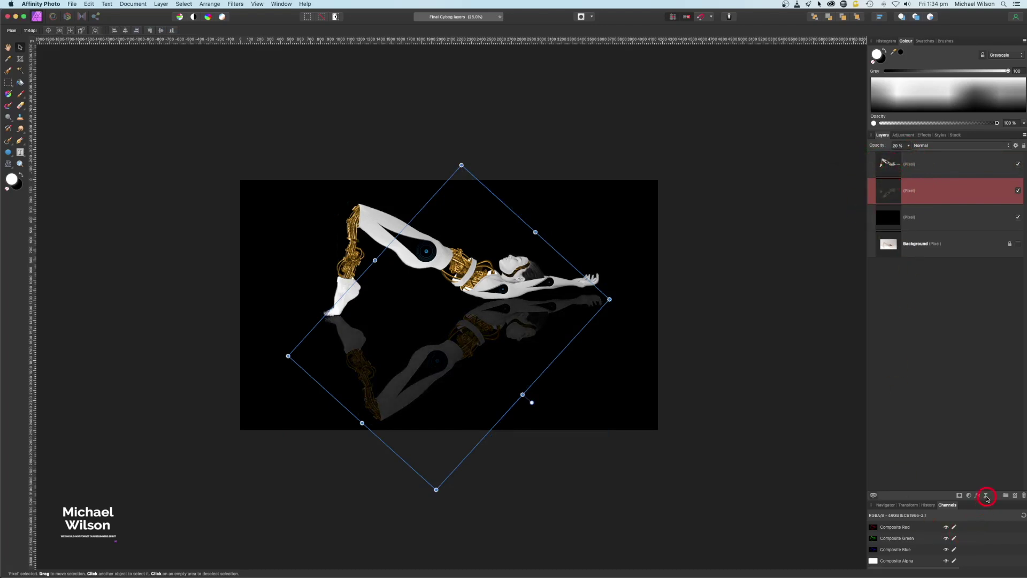
- Add a live Gaussian Blur with a radius of 34.8 px to the reflection layer and fit the image in view
left_click(987, 497)
left_click(979, 500)
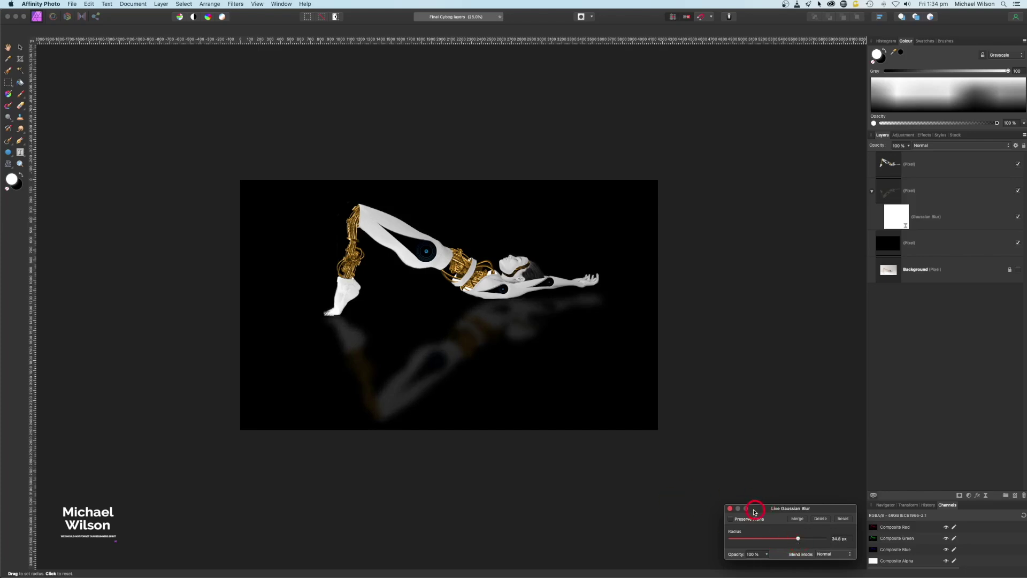
left_click(731, 509)
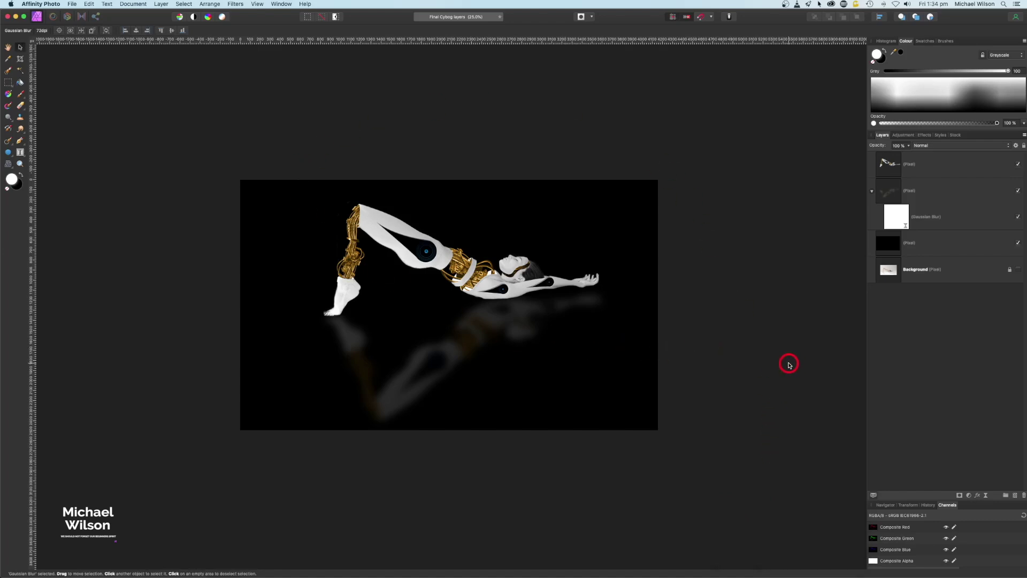
key("super+0")
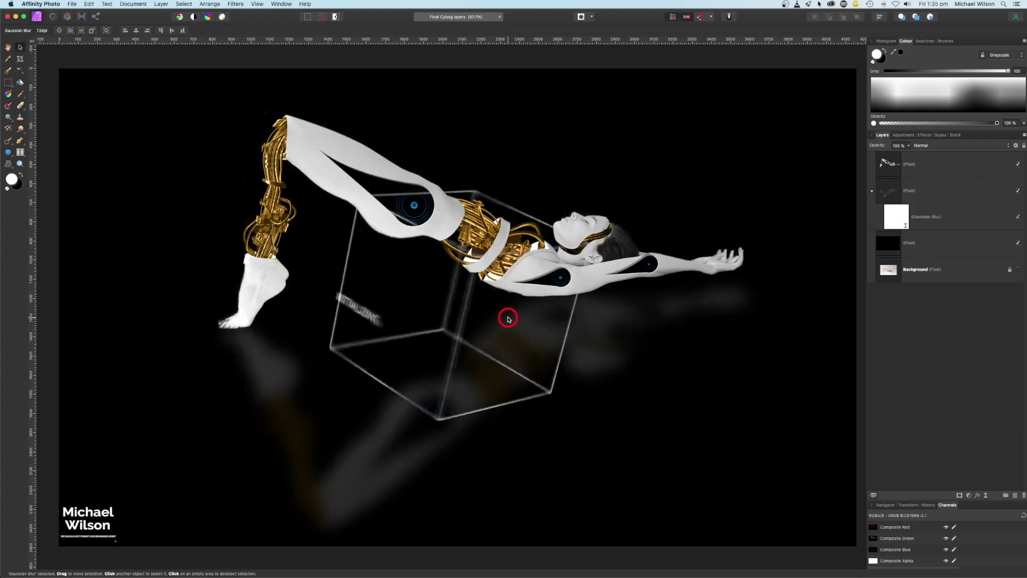